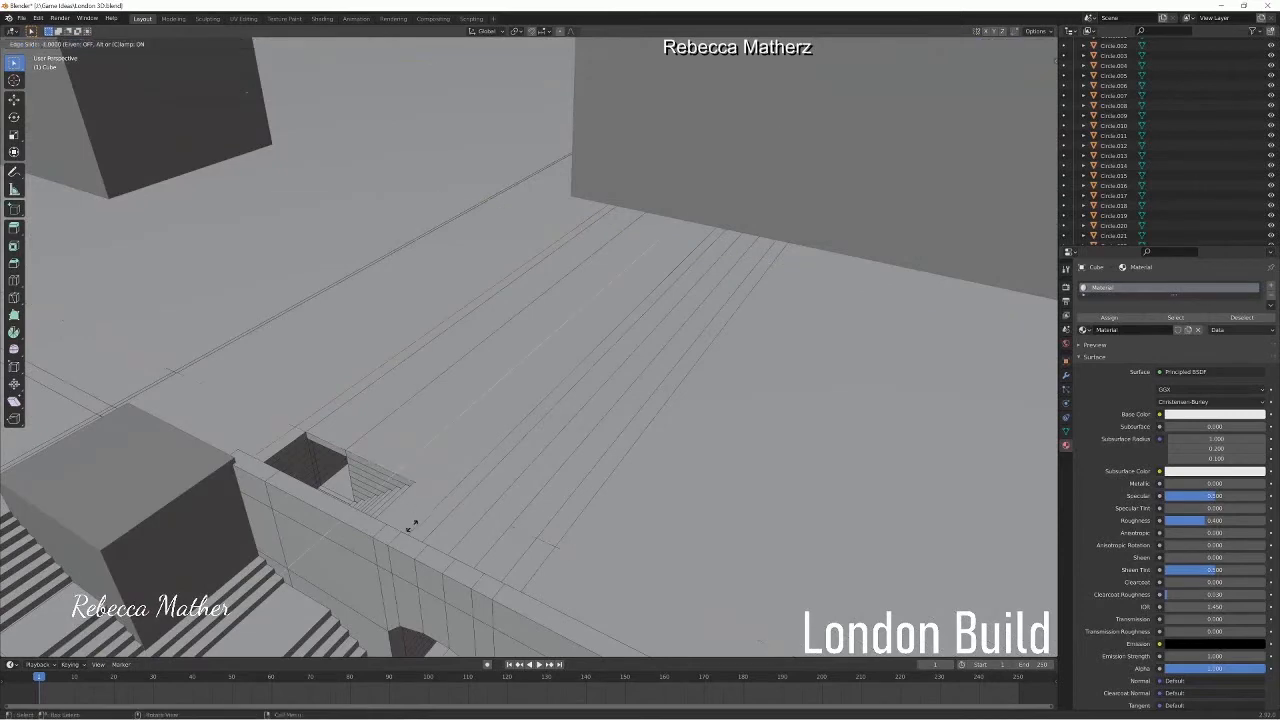
# - Extrude the narrow rim faces around the small stairwell opening upward into a low wall
pyautogui.moveTo(500, 372); pyautogui.dragTo(391, 356, button='middle')
pyautogui.press('3')
pyautogui.click(391, 356)
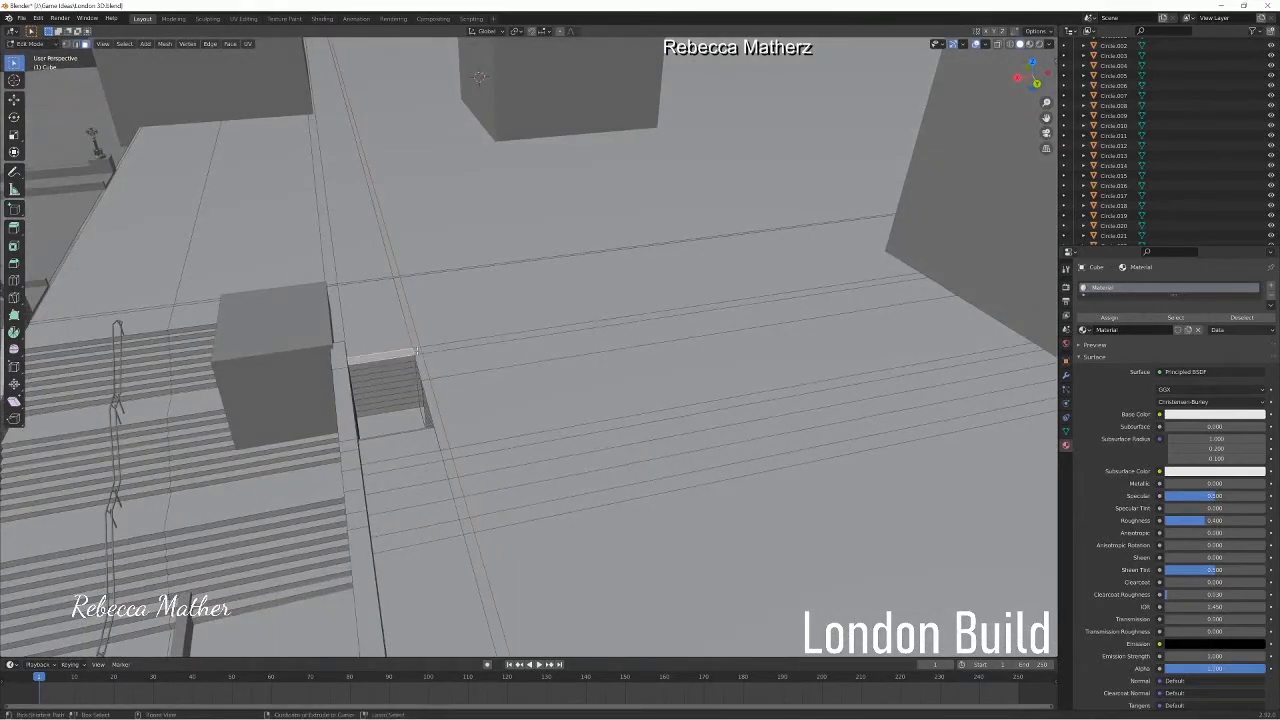
pyautogui.keyDown('ctrl'); pyautogui.click(425, 370); pyautogui.keyUp('ctrl')
pyautogui.keyDown('ctrl'); pyautogui.click(435, 402); pyautogui.keyUp('ctrl')
pyautogui.press('e')
pyautogui.click(434, 391)
pyautogui.moveTo(434, 391); pyautogui.dragTo(530, 440, button='middle')
# - Return to Object Mode, show the scene in rendered shading and make the river material's base colour less saturated
pyautogui.scroll(-4, 530, 440)
pyautogui.moveTo(540, 590); pyautogui.dragTo(648, 474, button='middle')
pyautogui.click(31, 44)
pyautogui.click(36, 56)
pyautogui.moveTo(726, 382)
pyautogui.mouseDown(button='middle')
pyautogui.moveTo(580, 381)
pyautogui.moveTo(695, 368)
pyautogui.mouseUp(button='middle')
pyautogui.moveTo(551, 323)
pyautogui.keyDown('shift'); pyautogui.mouseDown(button='middle')
pyautogui.moveTo(666, 363)
pyautogui.moveTo(682, 342)
pyautogui.mouseUp(button='middle'); pyautogui.keyUp('shift')
pyautogui.click(1039, 44)
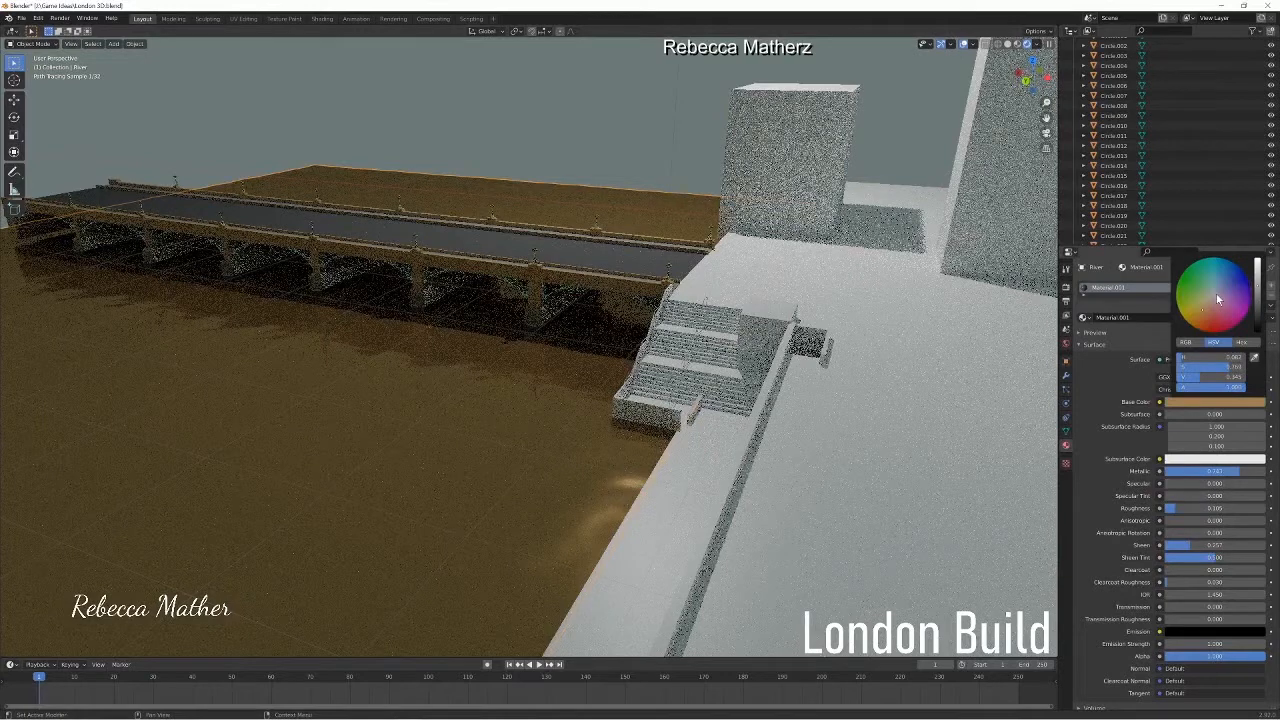
pyautogui.click(1218, 298)
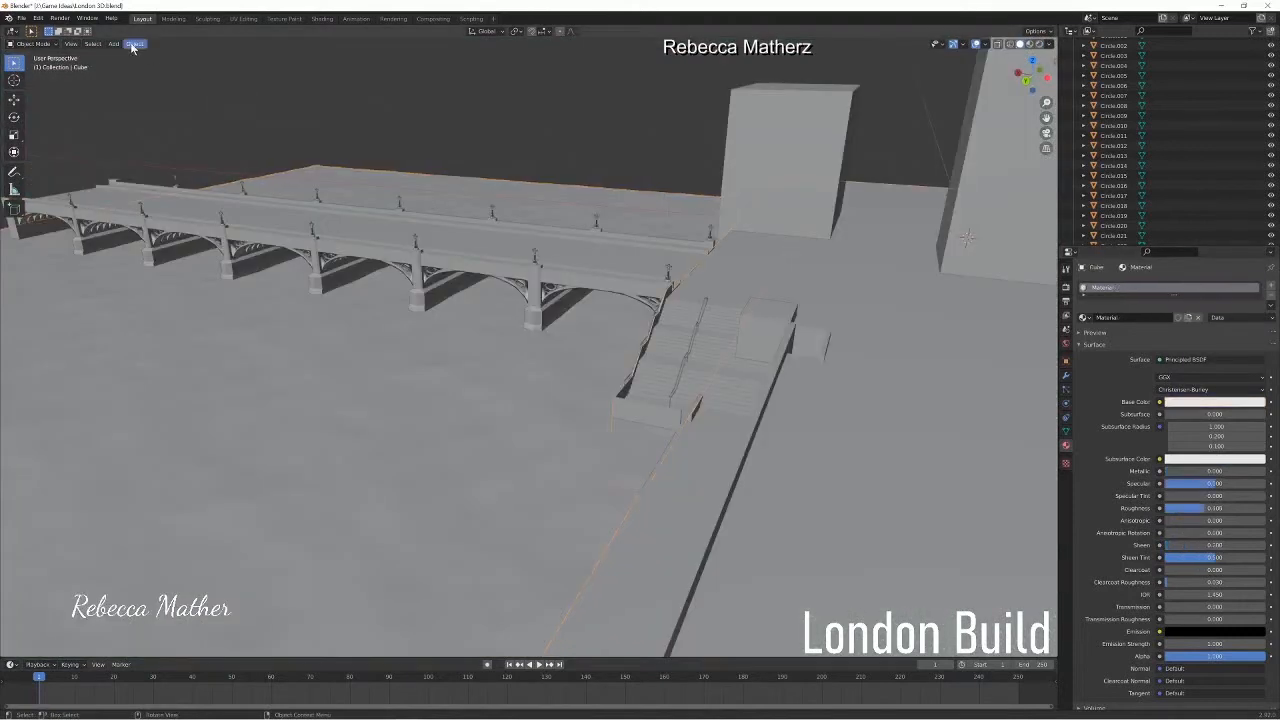
# - Edit the embankment cube and select all the stair faces plus the riverside walkway faces at their foot
pyautogui.press('Tab')
pyautogui.keyDown('ctrl'); pyautogui.click(718, 386); pyautogui.keyUp('ctrl')
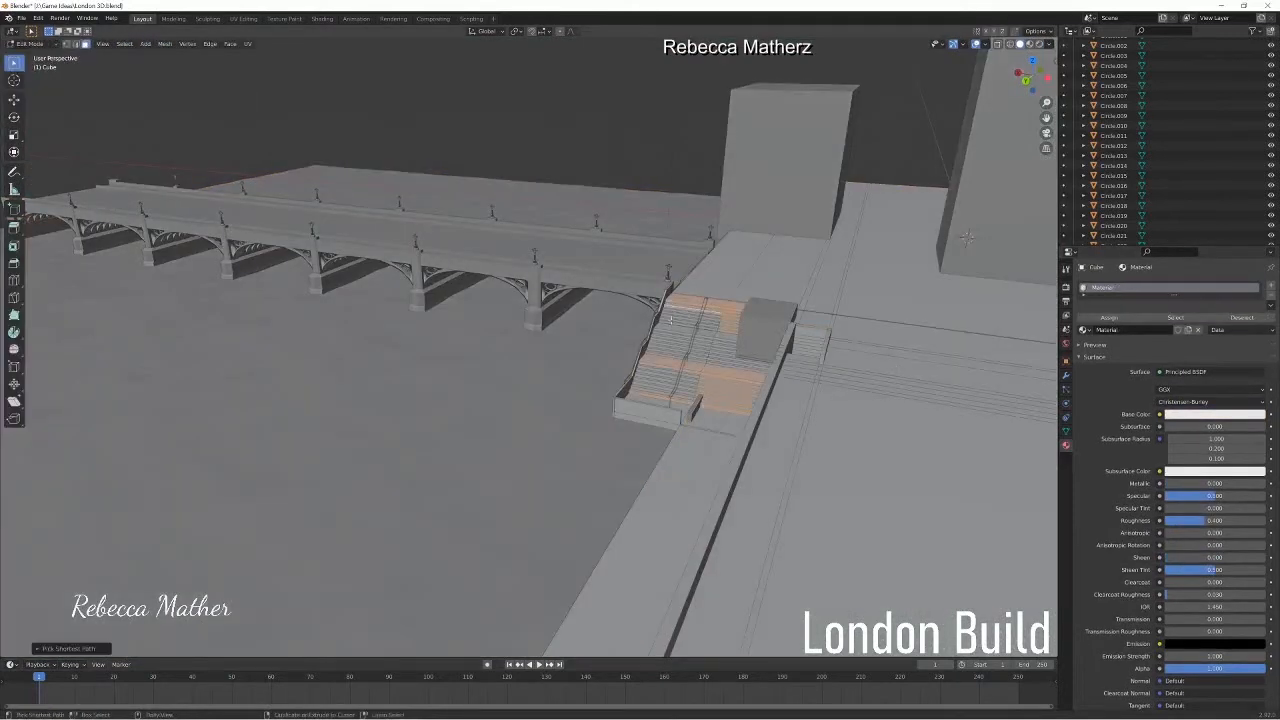
pyautogui.keyDown('shift'); pyautogui.click(668, 375); pyautogui.keyUp('shift')
pyautogui.moveTo(650, 294); pyautogui.dragTo(671, 300, button='middle')
pyautogui.press('b')
pyautogui.moveTo(671, 300); pyautogui.dragTo(712, 384)
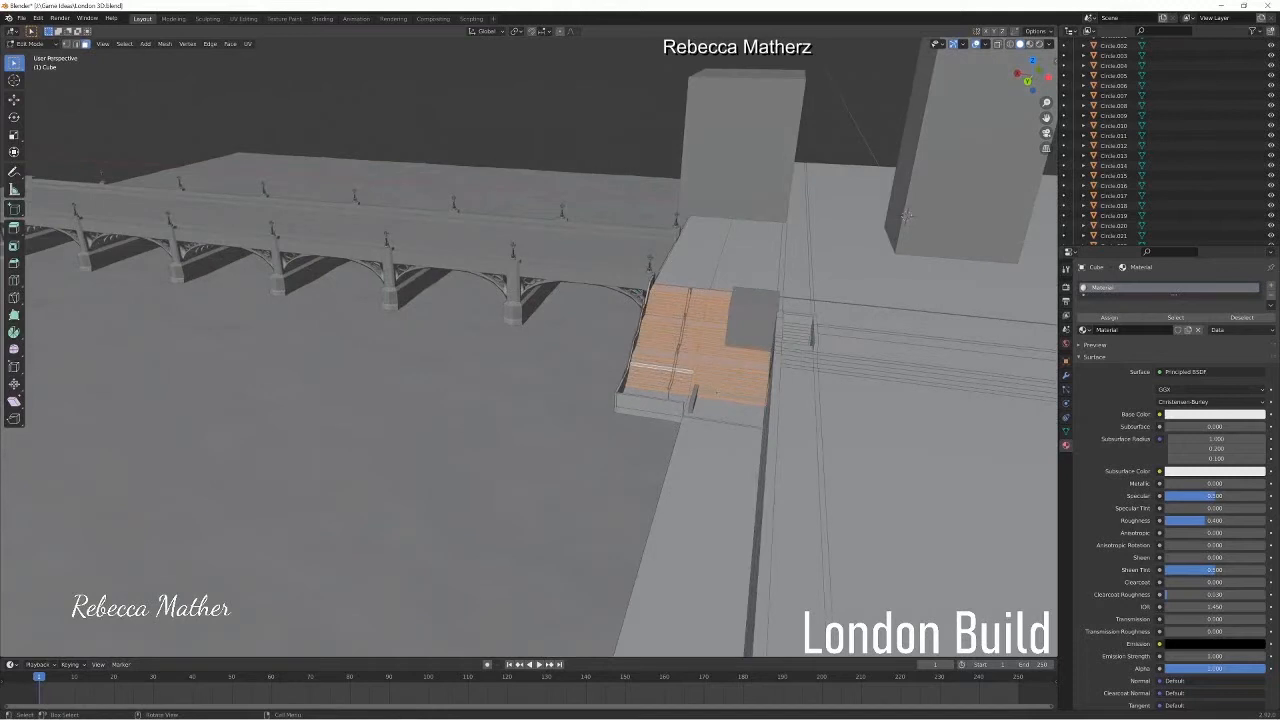
pyautogui.keyDown('shift'); pyautogui.click(719, 479); pyautogui.keyUp('shift')
pyautogui.keyDown('shift'); pyautogui.click(739, 426); pyautogui.keyUp('shift')
# - Add a new material, assign it to the selected stair and walkway faces, and give it a light grey base colour
pyautogui.click(1271, 286)
pyautogui.click(1130, 352)
pyautogui.click(1118, 341)
pyautogui.click(1214, 438)
pyautogui.click(1211, 333)
pyautogui.moveTo(1260, 313); pyautogui.dragTo(1260, 319)
pyautogui.click(520, 380)
# - Return to Object Mode and darken the base colour of the embankment's first material to dark grey
pyautogui.click(32, 44)
pyautogui.click(43, 56)
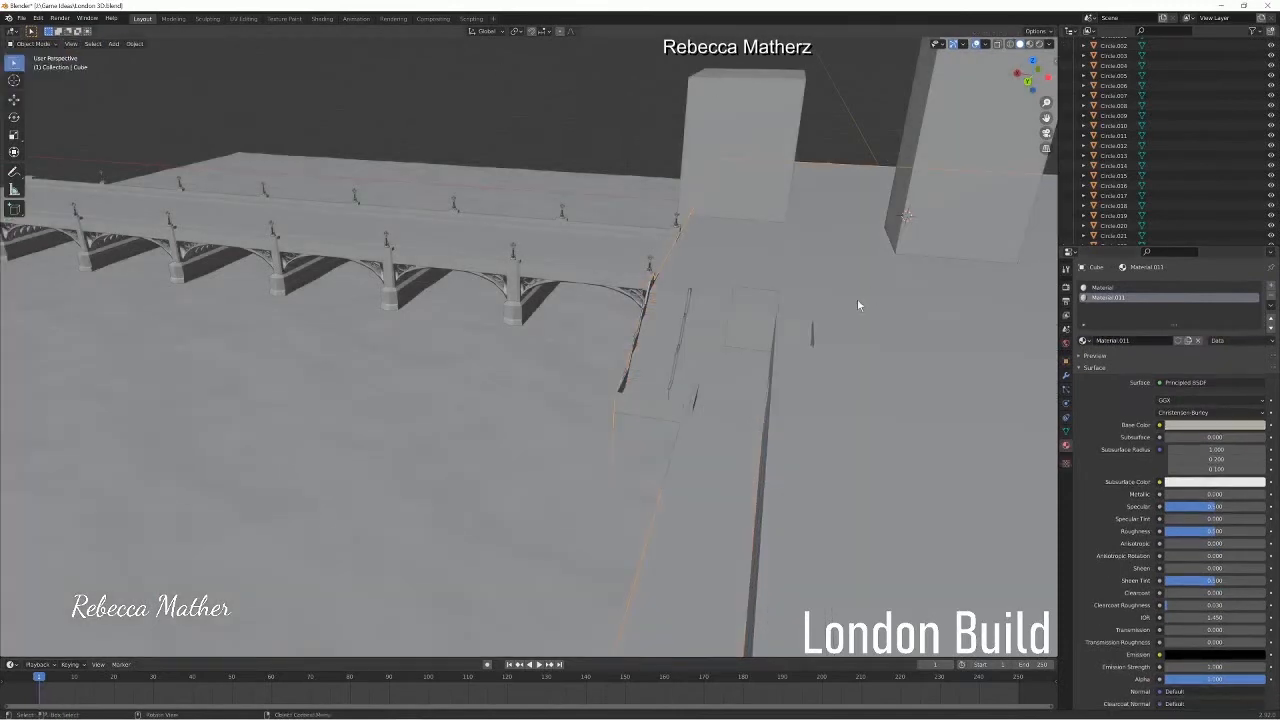
pyautogui.click(1128, 288)
pyautogui.click(1218, 428)
pyautogui.moveTo(1257, 292); pyautogui.dragTo(1257, 325)
pyautogui.click(1226, 426)
# - Select the light, preview the scene in rendered shading and save the file
pyautogui.click(849, 110)
pyautogui.click(1039, 44)
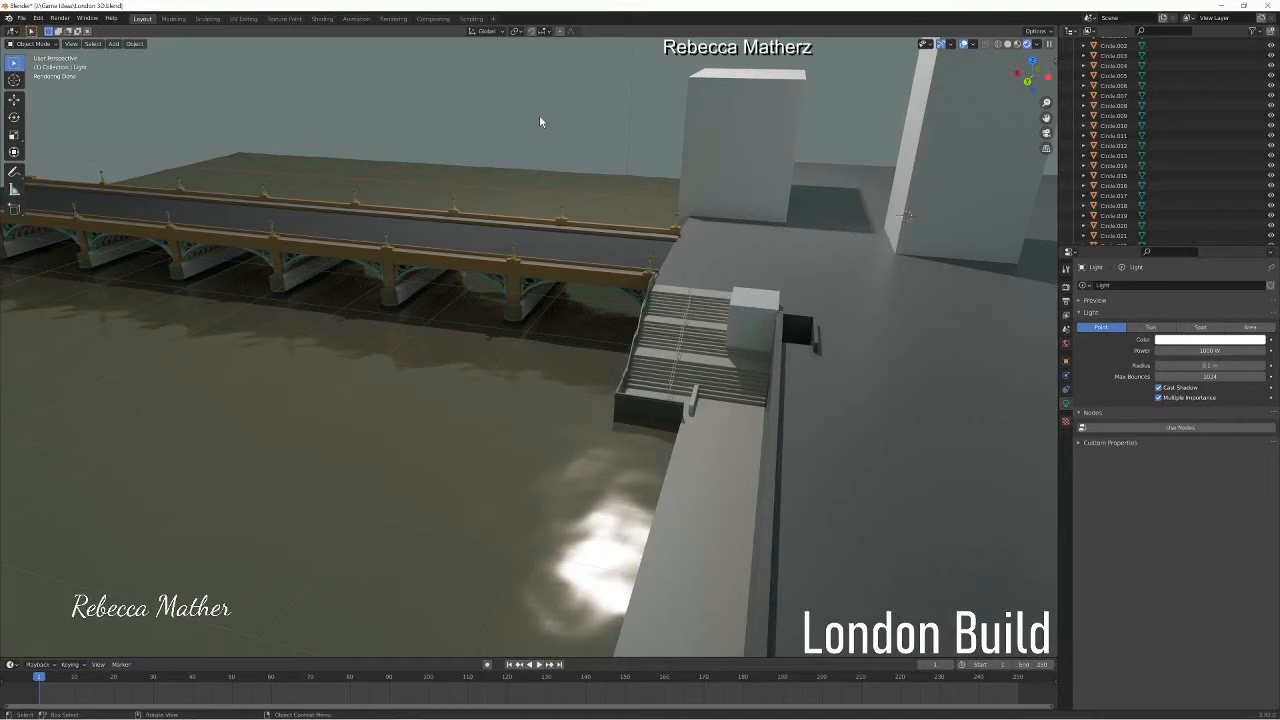
pyautogui.click(21, 18)
pyautogui.click(45, 83)
# - Switch back to solid shading and examine the junction of the bridge, stairs and embankment from several angles
pyautogui.moveTo(570, 322); pyautogui.dragTo(640, 331, button='middle')
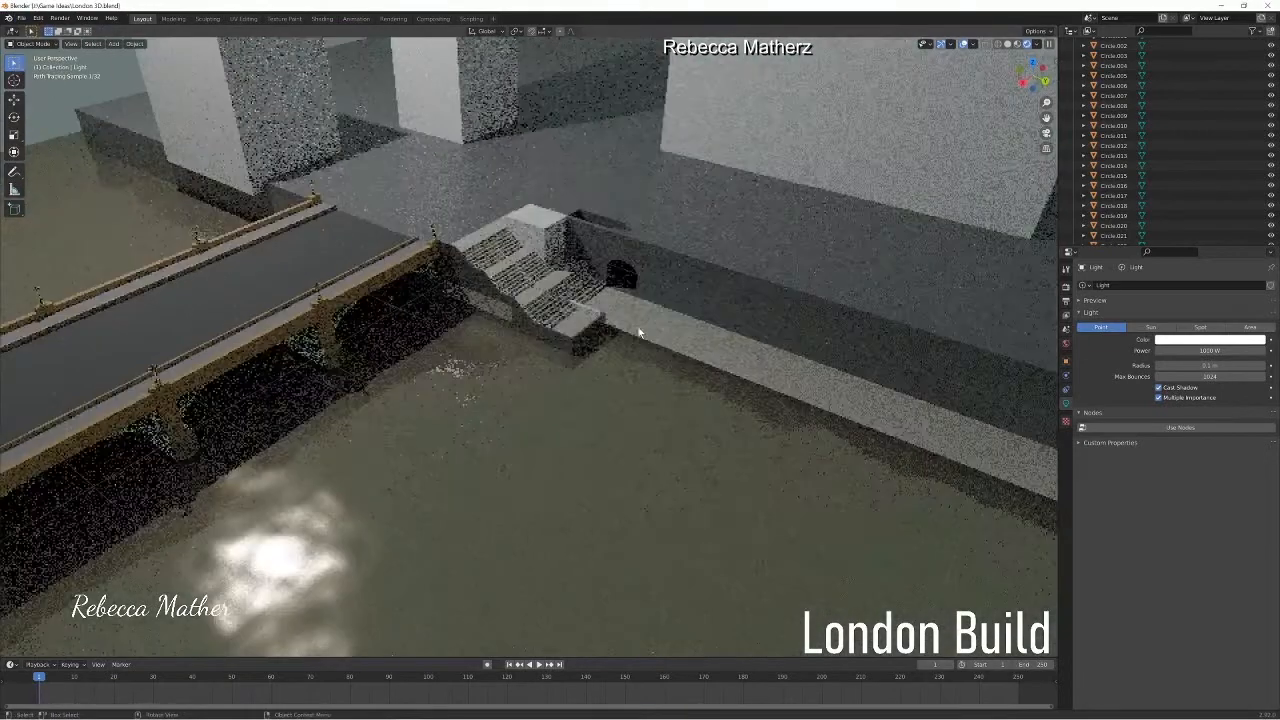
pyautogui.click(1008, 44)
pyautogui.moveTo(753, 285)
pyautogui.mouseDown(button='middle')
pyautogui.moveTo(738, 258)
pyautogui.moveTo(817, 231)
pyautogui.moveTo(637, 308)
pyautogui.moveTo(489, 163)
pyautogui.moveTo(343, 243)
pyautogui.moveTo(351, 257)
pyautogui.moveTo(449, 283)
pyautogui.moveTo(374, 261)
pyautogui.moveTo(510, 364)
pyautogui.mouseUp(button='middle')
pyautogui.scroll(5, 817, 231)
pyautogui.scroll(-6, 489, 163)
pyautogui.scroll(5, 510, 364)
pyautogui.scroll(-3, 510, 340)
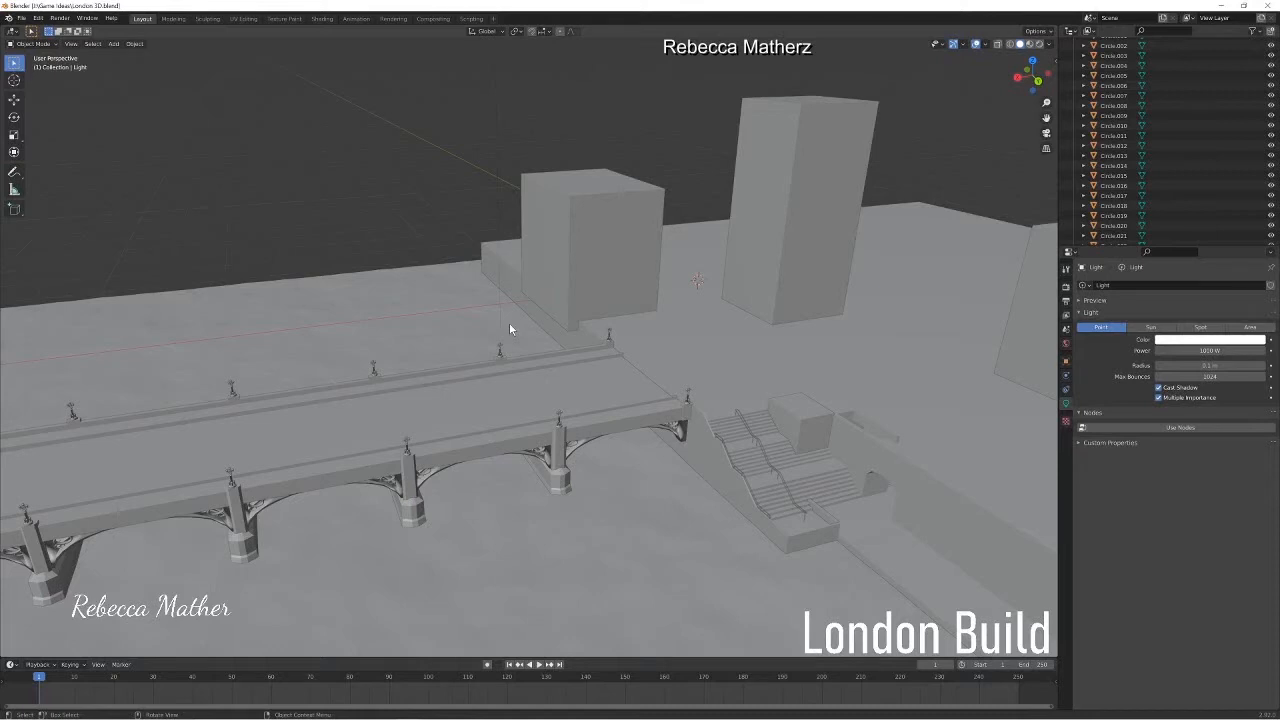
pyautogui.moveTo(509, 329); pyautogui.dragTo(474, 450, button='middle')
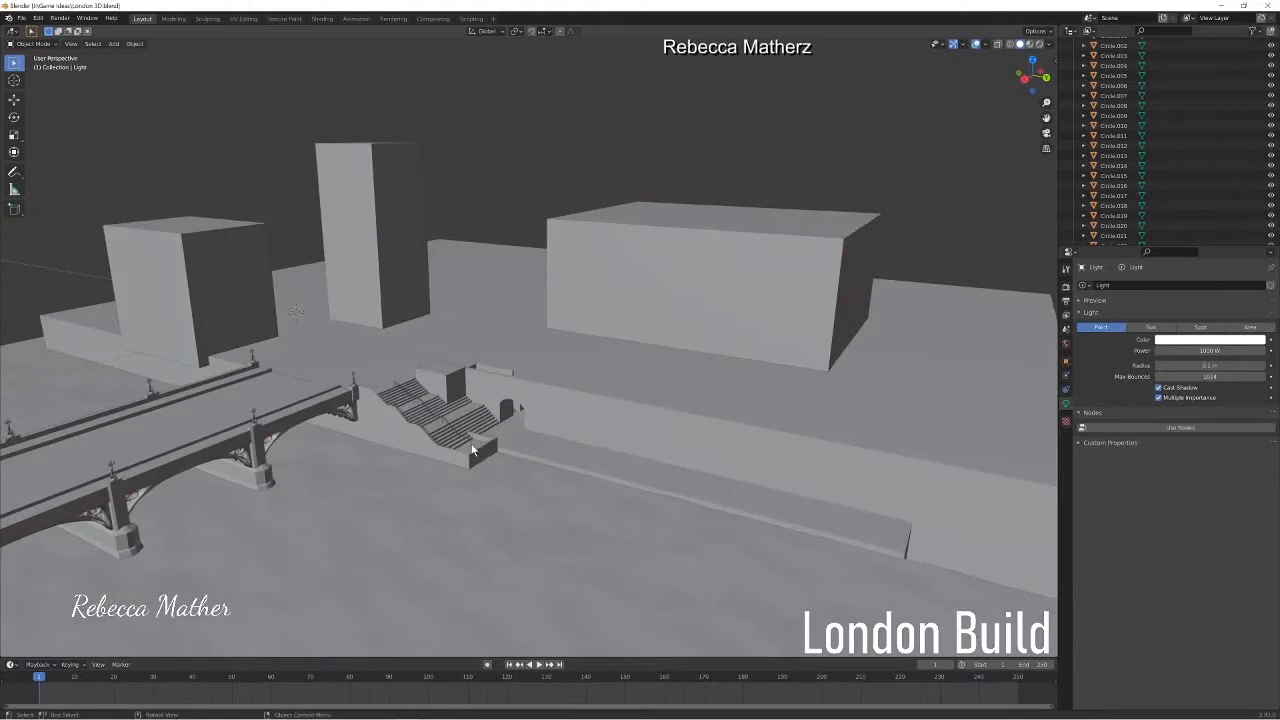
# - Select the embankment, building blocks and stair handrails together and move them vertically toward the bridge deck level
pyautogui.scroll(3, 272, 356)
pyautogui.moveTo(730, 385); pyautogui.dragTo(797, 420, button='middle')
pyautogui.click(443, 420)
pyautogui.click(443, 418)
pyautogui.click(543, 329)
pyautogui.click(574, 362)
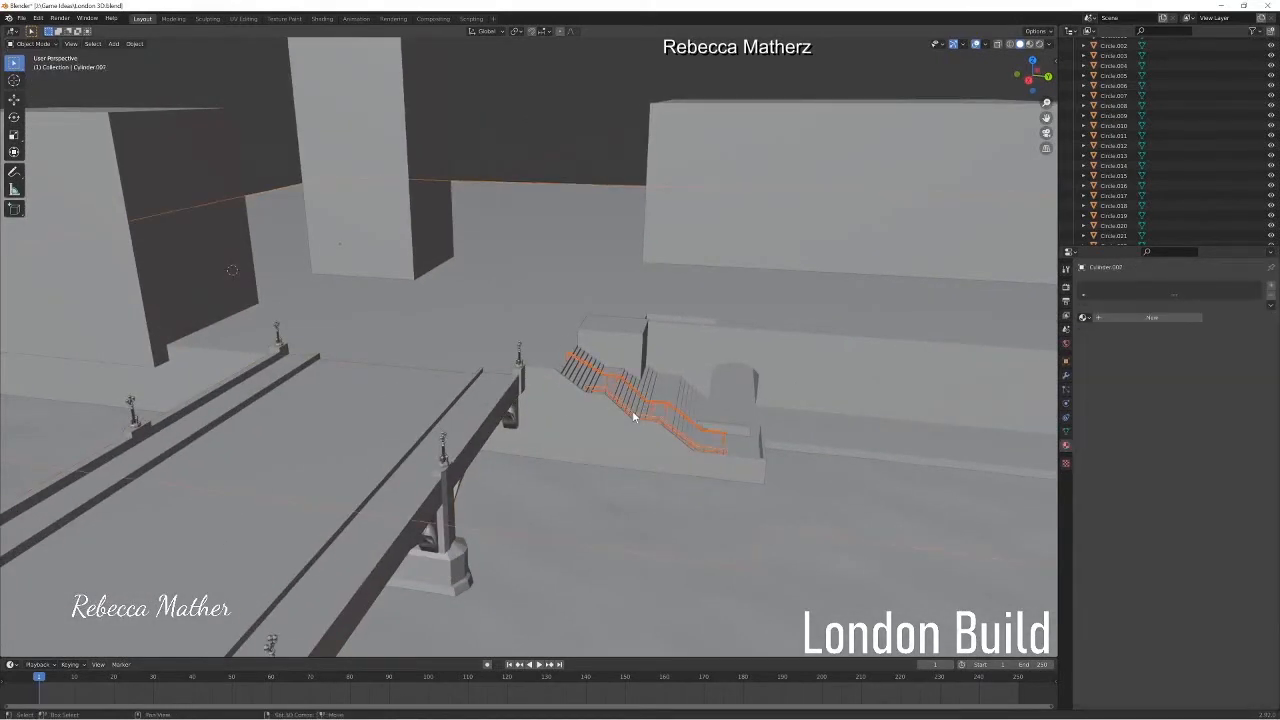
pyautogui.press('g')
pyautogui.press('z')
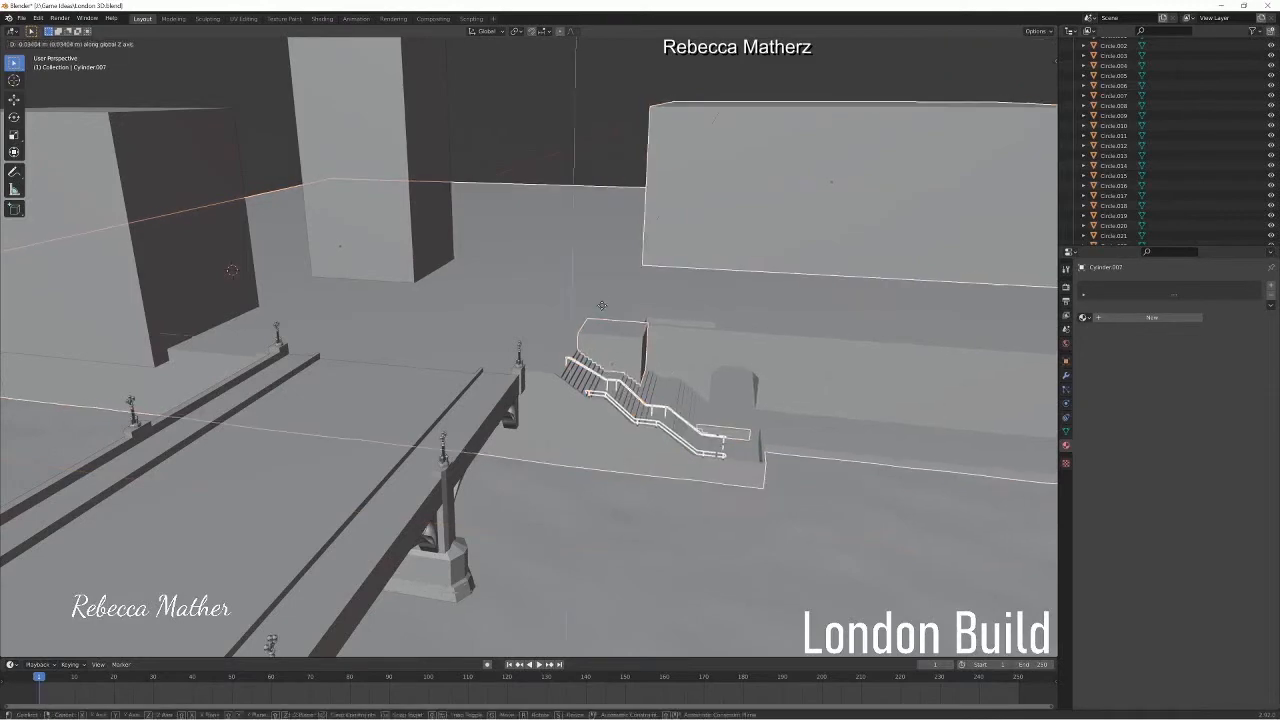
pyautogui.click(602, 307)
# - Fine-tune the position of the selected embankment group against the end of the bridge and deselect it
pyautogui.moveTo(602, 307); pyautogui.dragTo(443, 487, button='middle')
pyautogui.press('g')
pyautogui.press('z')
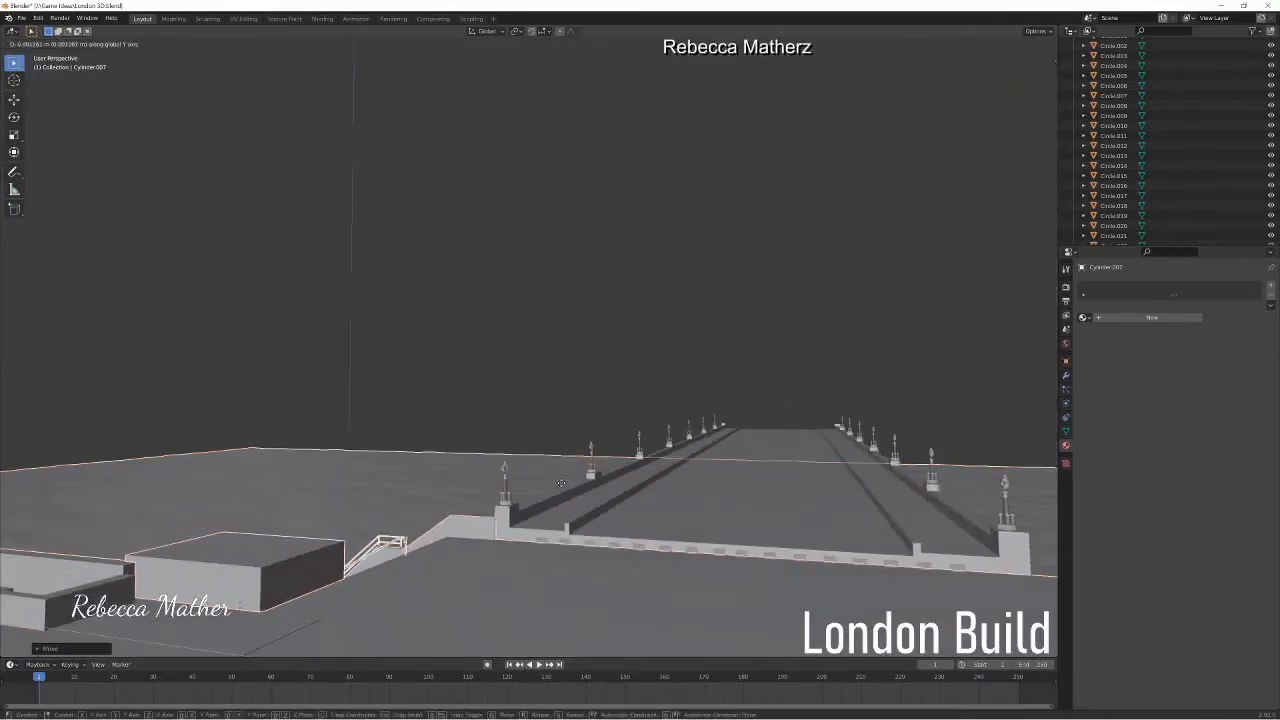
pyautogui.press('x')
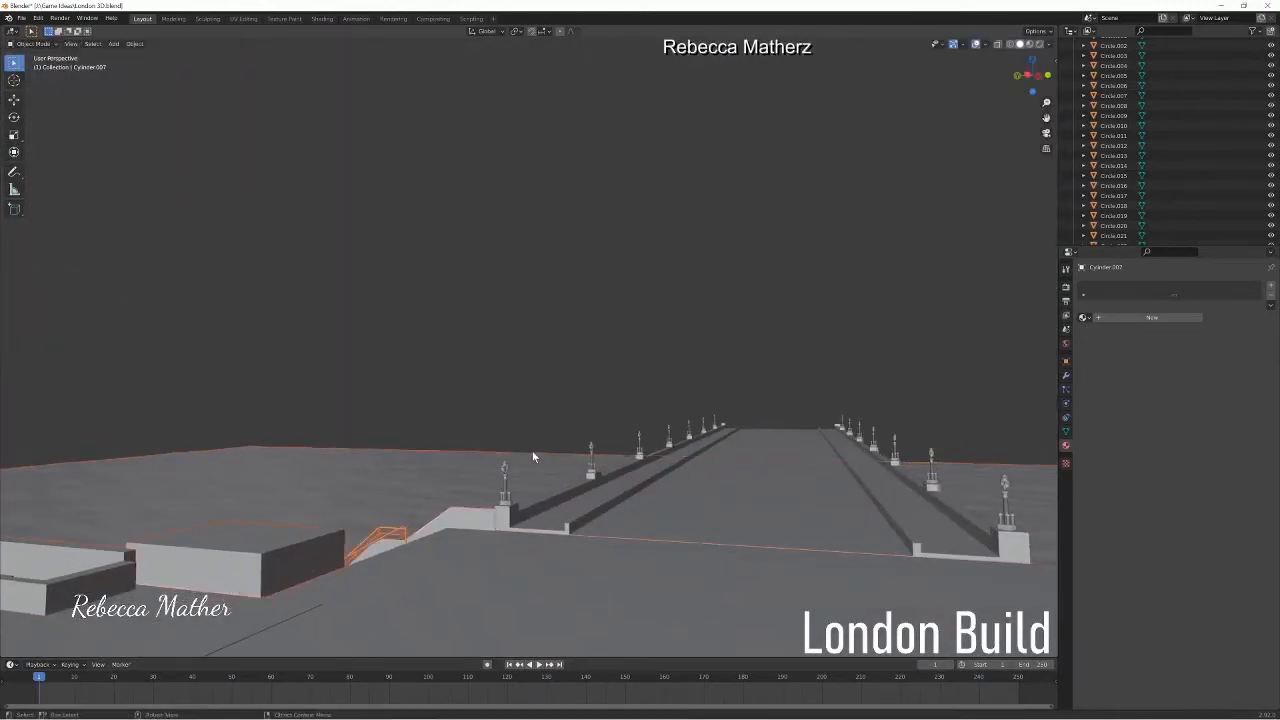
pyautogui.click(556, 361)
pyautogui.click(556, 361)
# - Add a plane mesh for the paving at the top of the stairs
pyautogui.moveTo(556, 361); pyautogui.dragTo(536, 472, button='middle')
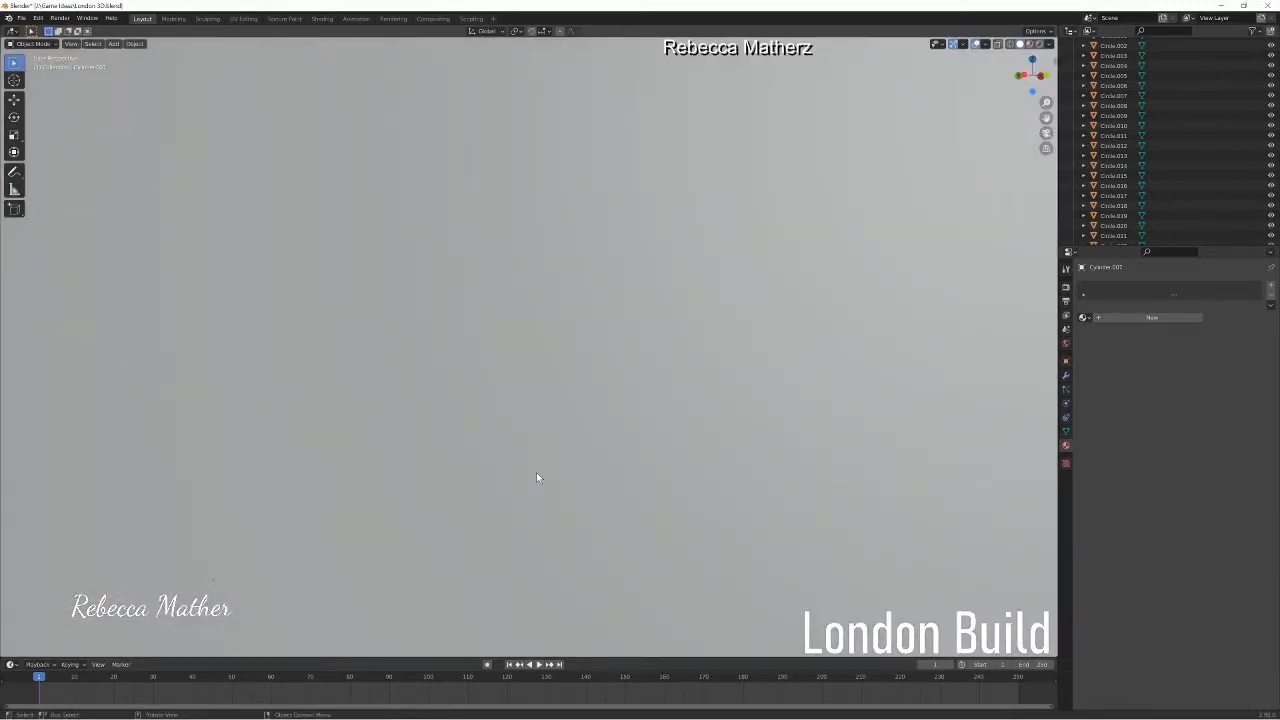
pyautogui.scroll(-10, 531, 434)
pyautogui.moveTo(531, 434); pyautogui.dragTo(400, 325, button='middle')
pyautogui.scroll(8, 635, 349)
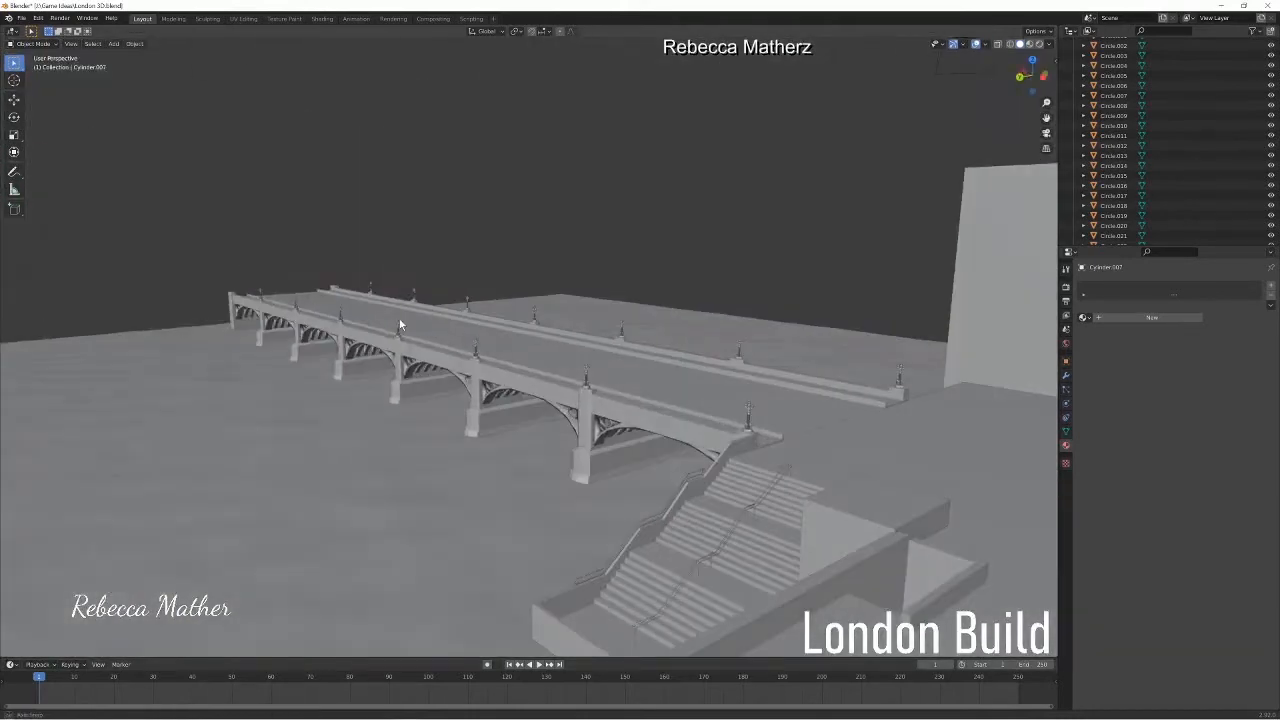
pyautogui.scroll(1, 880, 441)
pyautogui.scroll(-4, 915, 456)
pyautogui.keyDown('shift'); pyautogui.moveTo(915, 456); pyautogui.dragTo(440, 320, button='middle'); pyautogui.keyUp('shift')
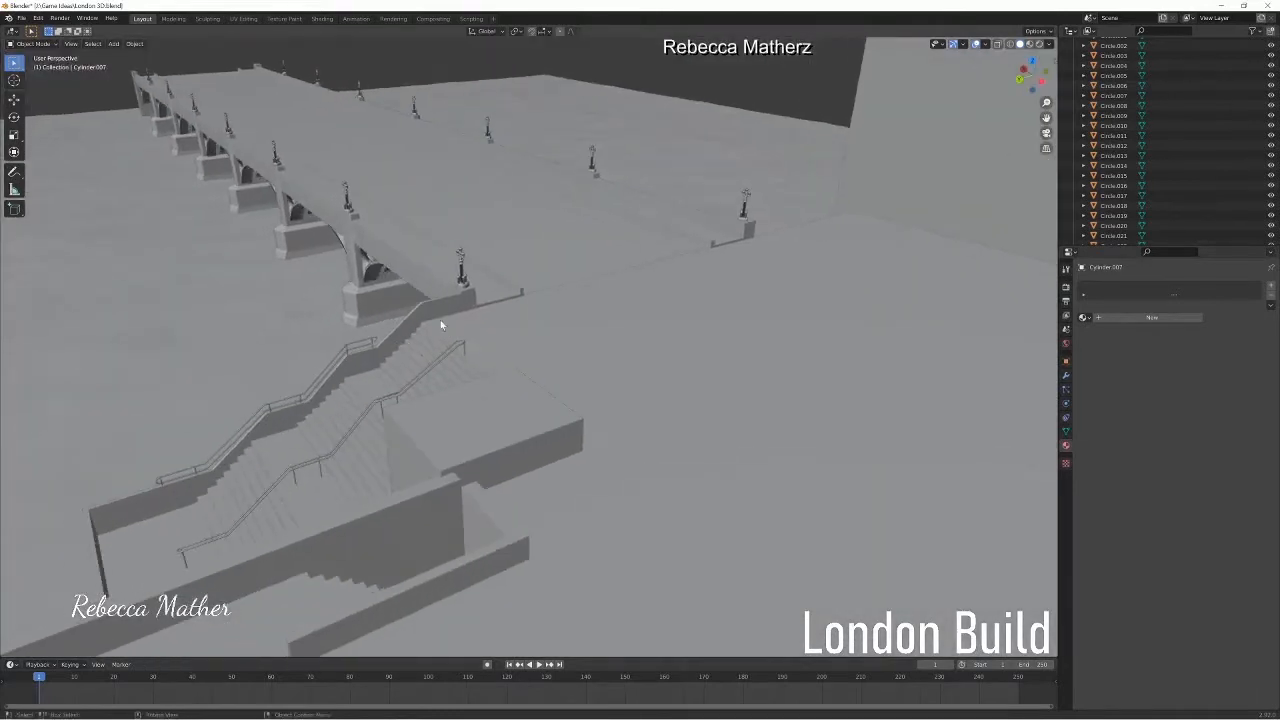
pyautogui.click(114, 44)
pyautogui.moveTo(126, 55)
pyautogui.click(212, 55)
pyautogui.moveTo(749, 401); pyautogui.dragTo(767, 327, button='middle')
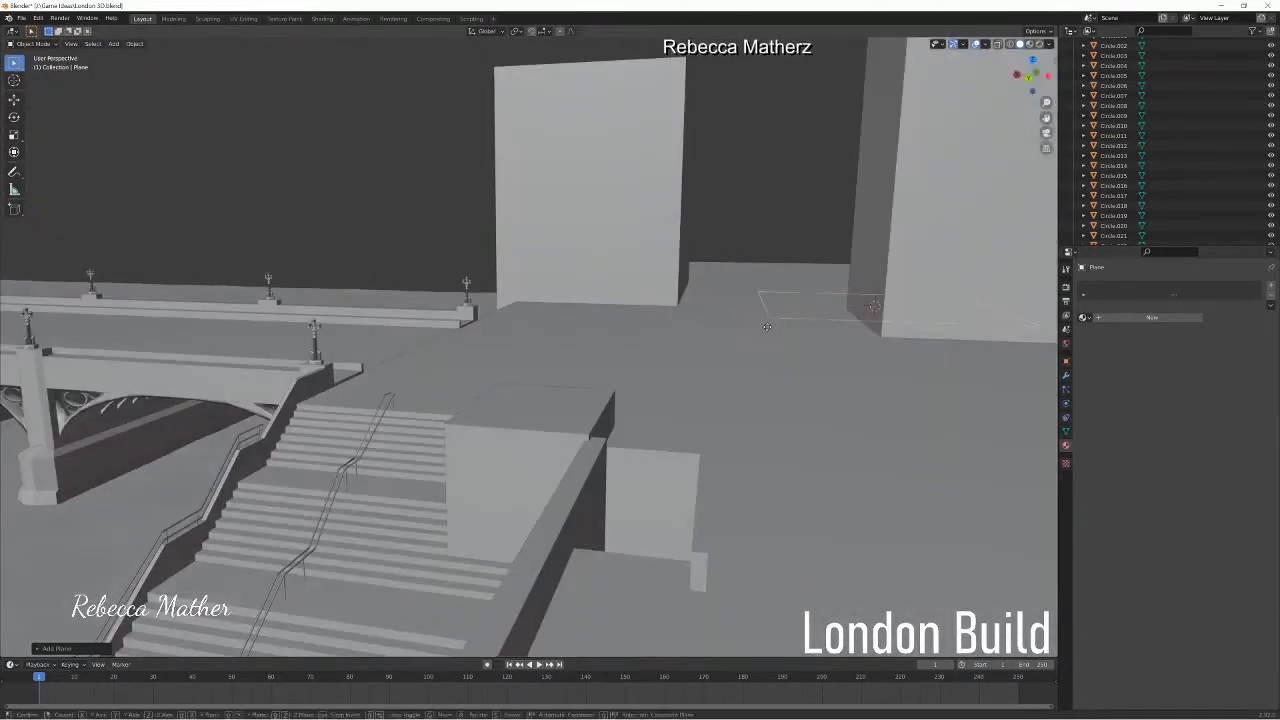
# - Move the new plane along the horizontal axes from beside the tall block to above the staircase
pyautogui.press('g')
pyautogui.press('x')
pyautogui.click(560, 330)
pyautogui.press('g')
pyautogui.press('y')
pyautogui.click(388, 405)
pyautogui.press('g')
pyautogui.press('x')
pyautogui.click(366, 405)
pyautogui.press('g')
pyautogui.press('x')
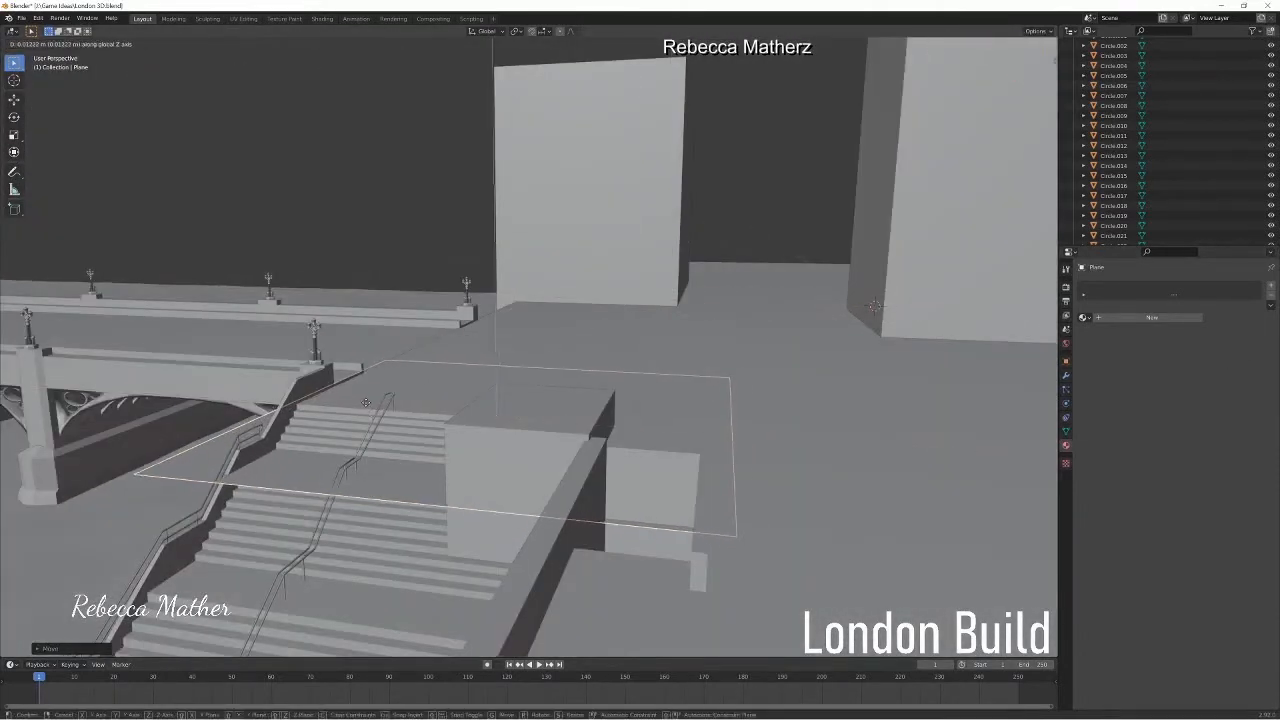
pyautogui.click(386, 397)
# - Shift the plane along Y toward the bridge and adjust its height along Z
pyautogui.press('g')
pyautogui.press('y')
pyautogui.click(374, 371)
pyautogui.scroll(3, 368, 380)
pyautogui.press('g')
pyautogui.press('z')
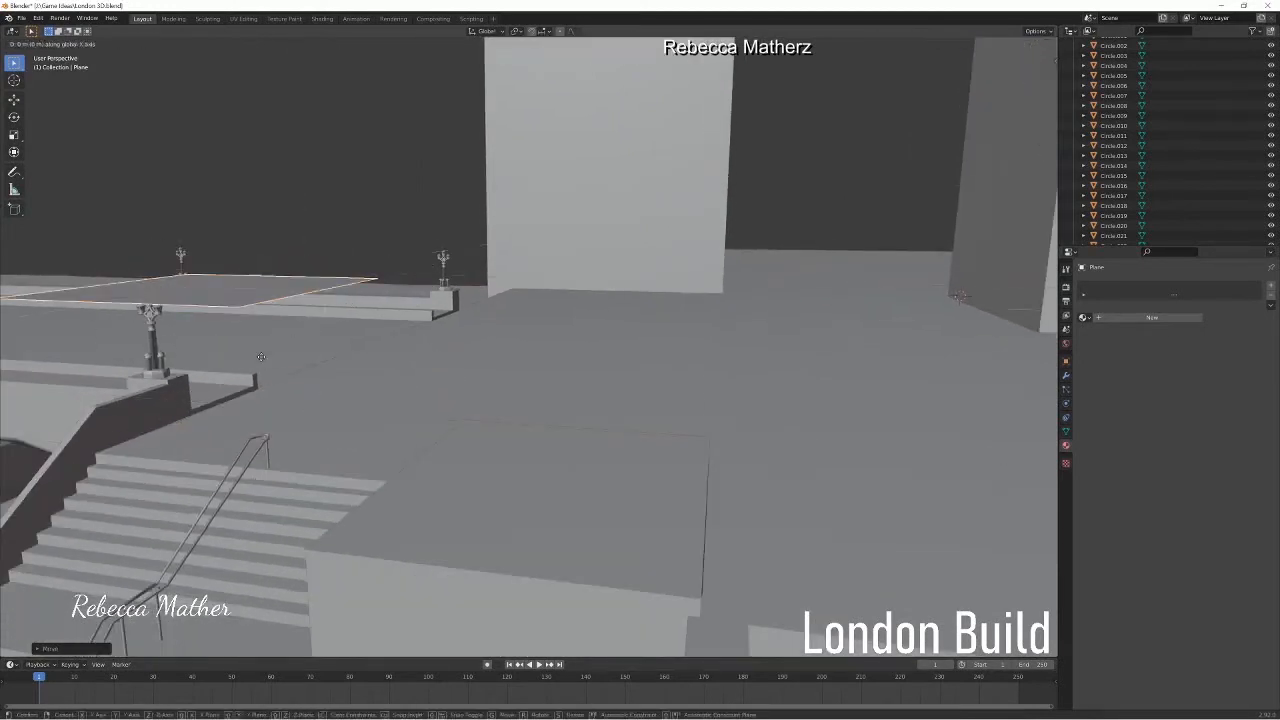
pyautogui.click(264, 452)
# - Align the plane with the bridge's end corner at the top of the stairs, just above ground level
pyautogui.press('g')
pyautogui.press('x')
pyautogui.click(316, 224)
pyautogui.press('g')
pyautogui.press('y')
pyautogui.click(269, 398)
pyautogui.scroll(1, 269, 398)
pyautogui.keyDown('shift'); pyautogui.moveTo(269, 398); pyautogui.dragTo(884, 452, button='middle'); pyautogui.keyUp('shift')
pyautogui.scroll(2, 577, 471)
pyautogui.press('g')
pyautogui.press('z')
pyautogui.click(573, 467)
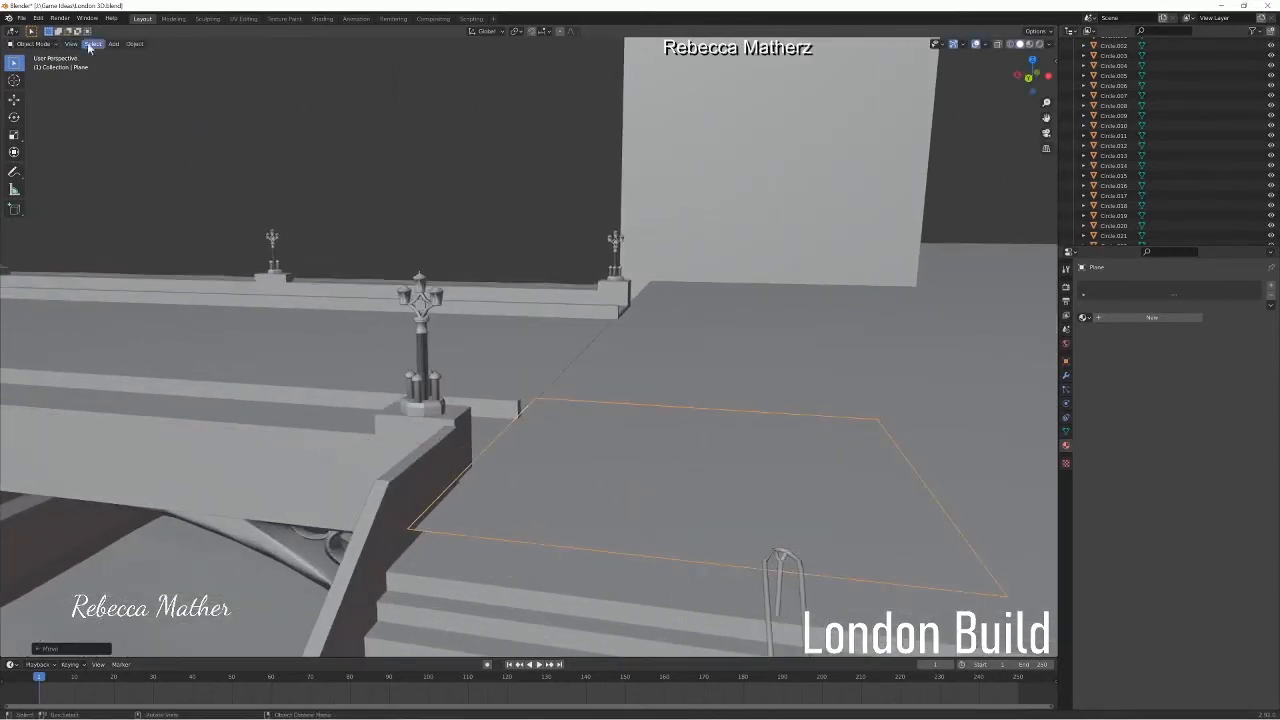
# - Extrude the plane into a thin slab and move its front face to line up with the top step
pyautogui.press('Tab')
pyautogui.press('e')
pyautogui.click(715, 535)
pyautogui.click(85, 45)
pyautogui.click(535, 548)
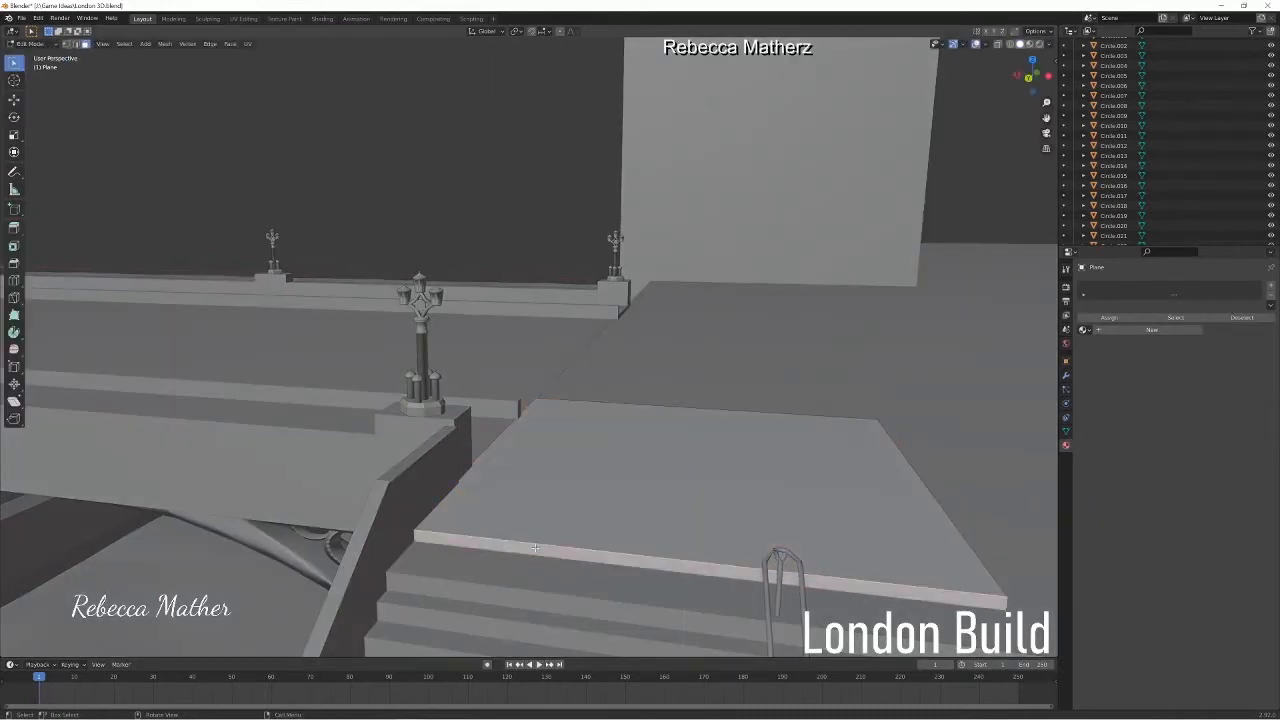
pyautogui.press('g')
pyautogui.press('y')
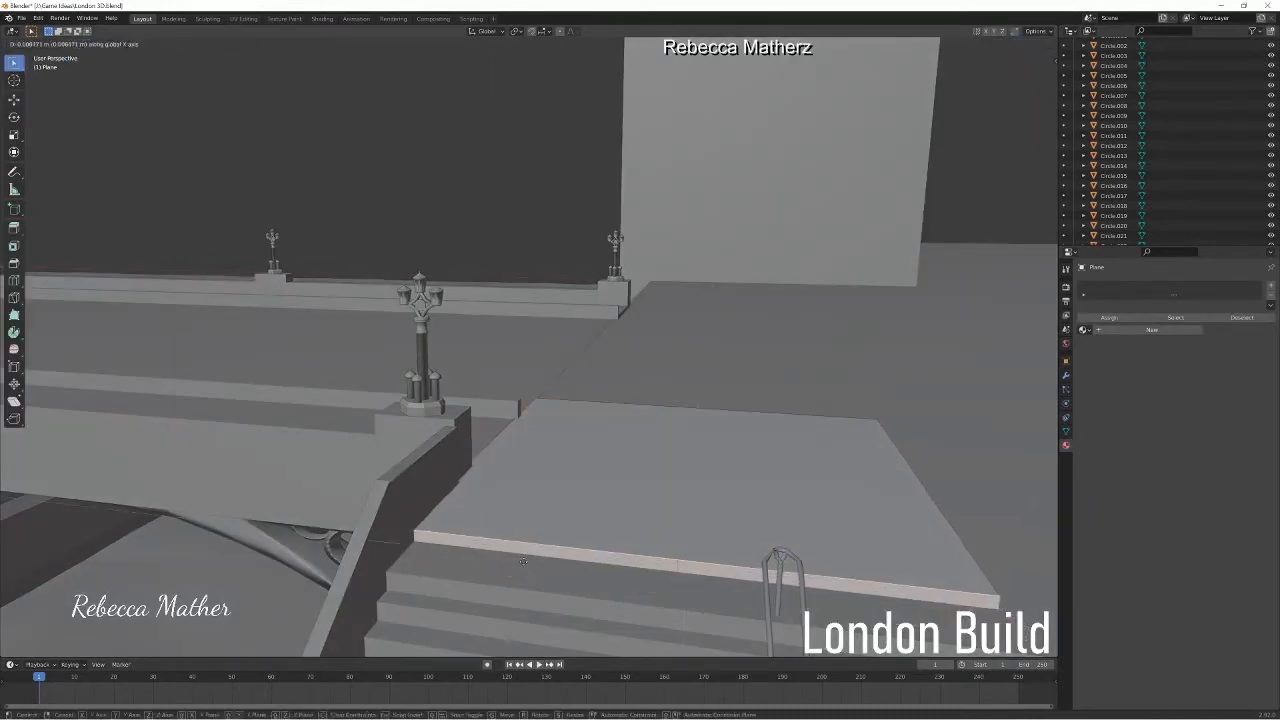
pyautogui.click(512, 575)
# - Lengthen the slab by moving its end face along X past the staircase beside the block
pyautogui.moveTo(512, 575); pyautogui.dragTo(400, 625, button='middle')
pyautogui.keyDown('shift'); pyautogui.moveTo(560, 500); pyautogui.dragTo(486, 237, button='middle'); pyautogui.keyUp('shift')
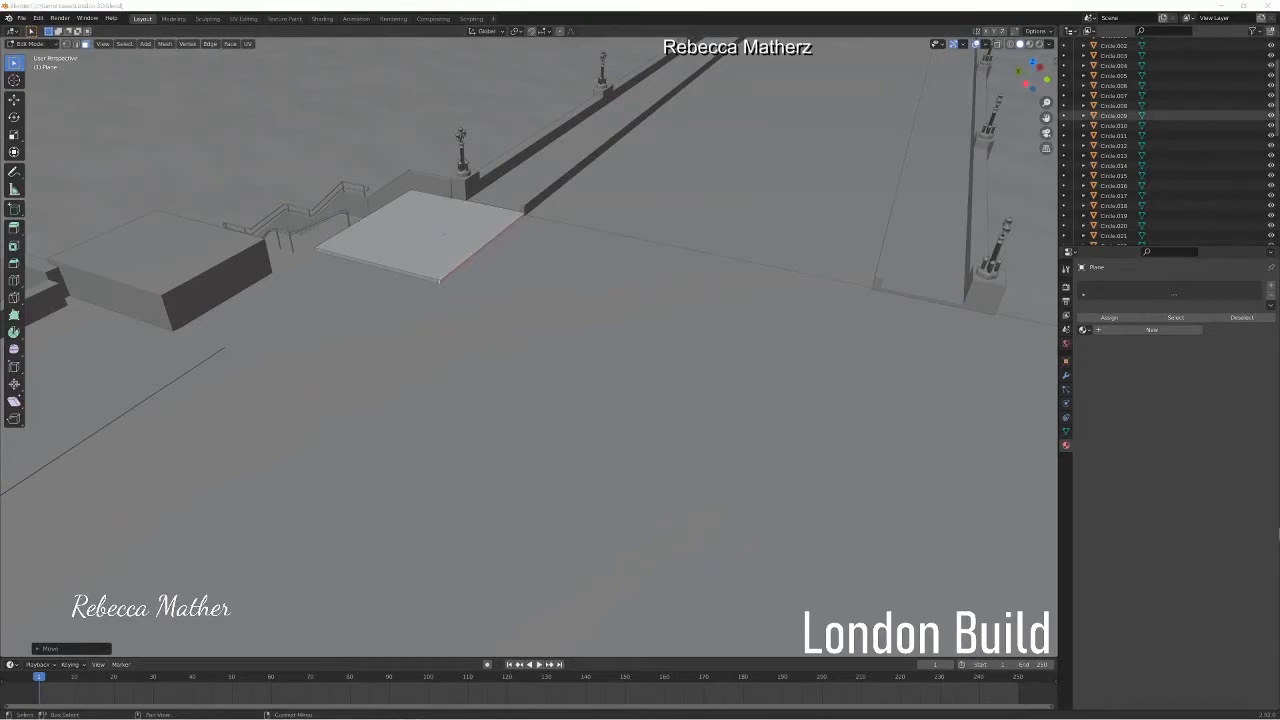
pyautogui.click(347, 258)
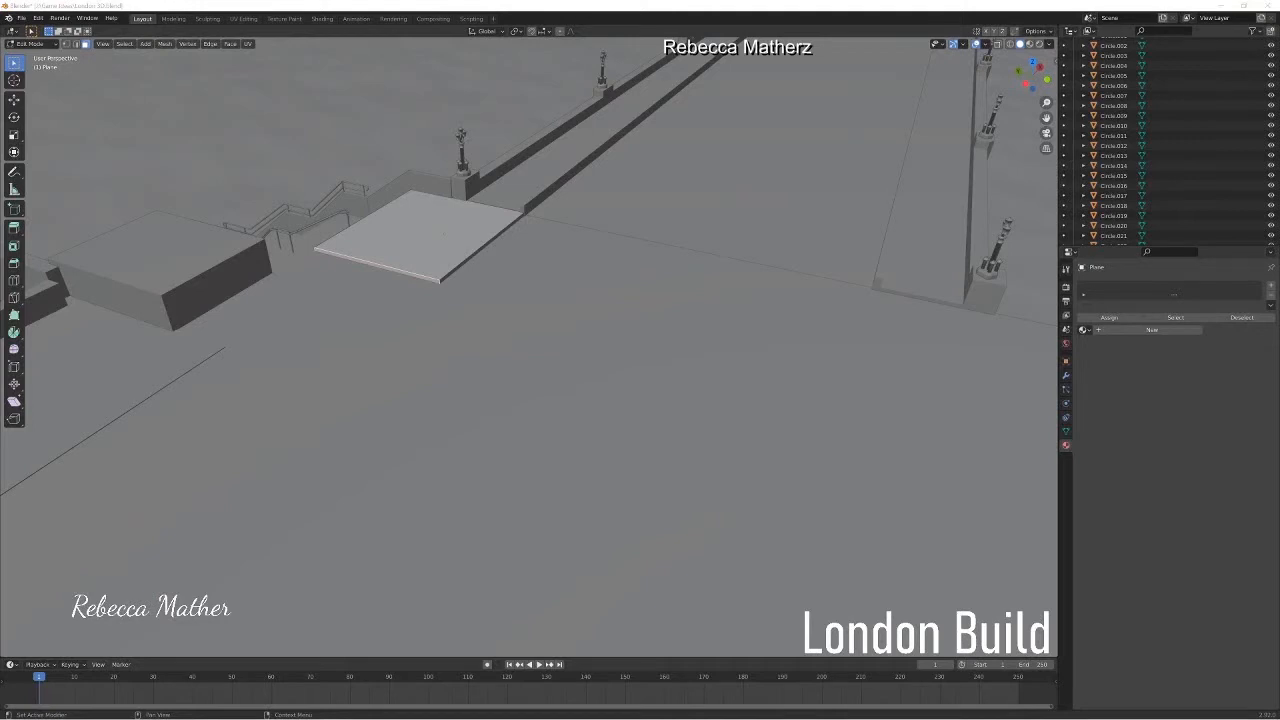
pyautogui.moveTo(394, 281); pyautogui.dragTo(390, 287, button='middle')
pyautogui.press('g')
pyautogui.press('x')
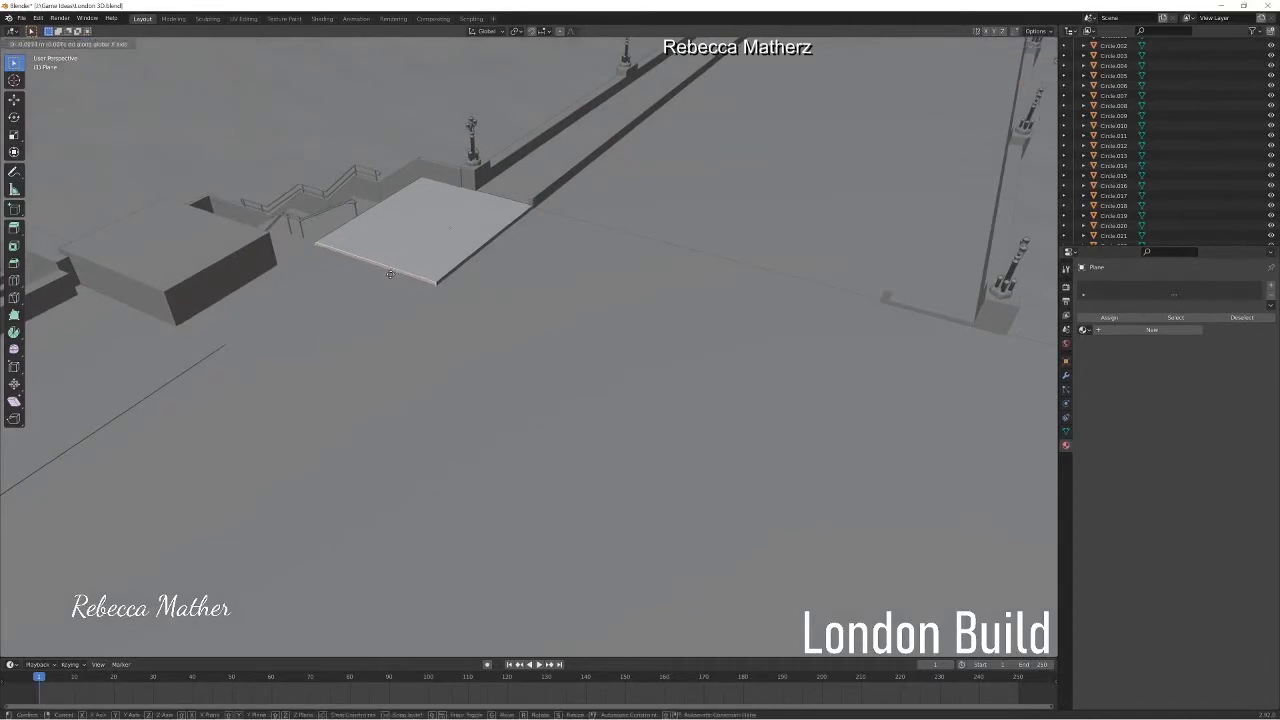
pyautogui.click(260, 362)
# - Try to split the slab with a loop cut at the stairs' edge and extrude from it
pyautogui.moveTo(204, 370); pyautogui.dragTo(677, 384, button='middle')
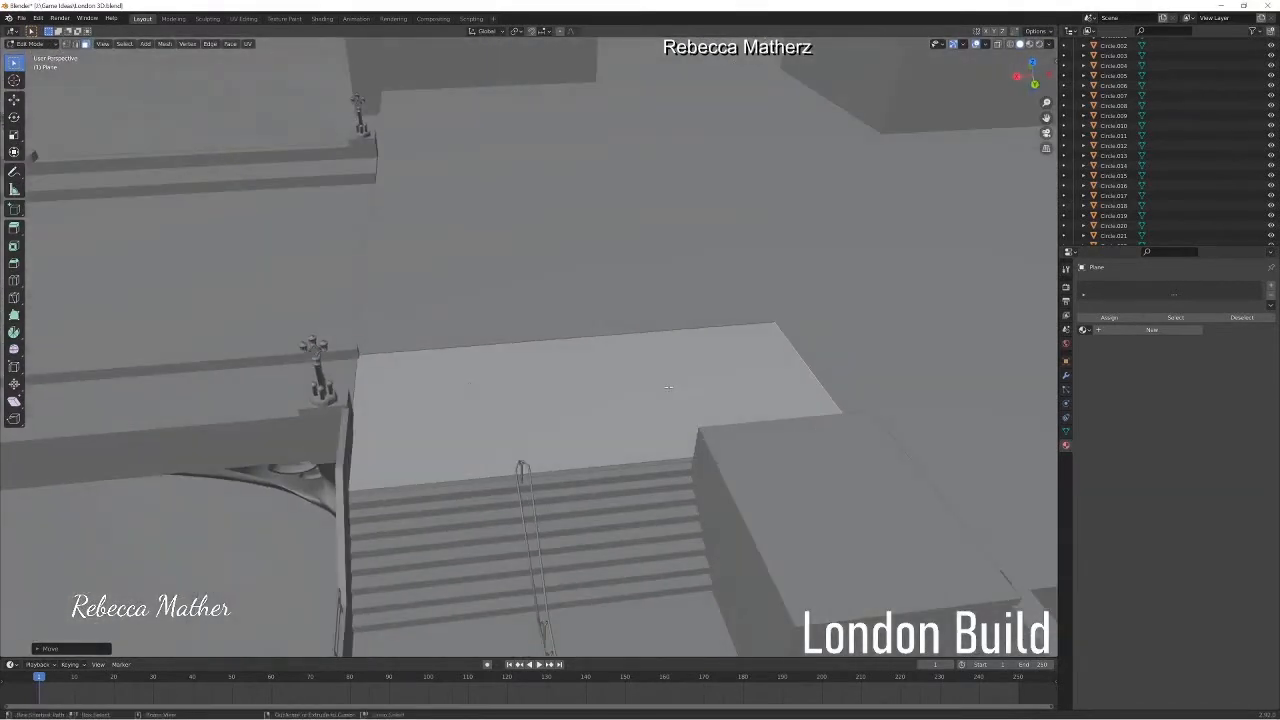
pyautogui.hotkey('ctrl', 'r')
pyautogui.click(669, 467)
pyautogui.click(669, 467)
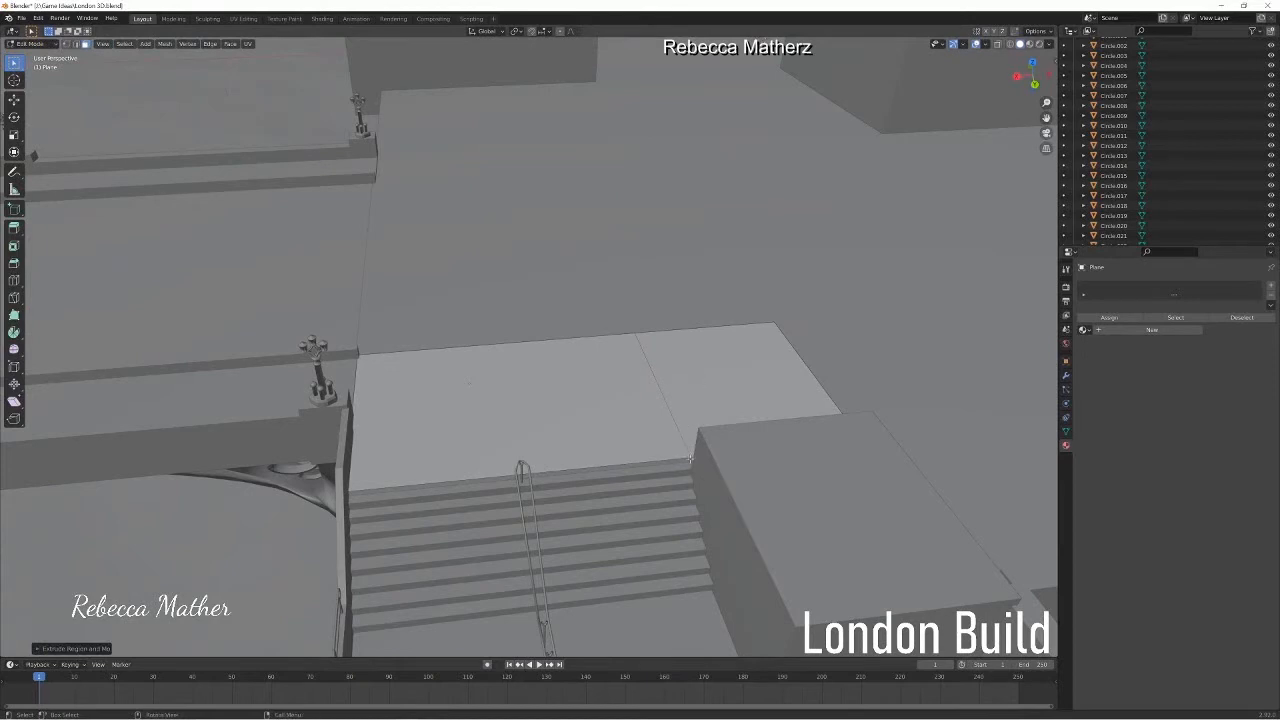
pyautogui.click(684, 461)
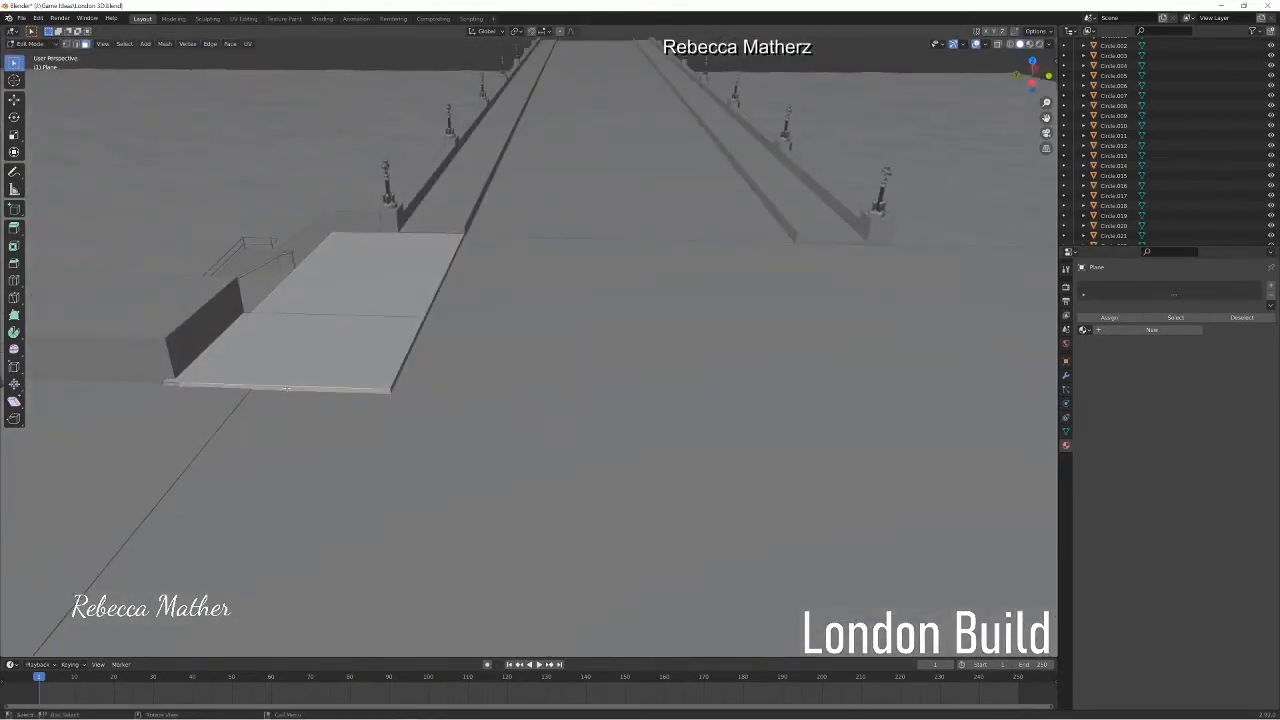
pyautogui.press('e')
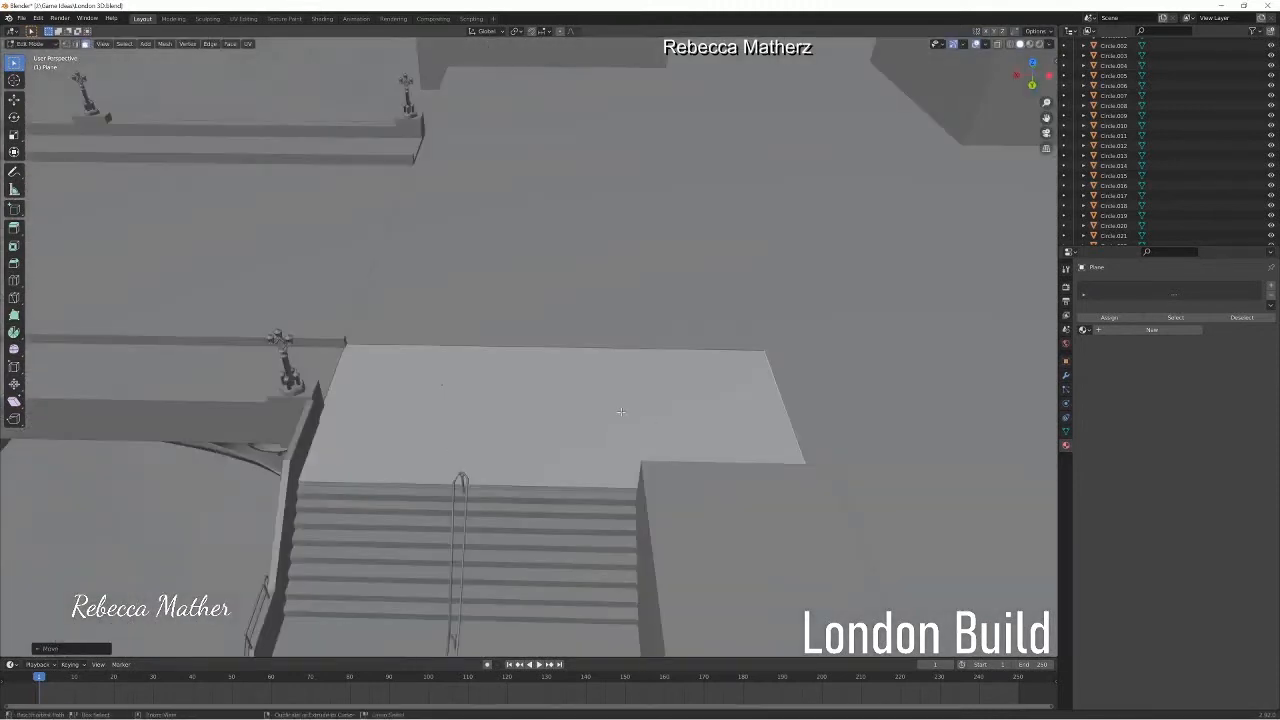
# - Try a loop cut level with the block's corner and extrude the slab's front face next to the block
pyautogui.press('g')
pyautogui.press('g')
pyautogui.click(637, 482)
pyautogui.press('3')
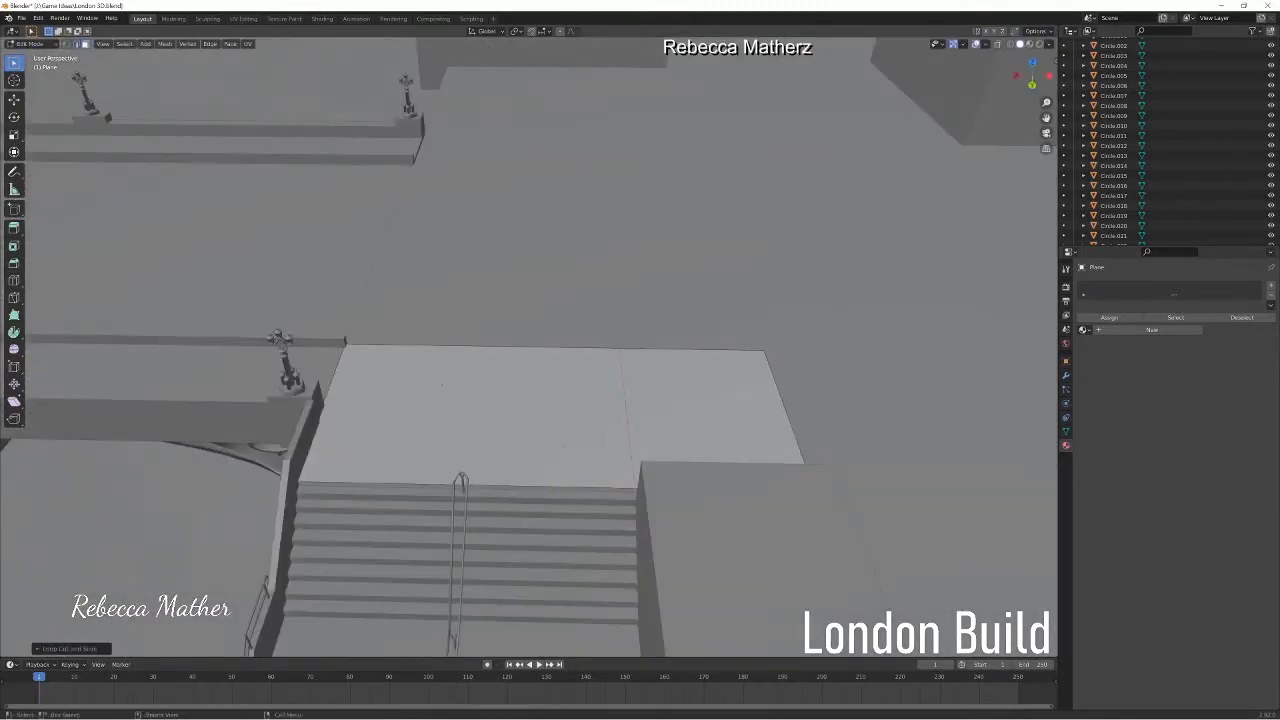
pyautogui.click(638, 489)
pyautogui.press('e')
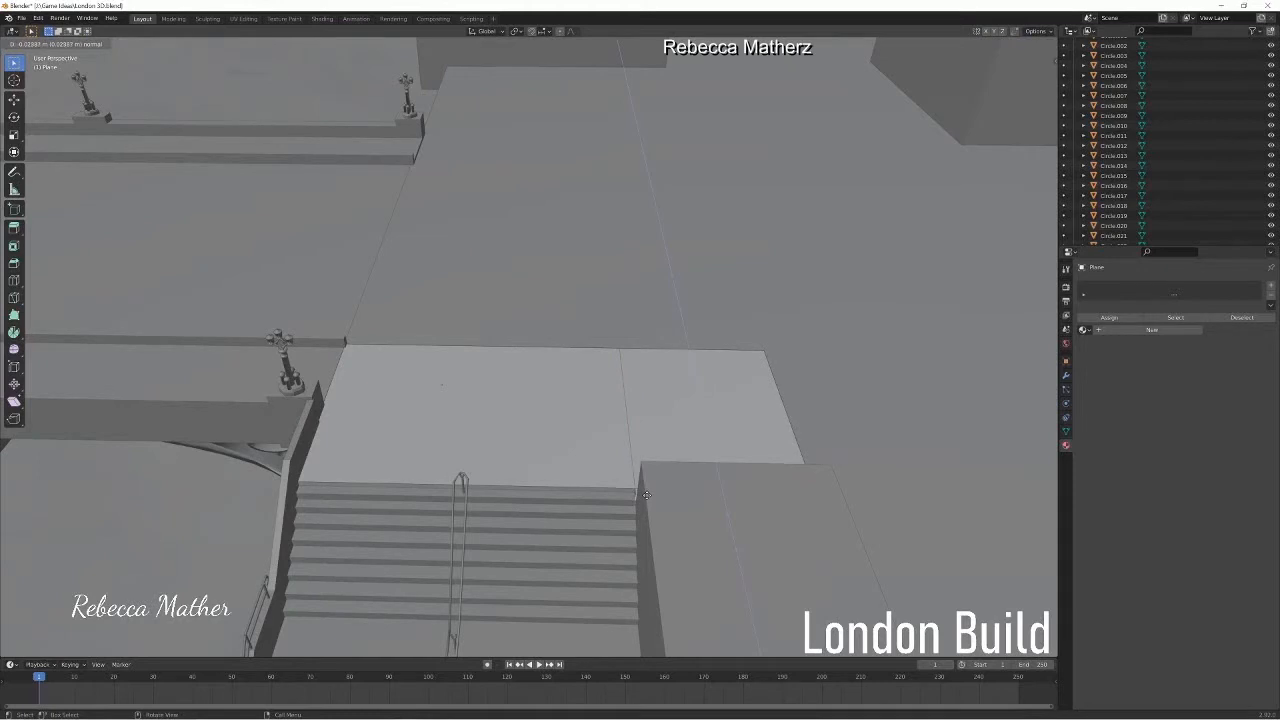
pyautogui.click(654, 496)
# - Add a loop cut across the slab at the stairs' edge and extrude the section's face beside the block
pyautogui.hotkey('ctrl', 'r')
pyautogui.click(643, 470)
pyautogui.click(557, 474)
pyautogui.click(86, 44)
pyautogui.moveTo(705, 470); pyautogui.dragTo(686, 458, button='middle')
pyautogui.click(691, 460)
pyautogui.press('e')
pyautogui.click(820, 520)
# - Extrude the slab's end face along the ground beyond the block and adjust its length along X
pyautogui.moveTo(820, 520); pyautogui.dragTo(700, 462, button='middle')
pyautogui.click(458, 456)
pyautogui.press('e')
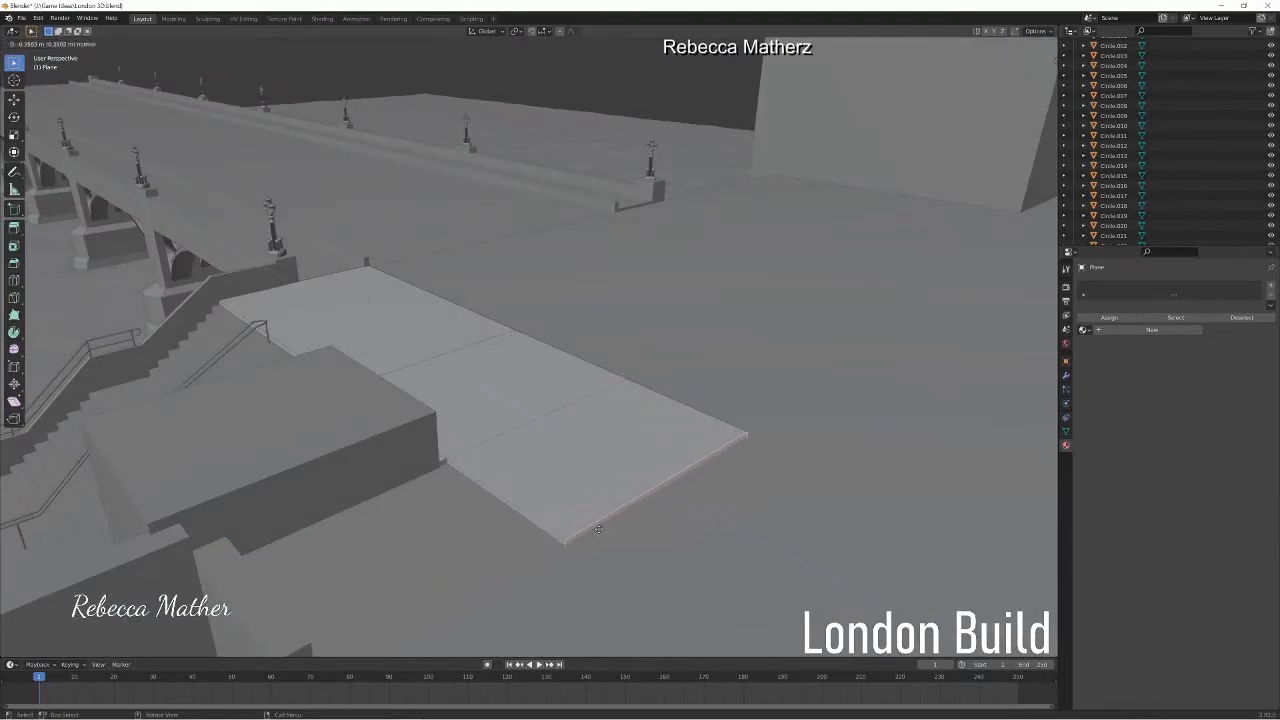
pyautogui.click(612, 524)
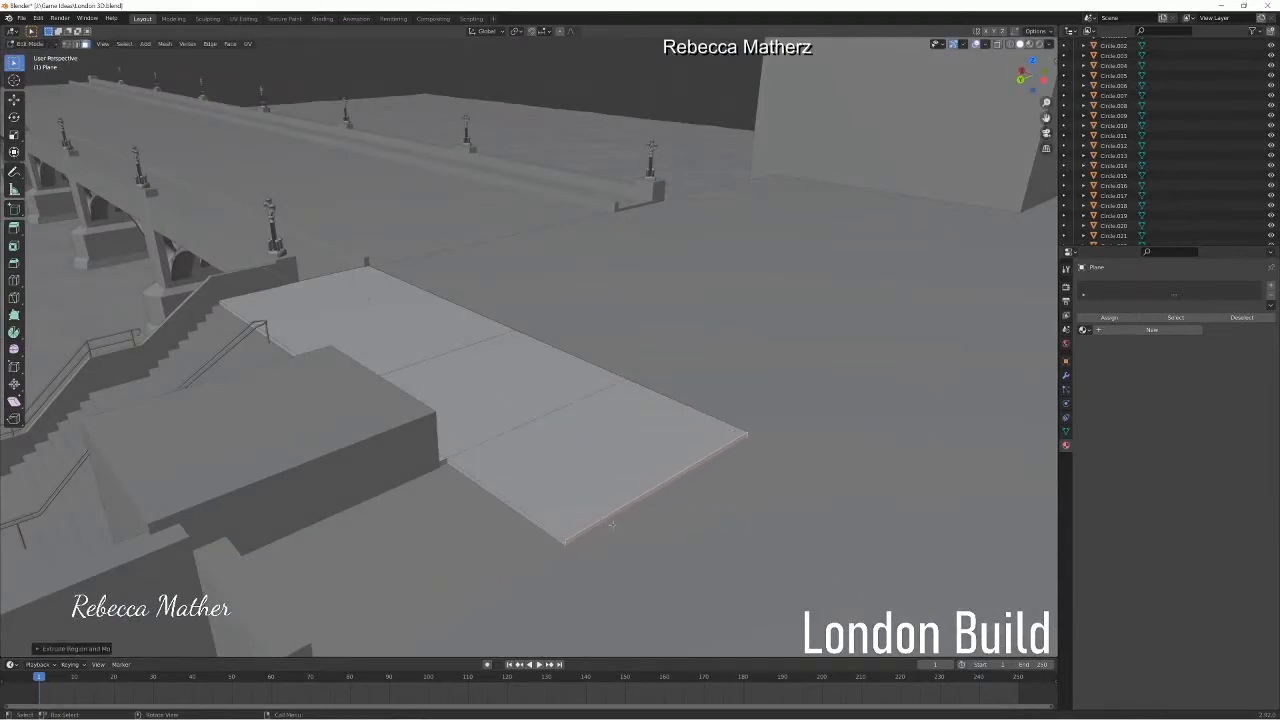
pyautogui.moveTo(612, 525); pyautogui.dragTo(786, 423, button='middle')
pyautogui.press('g')
pyautogui.press('x')
pyautogui.click(814, 467)
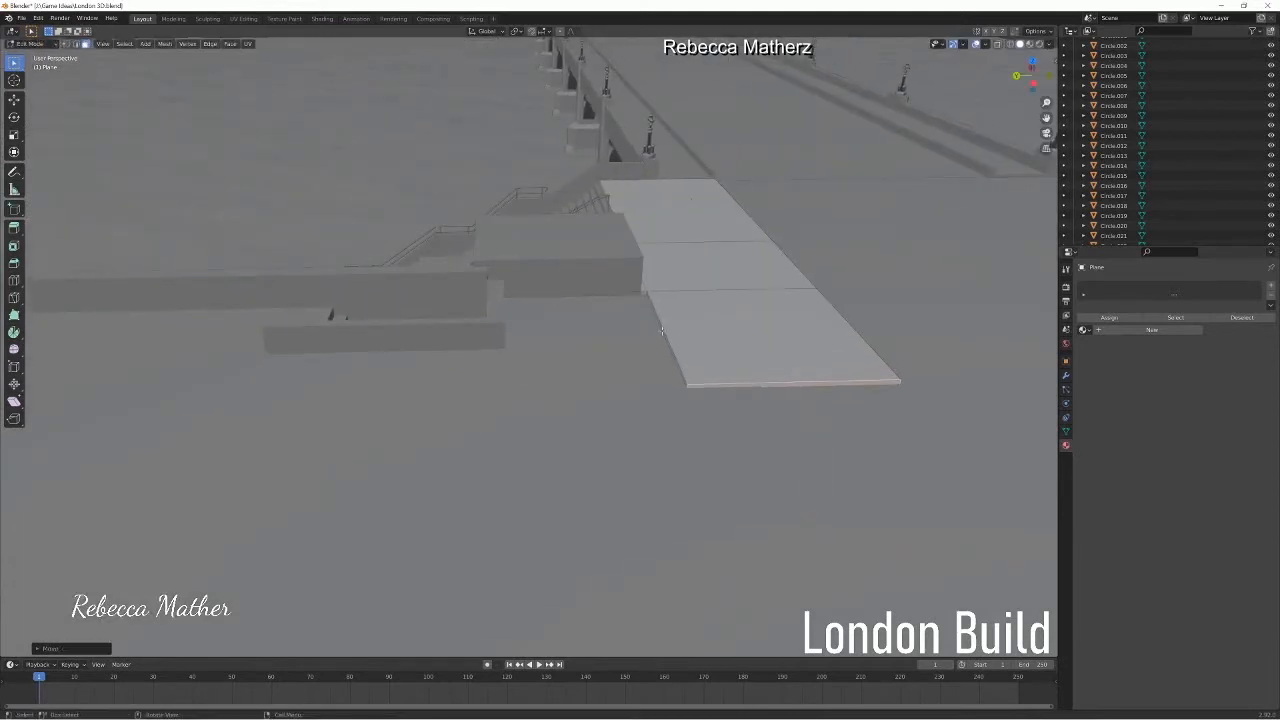
# - Adjust the slab's end along X and extrude its side face along the ground past the low L-shaped wall
pyautogui.press('g')
pyautogui.press('x')
pyautogui.click(722, 433)
pyautogui.moveTo(538, 345); pyautogui.dragTo(526, 397, button='middle')
pyautogui.click(674, 455)
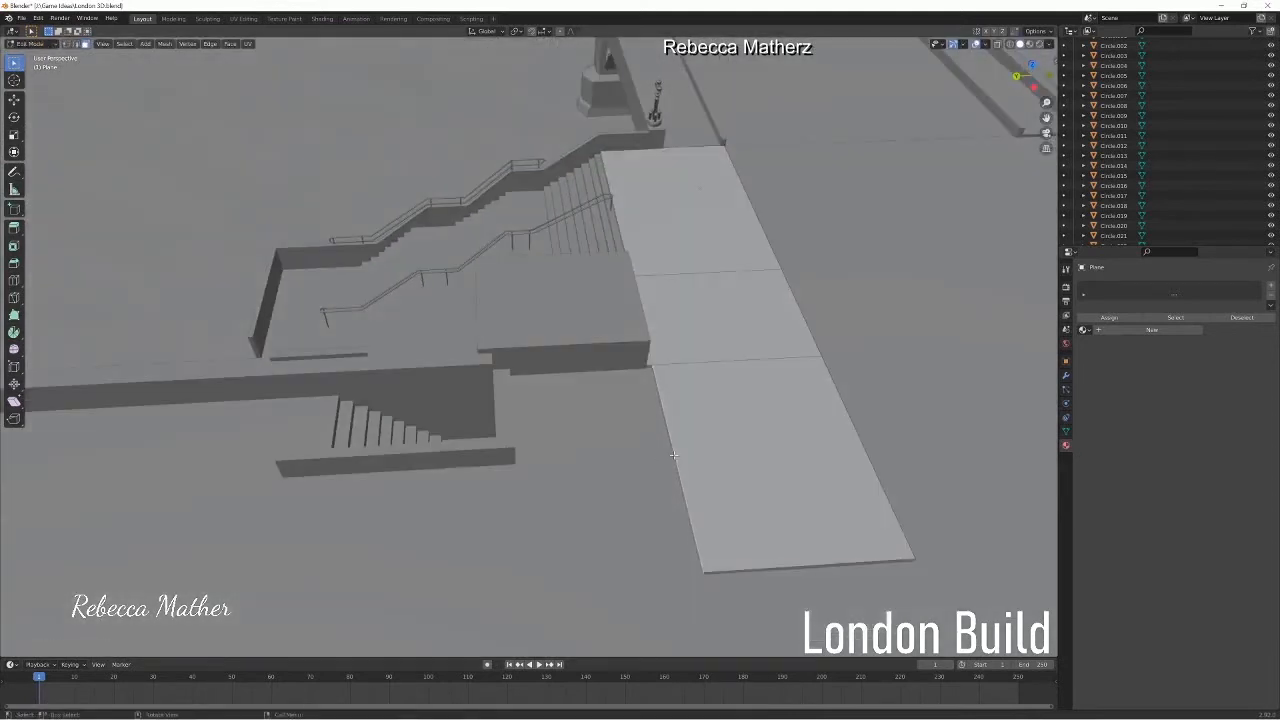
pyautogui.press('e')
pyautogui.click(251, 443)
pyautogui.keyDown('shift'); pyautogui.moveTo(251, 443); pyautogui.dragTo(577, 258, button='middle'); pyautogui.keyUp('shift')
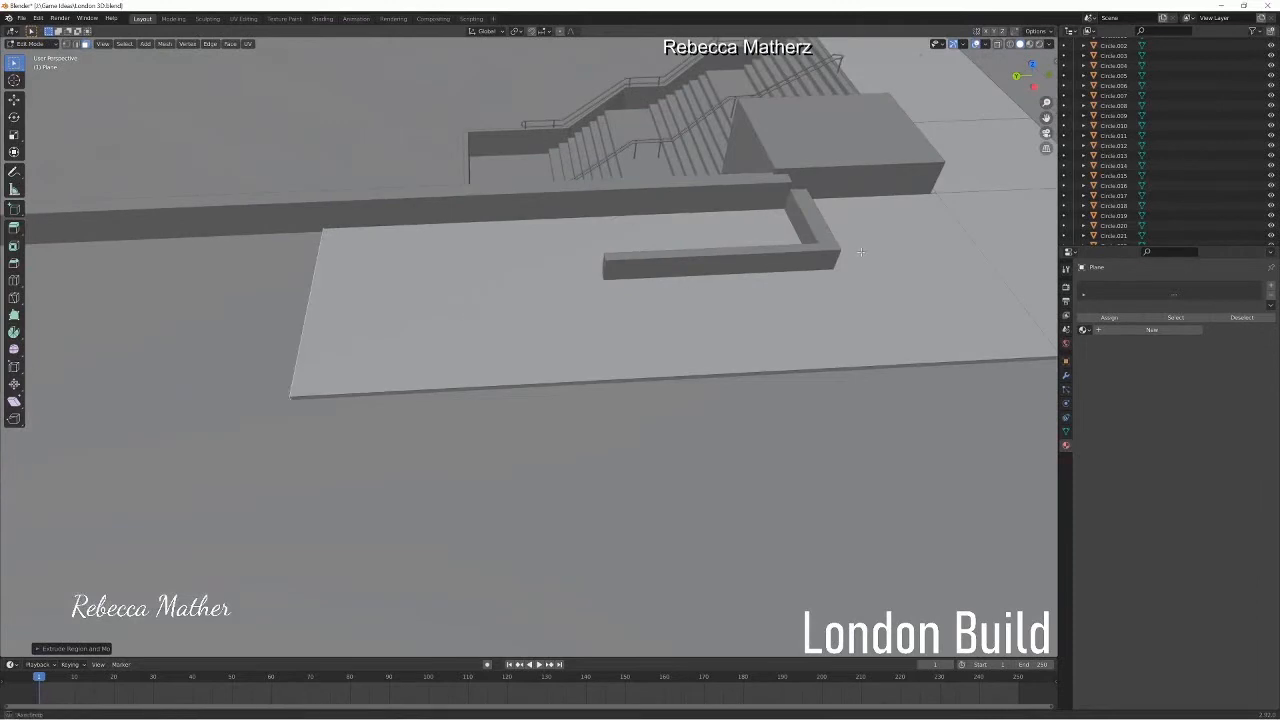
# - Add loop cuts near the slab's outer corner and move the corner edge inward along X and Y to cut it off
pyautogui.moveTo(885, 260); pyautogui.dragTo(857, 267, button='middle')
pyautogui.keyDown('shift'); pyautogui.moveTo(1048, 400); pyautogui.dragTo(731, 322, button='middle'); pyautogui.keyUp('shift')
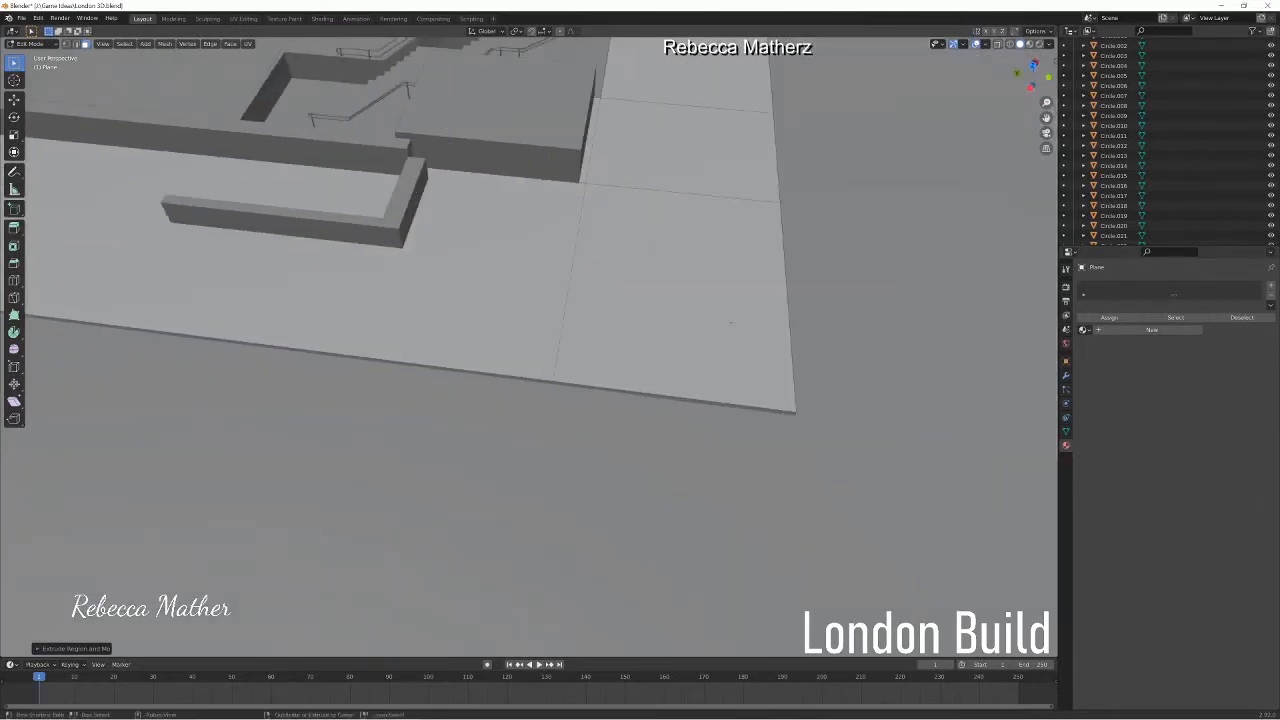
pyautogui.click(766, 400)
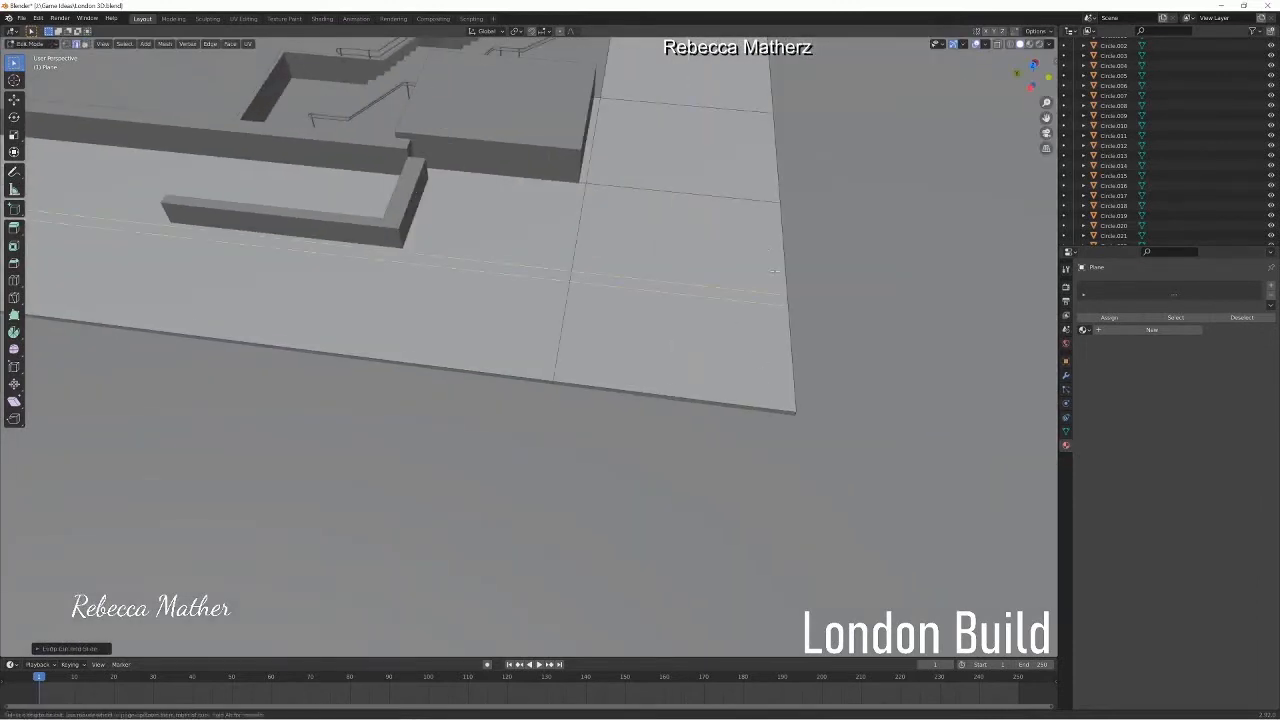
pyautogui.click(781, 218)
pyautogui.press('g')
pyautogui.press('x')
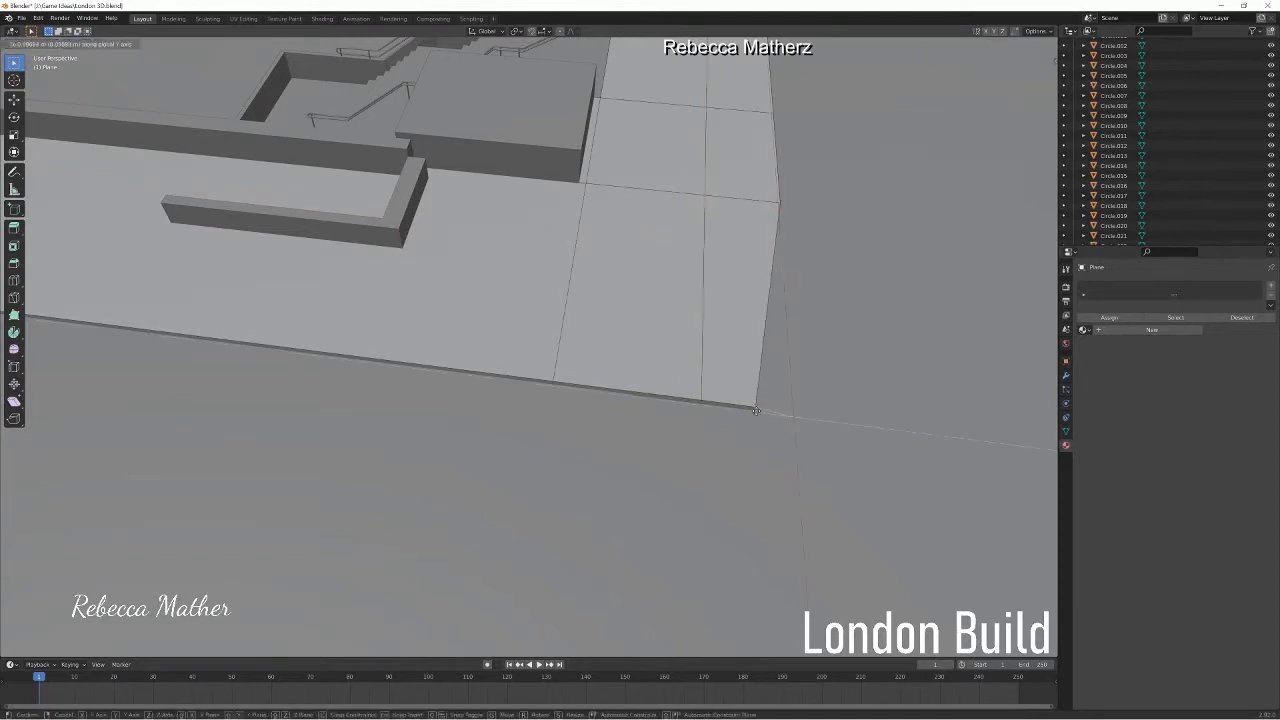
pyautogui.click(754, 409)
pyautogui.press('g')
pyautogui.press('y')
pyautogui.click(753, 401)
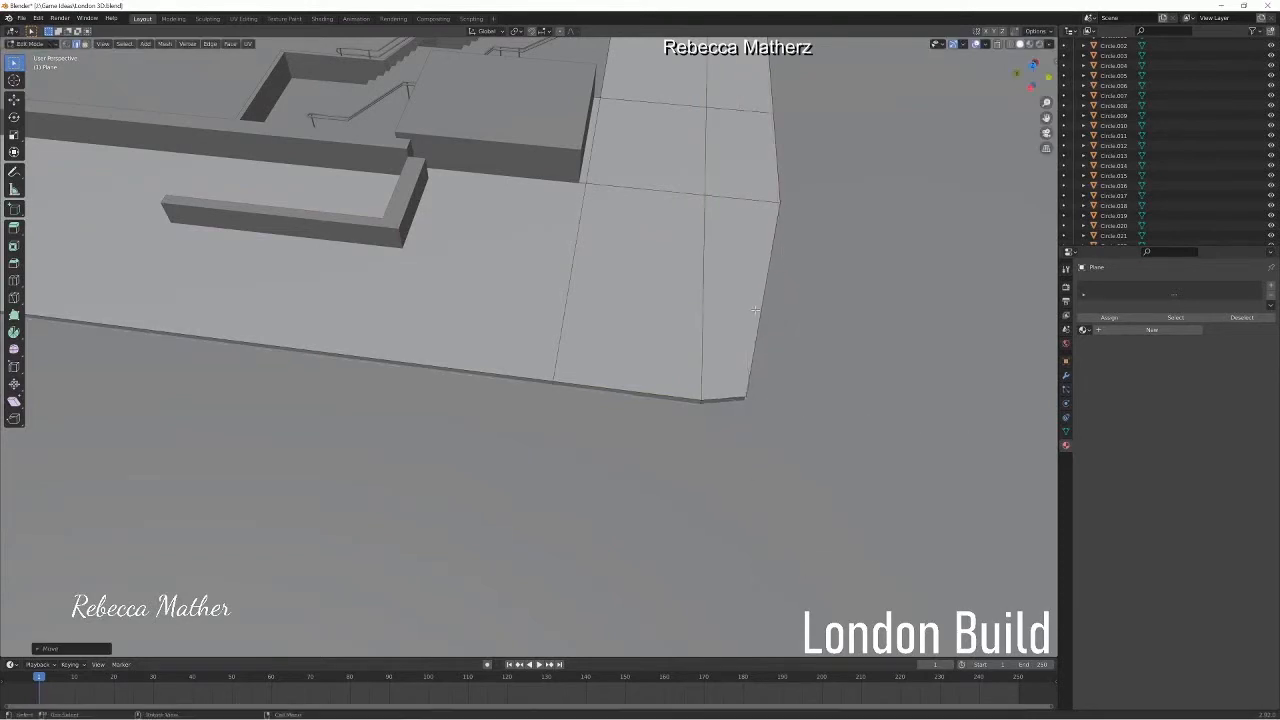
# - Move the edge next to the cut corner along Y to round off the slab's outline
pyautogui.moveTo(749, 323); pyautogui.dragTo(610, 312, button='middle')
pyautogui.click(536, 359)
pyautogui.press('g')
pyautogui.press('y')
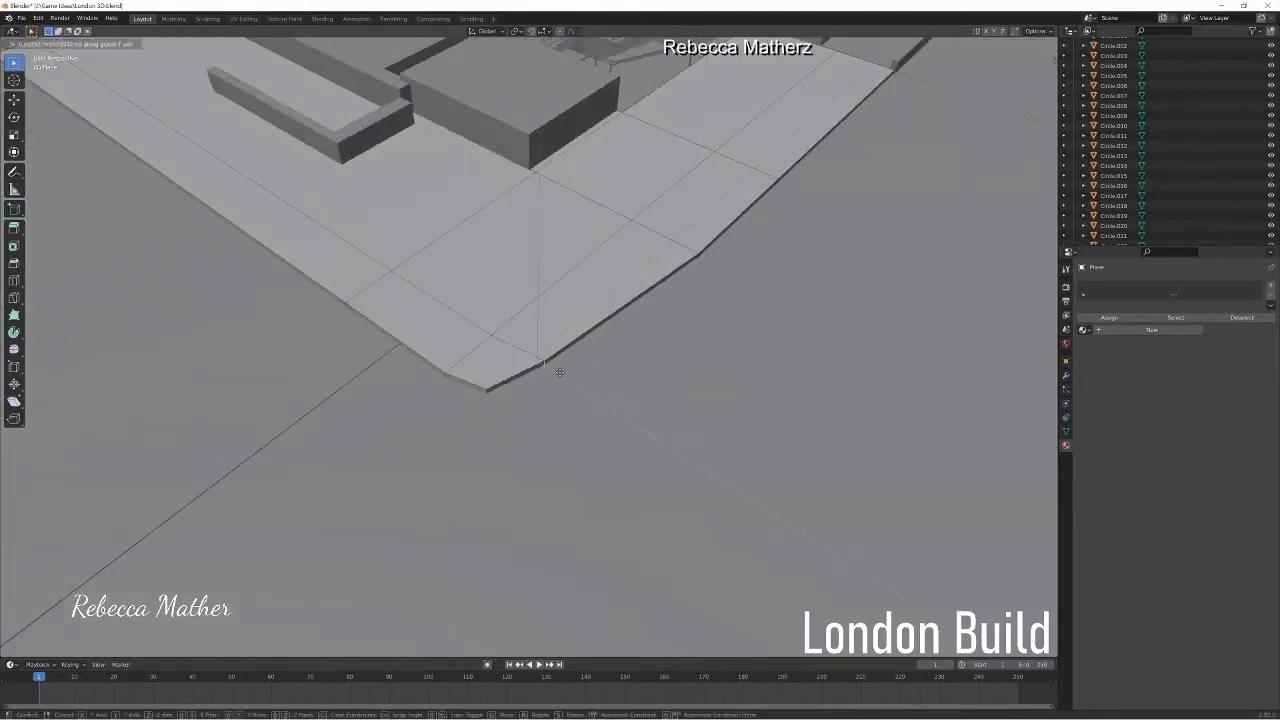
pyautogui.click(550, 367)
# - Add a loop cut across the extended slab section level with the open end of the low L-shaped wall
pyautogui.keyDown('shift'); pyautogui.moveTo(602, 215); pyautogui.dragTo(875, 370, button='middle'); pyautogui.keyUp('shift')
pyautogui.hotkey('ctrl', 'r')
pyautogui.click(417, 272)
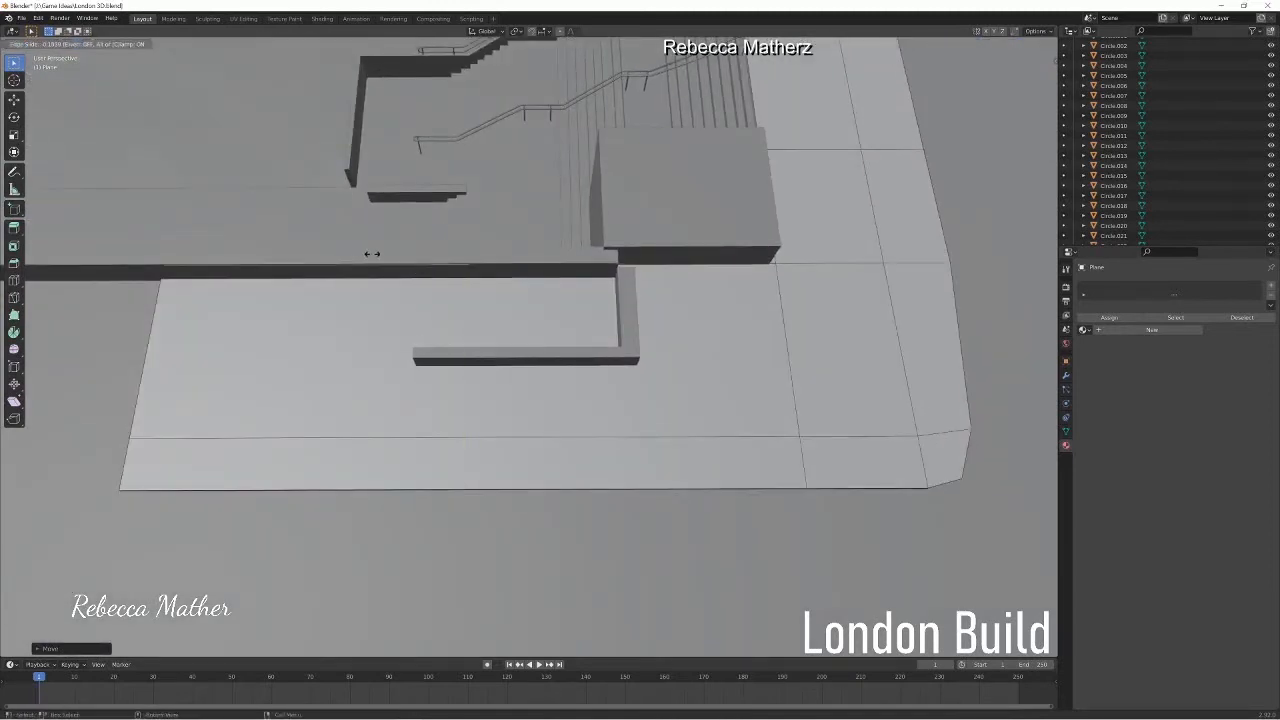
pyautogui.click(371, 253)
pyautogui.hotkey('shift', 'z')
pyautogui.moveTo(420, 331); pyautogui.dragTo(474, 340, button='middle')
pyautogui.scroll(5, 474, 340)
pyautogui.scroll(-5, 474, 340)
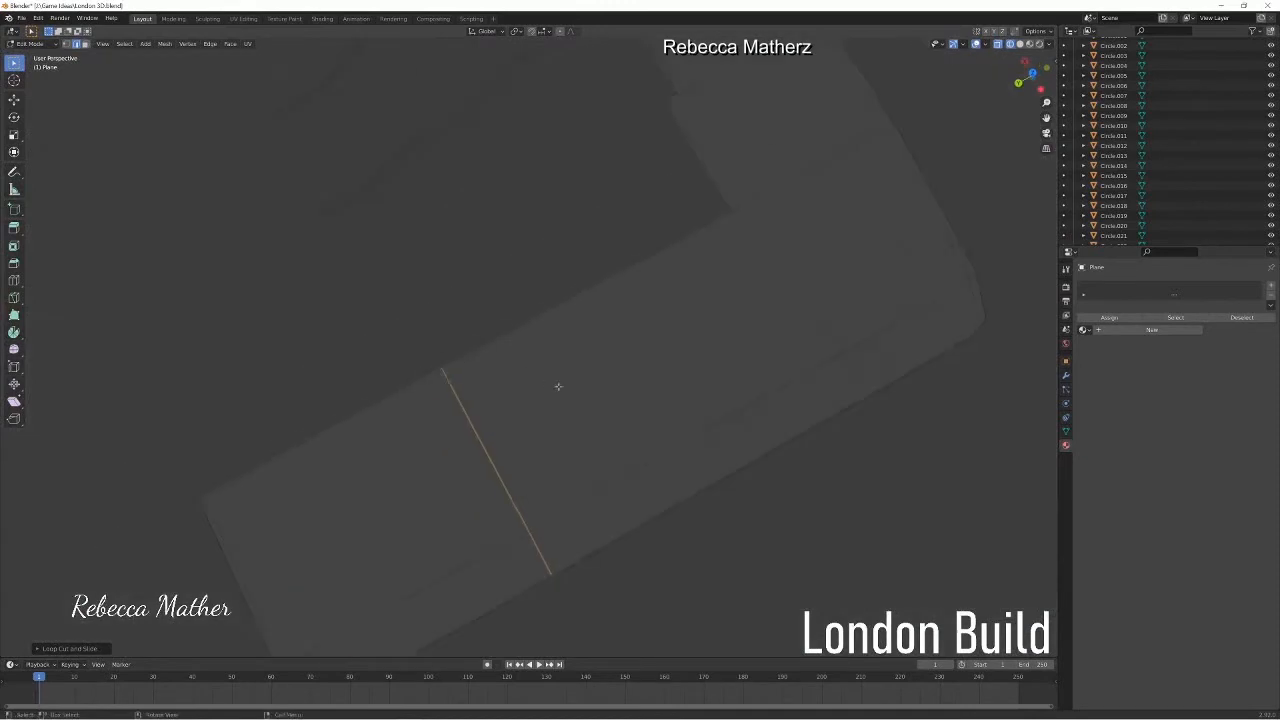
pyautogui.keyDown('shift'); pyautogui.moveTo(557, 386); pyautogui.dragTo(500, 340, button='middle'); pyautogui.keyUp('shift')
pyautogui.hotkey('shift', 'z')
# - Add further loop cuts to the slab in line with the low wall's front edge and corner
pyautogui.click(573, 238)
pyautogui.click(576, 222)
pyautogui.hotkey('ctrl', 'r')
pyautogui.click(611, 300)
pyautogui.click(626, 308)
# - Delete the slab's top and underlying faces inside the low wall to open up the small staircase
pyautogui.click(87, 45)
pyautogui.click(511, 317)
pyautogui.press('x')
pyautogui.click(511, 316)
pyautogui.click(512, 308)
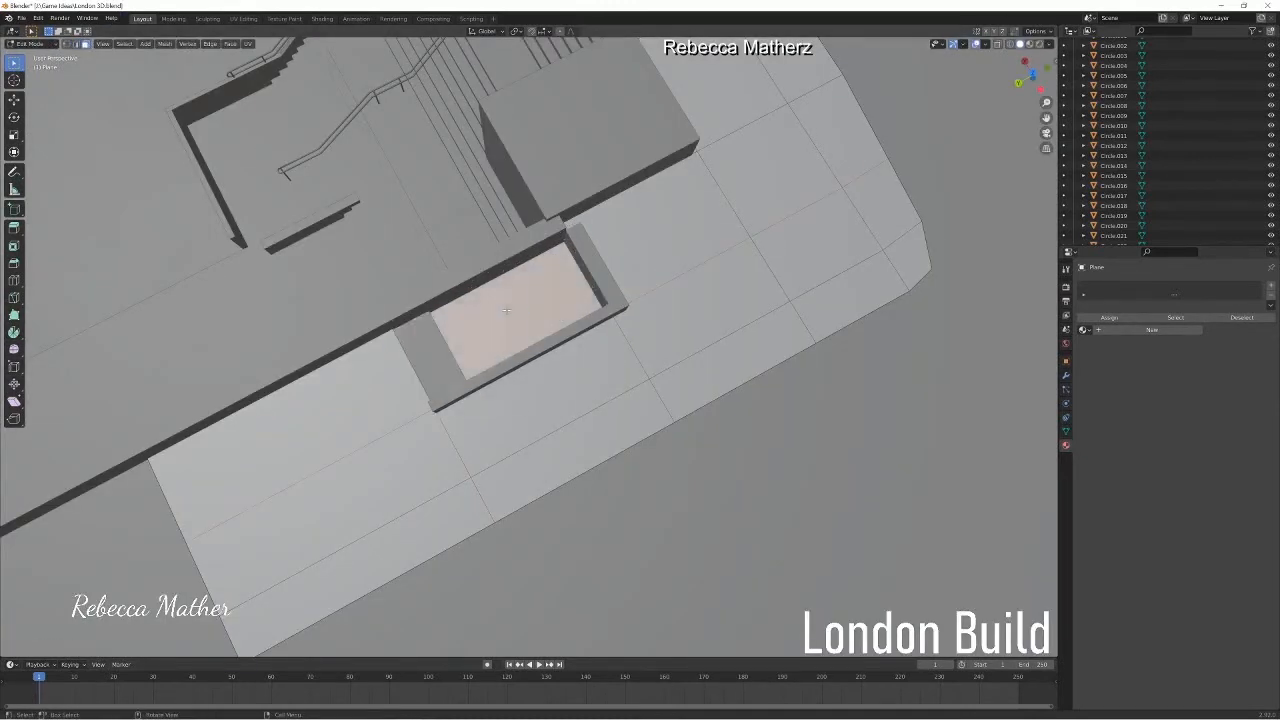
pyautogui.press('x')
pyautogui.click(512, 308)
# - Select the border edges of the slab's open side at the stair opening and fill them with a face
pyautogui.moveTo(503, 295); pyautogui.dragTo(315, 345, button='middle')
pyautogui.click(432, 95)
pyautogui.click(487, 135)
pyautogui.click(1010, 44)
pyautogui.click(487, 135)
pyautogui.click(486, 135)
pyautogui.scroll(2, 460, 130)
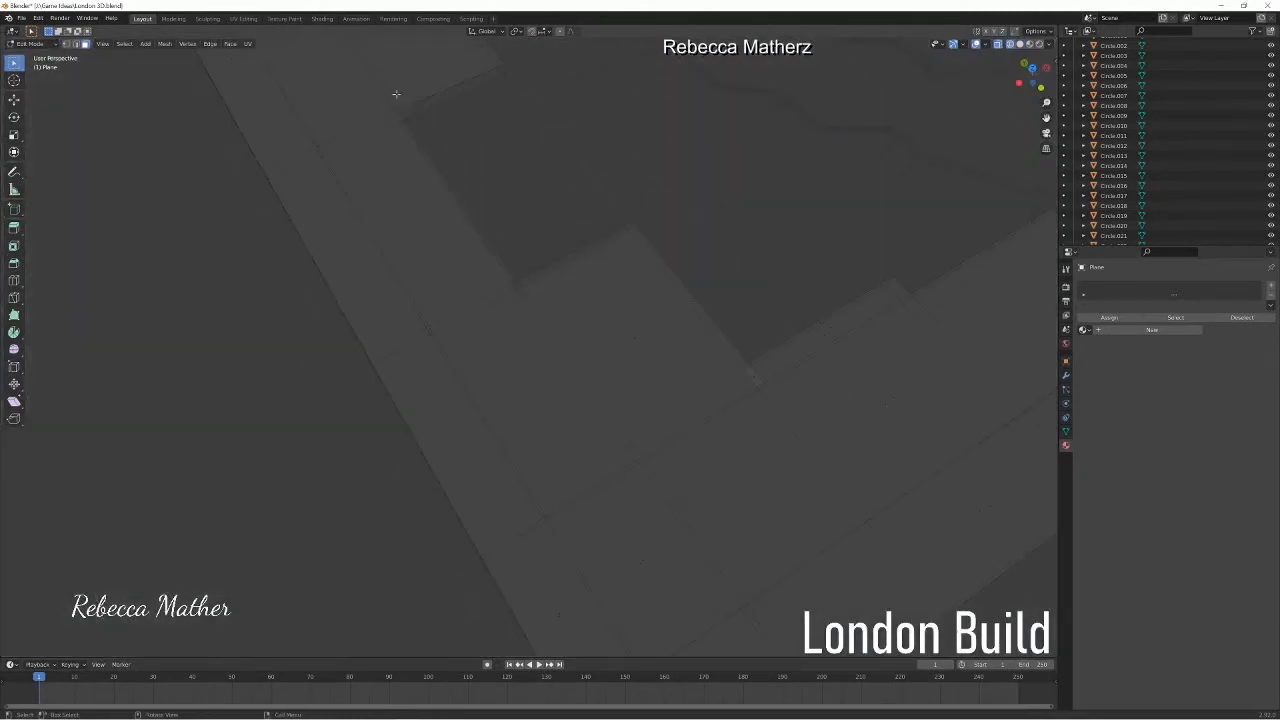
pyautogui.moveTo(512, 177); pyautogui.dragTo(534, 101, button='middle')
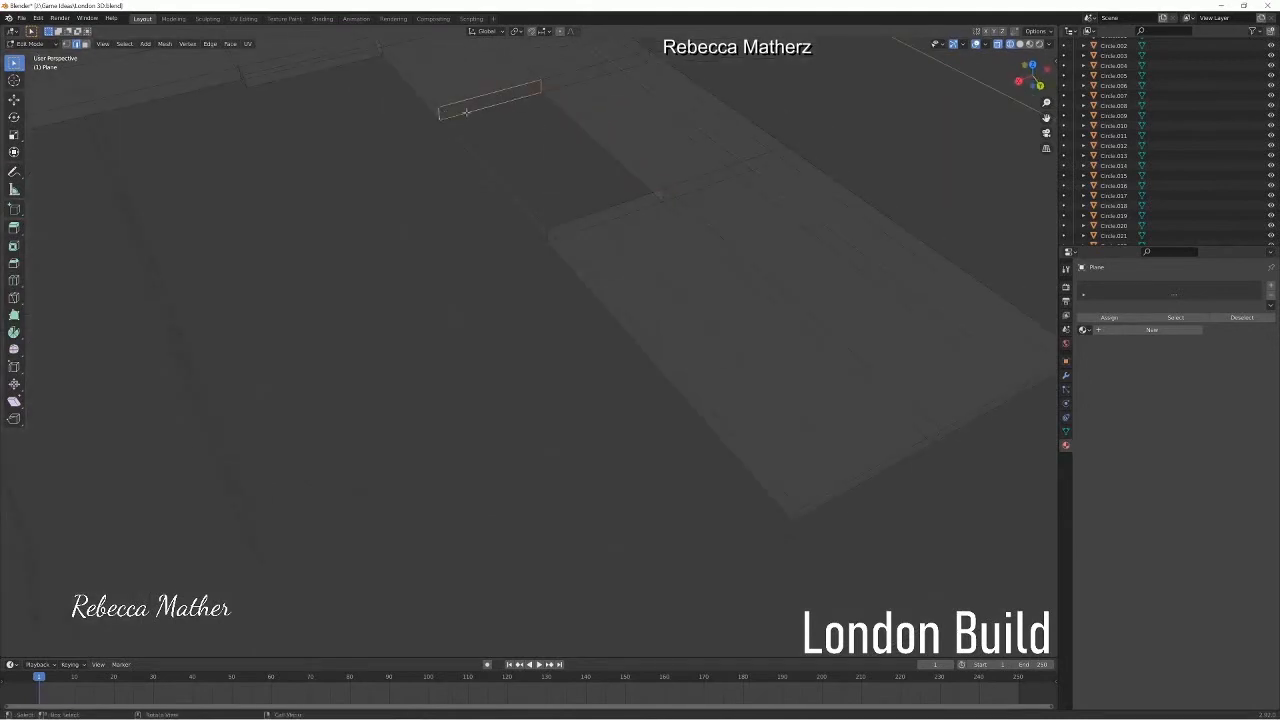
pyautogui.moveTo(509, 163)
pyautogui.mouseDown(button='middle')
pyautogui.moveTo(446, 172)
pyautogui.moveTo(377, 126)
pyautogui.moveTo(484, 185)
pyautogui.mouseUp(button='middle')
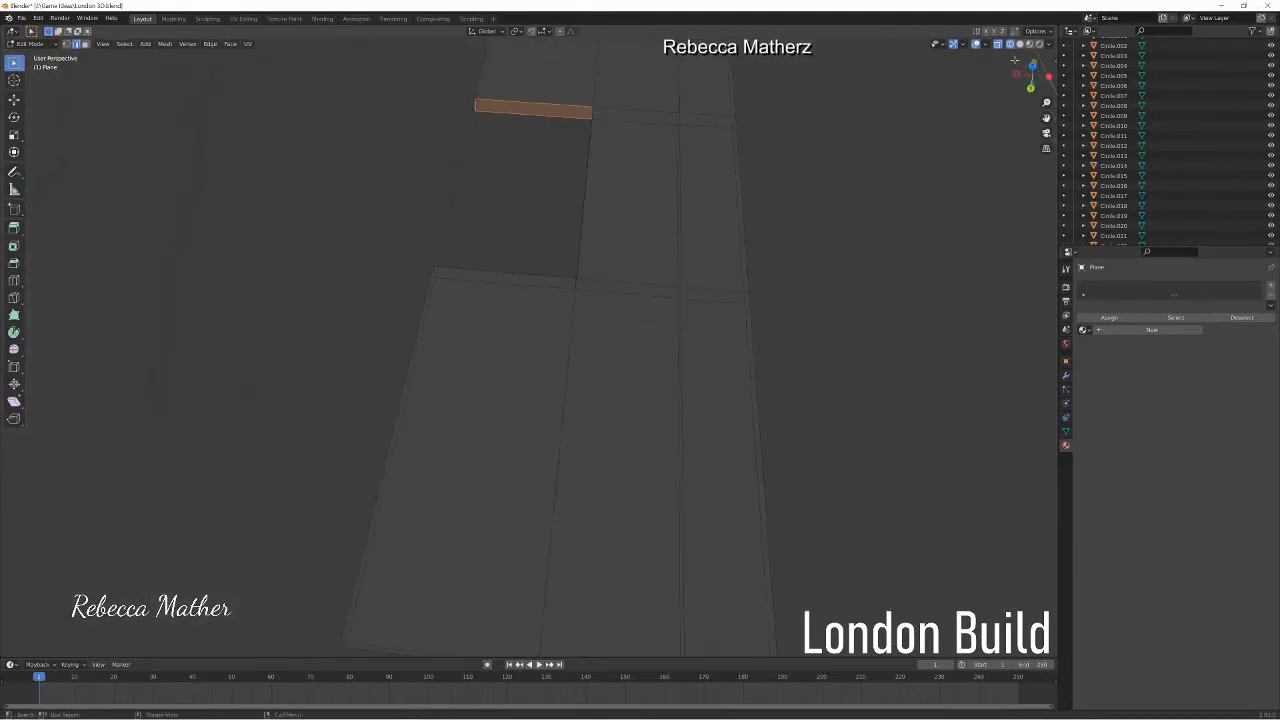
pyautogui.click(1039, 45)
pyautogui.scroll(-6, 616, 173)
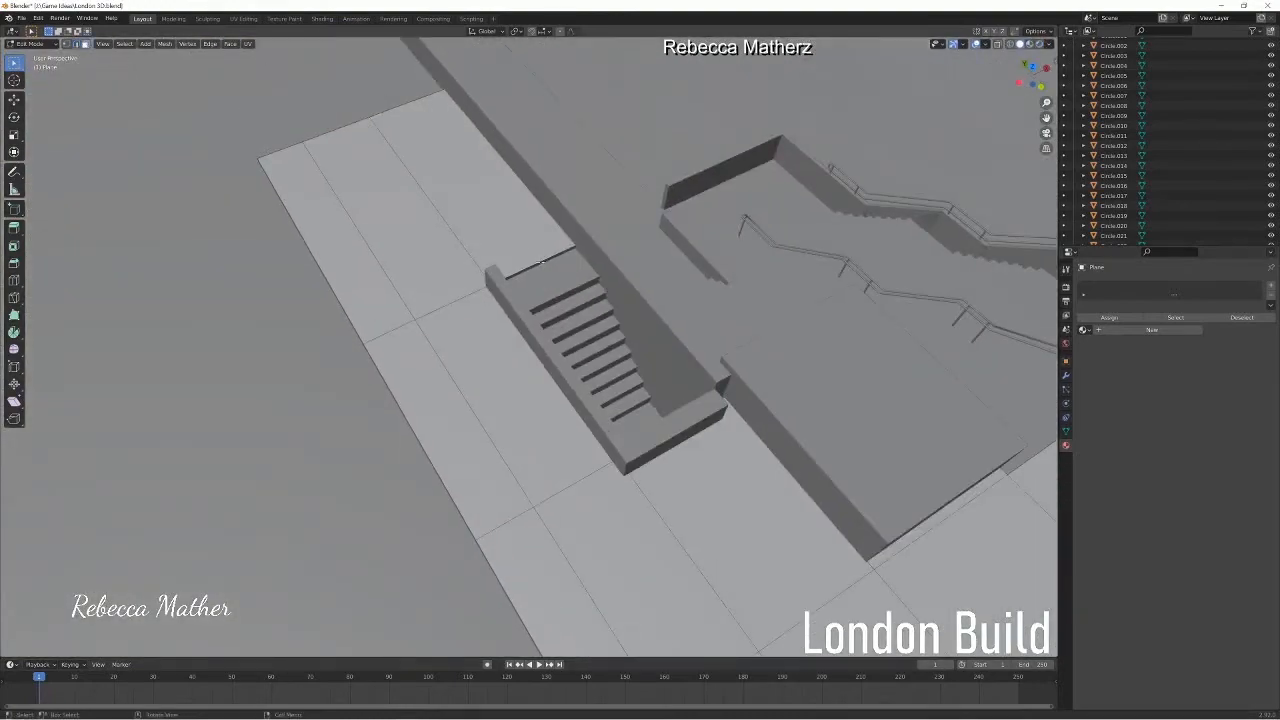
# - Extrude the filled side face of the opening toward the small staircase
pyautogui.press('g')
pyautogui.press('z')
pyautogui.click(558, 285)
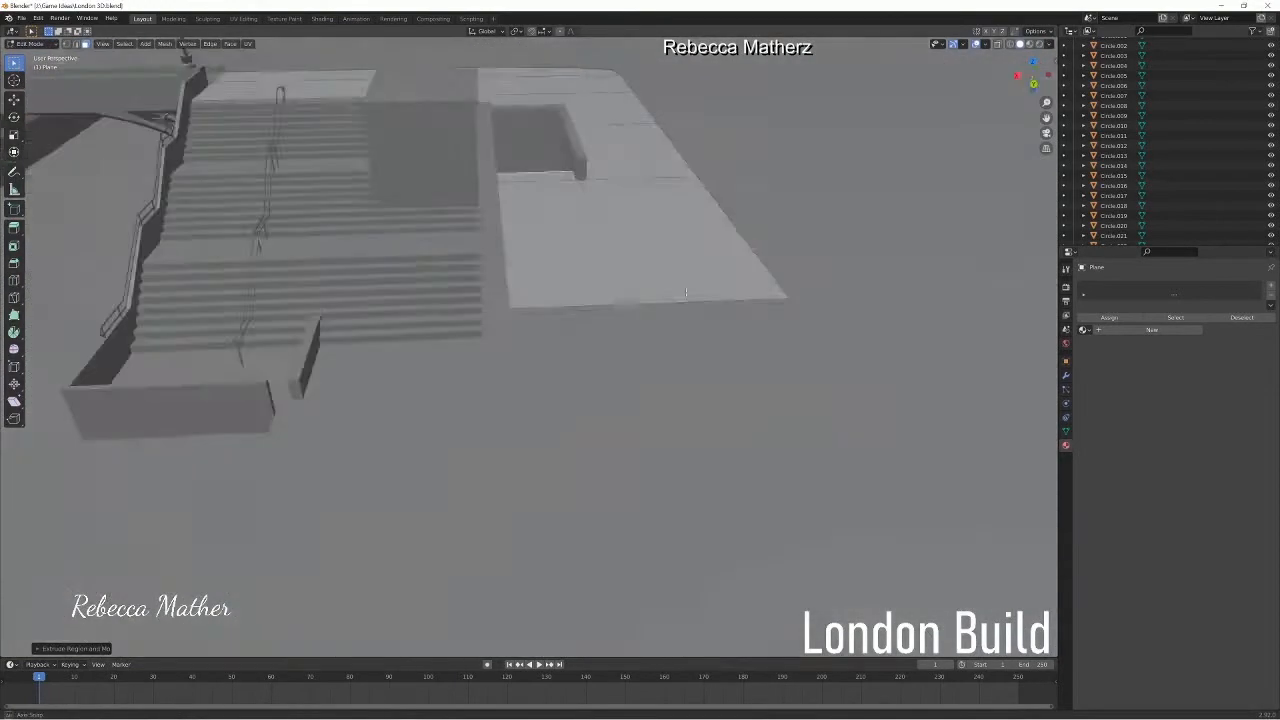
# - In Object Mode, duplicate the large building block at the bridge's far end, enlarge it and rescale its height along Z
pyautogui.scroll(-8, 686, 290)
pyautogui.moveTo(686, 292); pyautogui.dragTo(471, 220, button='middle')
pyautogui.scroll(-7, 680, 299)
pyautogui.keyDown('shift'); pyautogui.moveTo(572, 411); pyautogui.dragTo(735, 340, button='middle'); pyautogui.keyUp('shift')
pyautogui.scroll(-4, 520, 410)
pyautogui.moveTo(500, 410); pyautogui.dragTo(440, 450, button='middle')
pyautogui.click(34, 45)
pyautogui.click(36, 57)
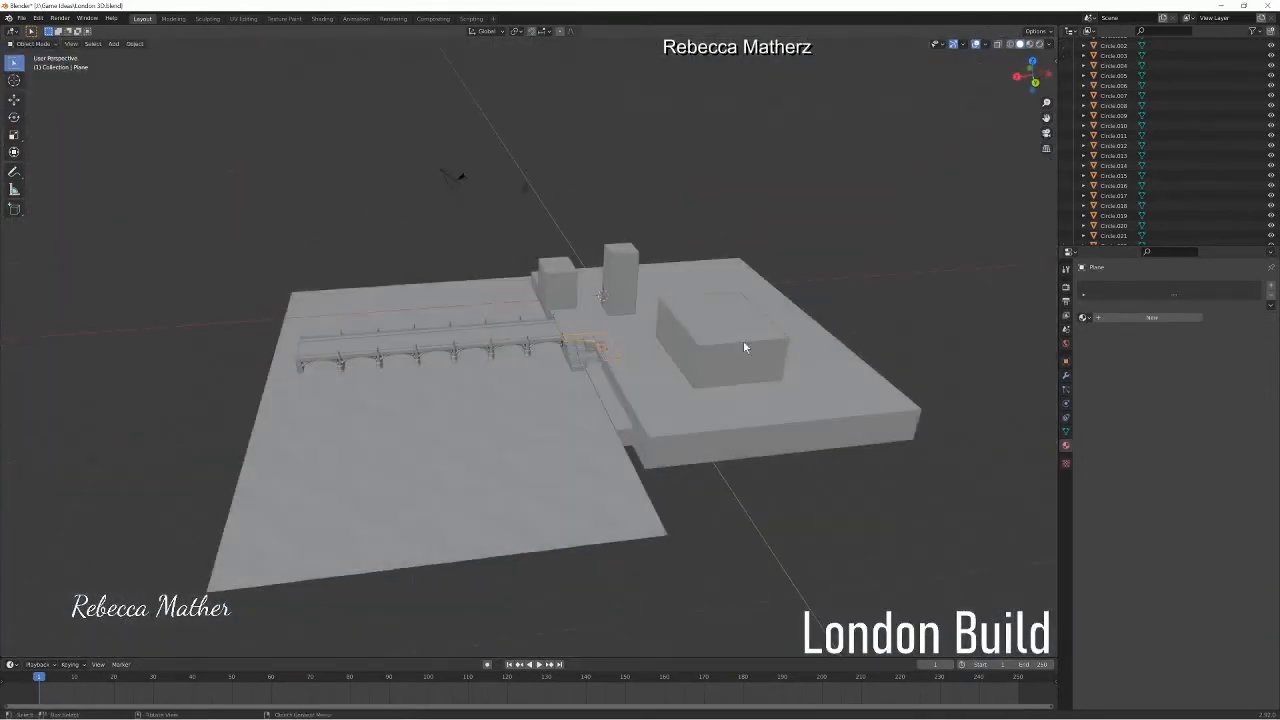
pyautogui.hotkey('shift', 'd')
pyautogui.click(247, 402)
pyautogui.press('s')
pyautogui.click(302, 437)
pyautogui.press('s')
pyautogui.press('z')
pyautogui.click(267, 394)
# - Position the duplicated block along Z and X at the bridge's far end as the opposite riverbank
pyautogui.press('g')
pyautogui.press('z')
pyautogui.click(309, 428)
pyautogui.press('g')
pyautogui.press('x')
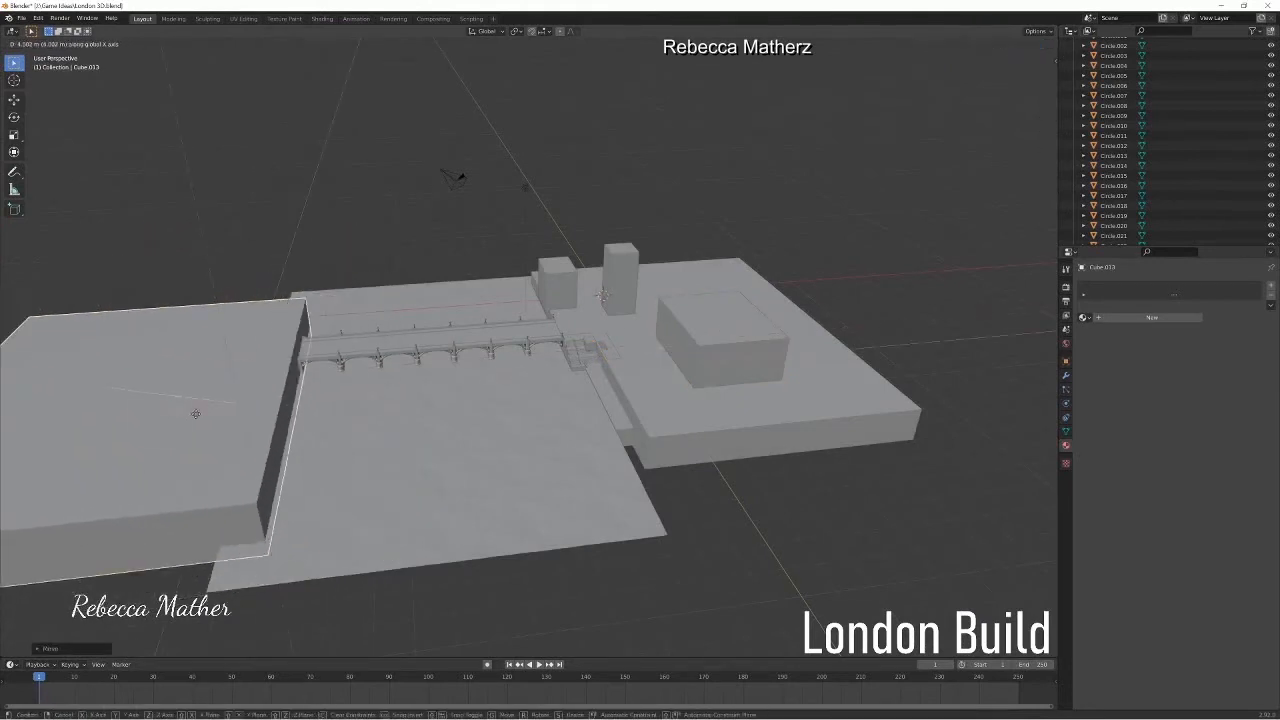
pyautogui.click(196, 414)
pyautogui.press('g')
pyautogui.press('z')
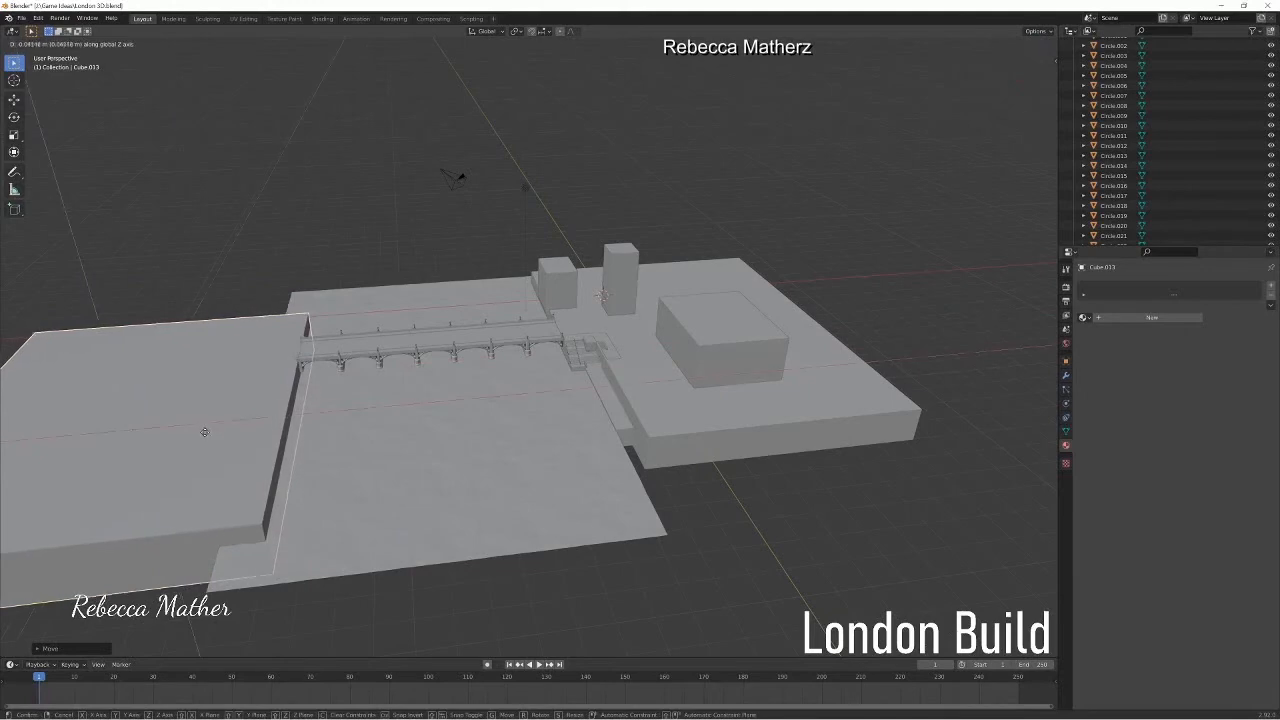
pyautogui.click(204, 432)
# - Move the opposite riverbank block farther away from the bridge along X
pyautogui.moveTo(204, 432); pyautogui.dragTo(818, 328, button='middle')
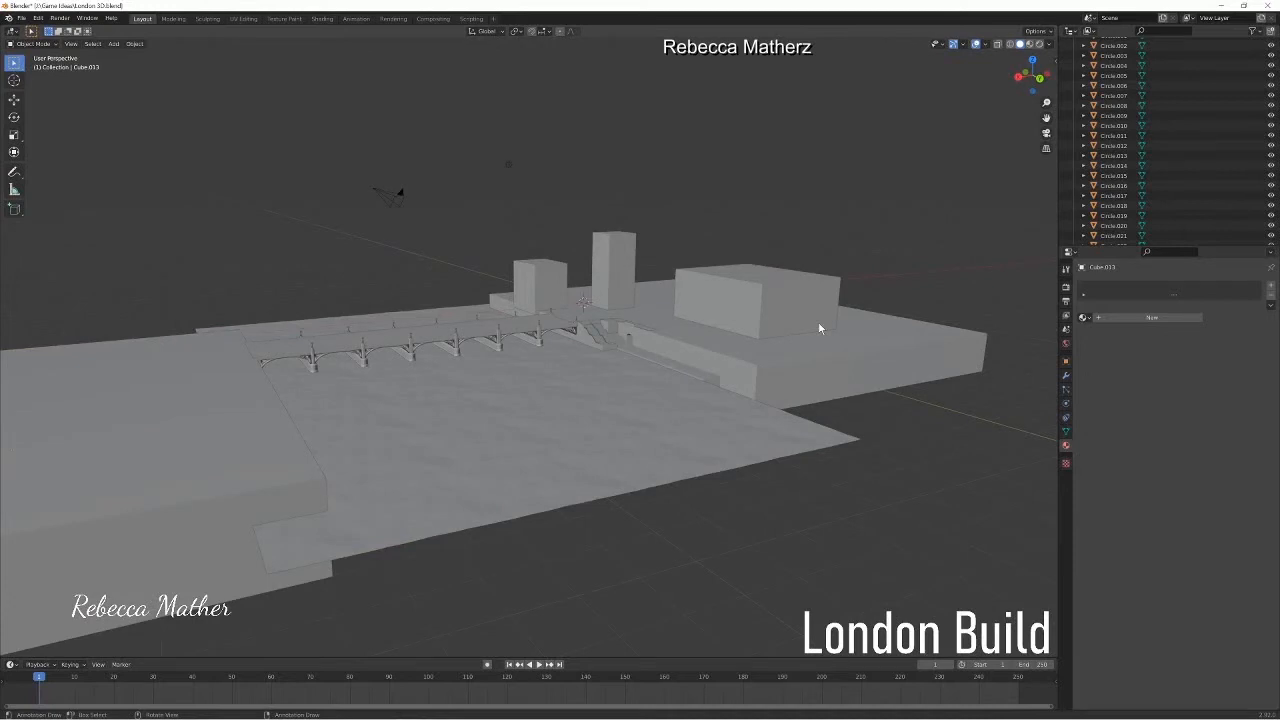
pyautogui.moveTo(818, 328); pyautogui.dragTo(399, 455, button='middle')
pyautogui.press('g')
pyautogui.press('x')
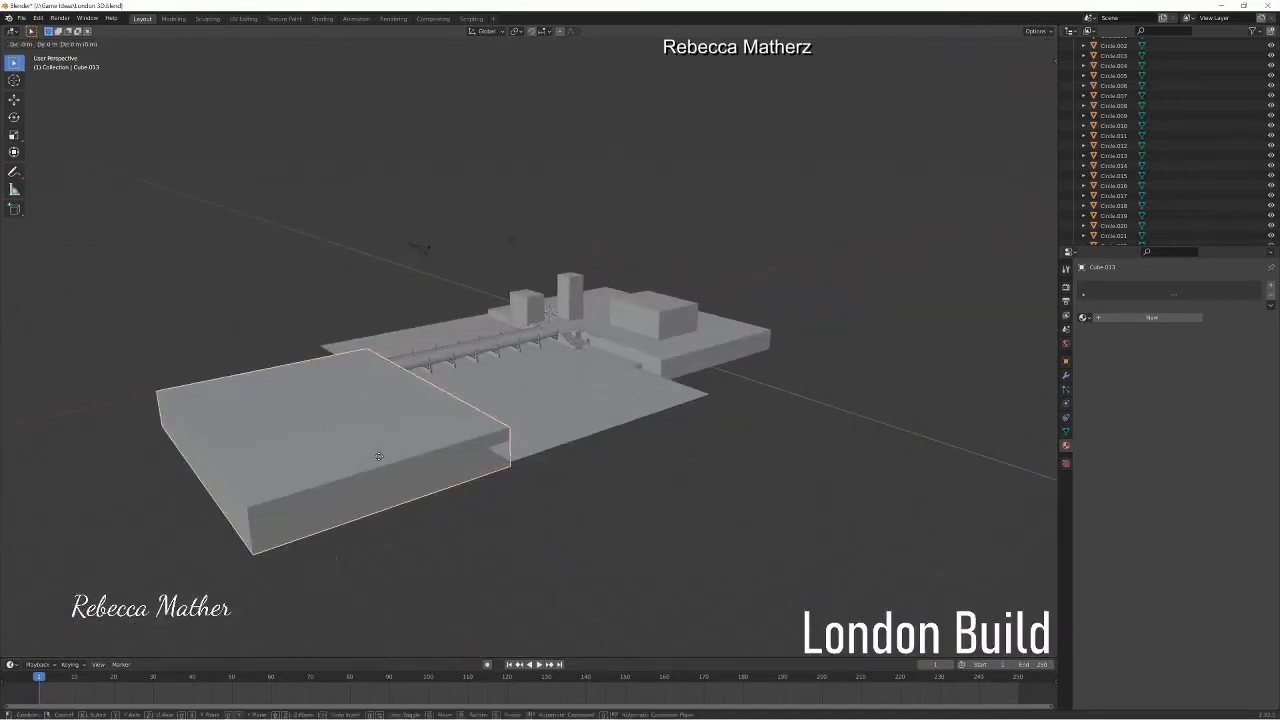
pyautogui.click(293, 468)
# - Select the bridge with its lamps, leaving out the river, then scale them and move them along X
pyautogui.scroll(6, 400, 340)
pyautogui.click(408, 323)
pyautogui.moveTo(408, 323); pyautogui.dragTo(578, 336, button='middle')
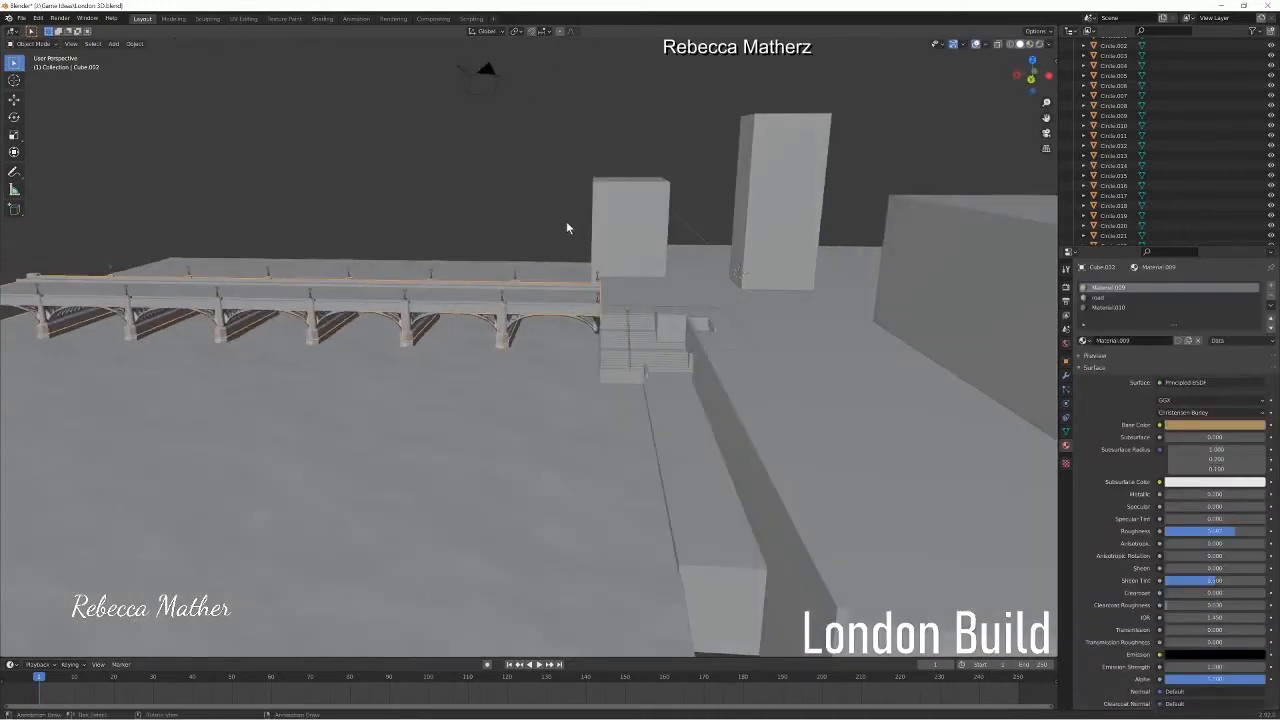
pyautogui.moveTo(564, 205); pyautogui.dragTo(1, 391)
pyautogui.moveTo(215, 370)
pyautogui.mouseDown(button='middle')
pyautogui.moveTo(237, 298)
pyautogui.moveTo(274, 306)
pyautogui.moveTo(295, 335)
pyautogui.mouseUp(button='middle')
pyautogui.hotkey('shift', 'z')
pyautogui.moveTo(307, 255); pyautogui.dragTo(462, 307, button='middle')
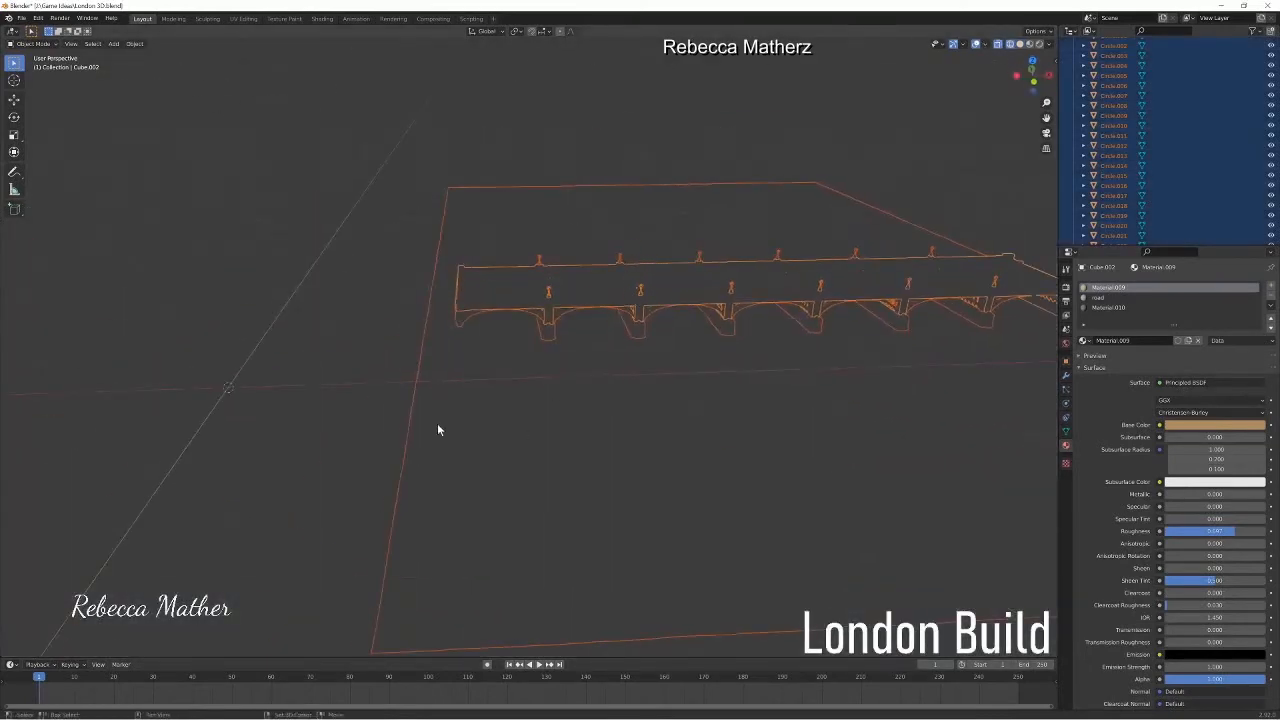
pyautogui.click(1022, 45)
pyautogui.keyDown('shift'); pyautogui.click(563, 526); pyautogui.keyUp('shift')
pyautogui.keyDown('shift'); pyautogui.click(563, 526); pyautogui.keyUp('shift')
pyautogui.keyDown('shift'); pyautogui.moveTo(848, 338); pyautogui.dragTo(702, 328, button='middle'); pyautogui.keyUp('shift')
pyautogui.press('s')
pyautogui.moveTo(575, 275); pyautogui.dragTo(577, 274, button='middle')
pyautogui.click(572, 276)
pyautogui.press('g')
pyautogui.press('x')
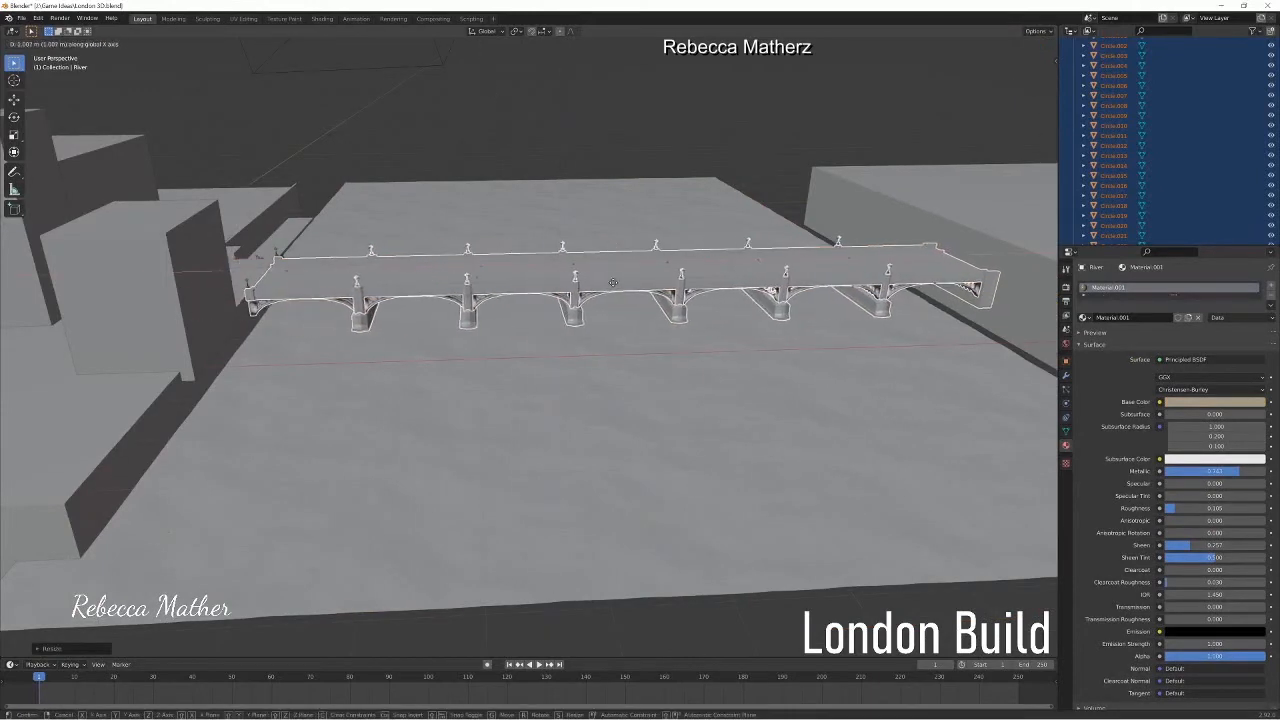
pyautogui.click(615, 283)
# - Move the opposite riverbank block along X to meet the end of the bridge
pyautogui.moveTo(826, 366); pyautogui.dragTo(470, 330, button='middle')
pyautogui.scroll(4, 436, 230)
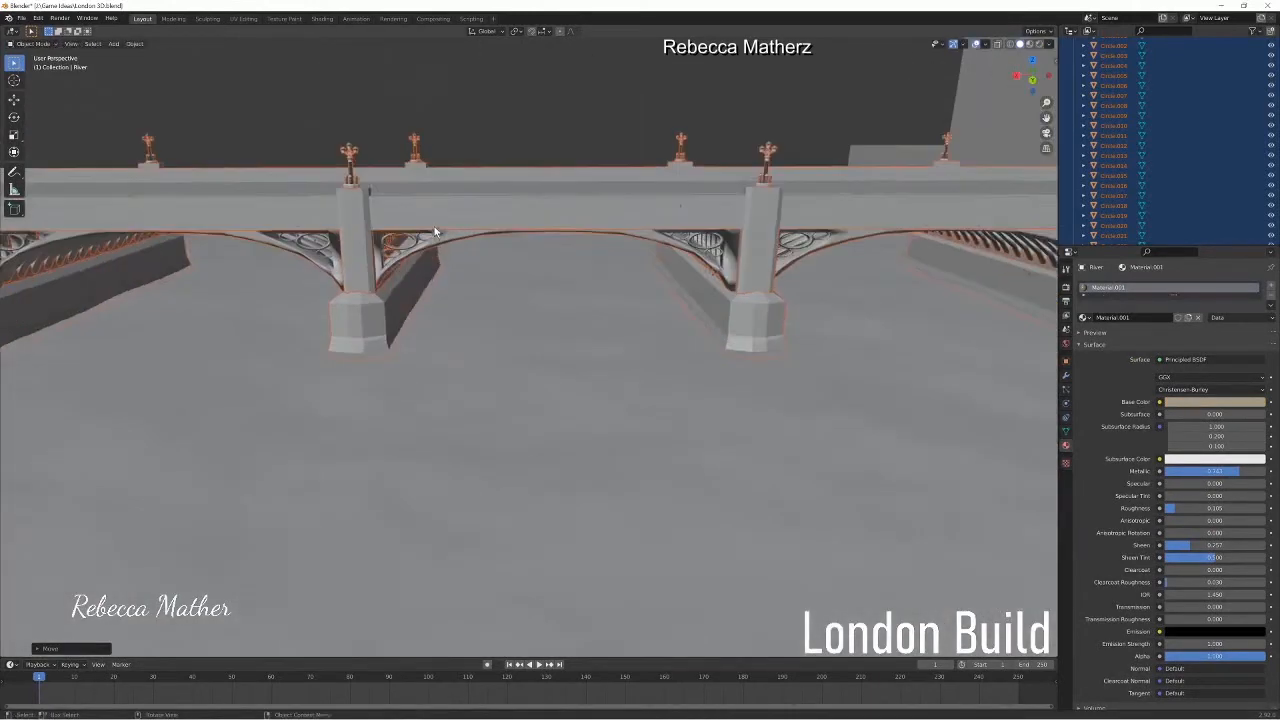
pyautogui.keyDown('shift'); pyautogui.moveTo(436, 230); pyautogui.dragTo(626, 280, button='middle'); pyautogui.keyUp('shift')
pyautogui.scroll(3, 626, 280)
pyautogui.scroll(-8, 626, 280)
pyautogui.keyDown('shift'); pyautogui.moveTo(520, 325); pyautogui.dragTo(790, 330, button='middle'); pyautogui.keyUp('shift')
pyautogui.click(223, 362)
pyautogui.press('g')
pyautogui.press('x')
pyautogui.click(411, 391)
pyautogui.click(414, 393)
# - Save the scene file
pyautogui.scroll(-8, 613, 513)
pyautogui.moveTo(613, 513); pyautogui.dragTo(704, 412, button='middle')
pyautogui.scroll(6, 704, 412)
pyautogui.keyDown('shift'); pyautogui.moveTo(704, 412); pyautogui.dragTo(338, 316, button='middle'); pyautogui.keyUp('shift')
pyautogui.moveTo(486, 252); pyautogui.dragTo(460, 302, button='middle')
pyautogui.scroll(2, 461, 298)
pyautogui.click(21, 18)
pyautogui.click(35, 84)
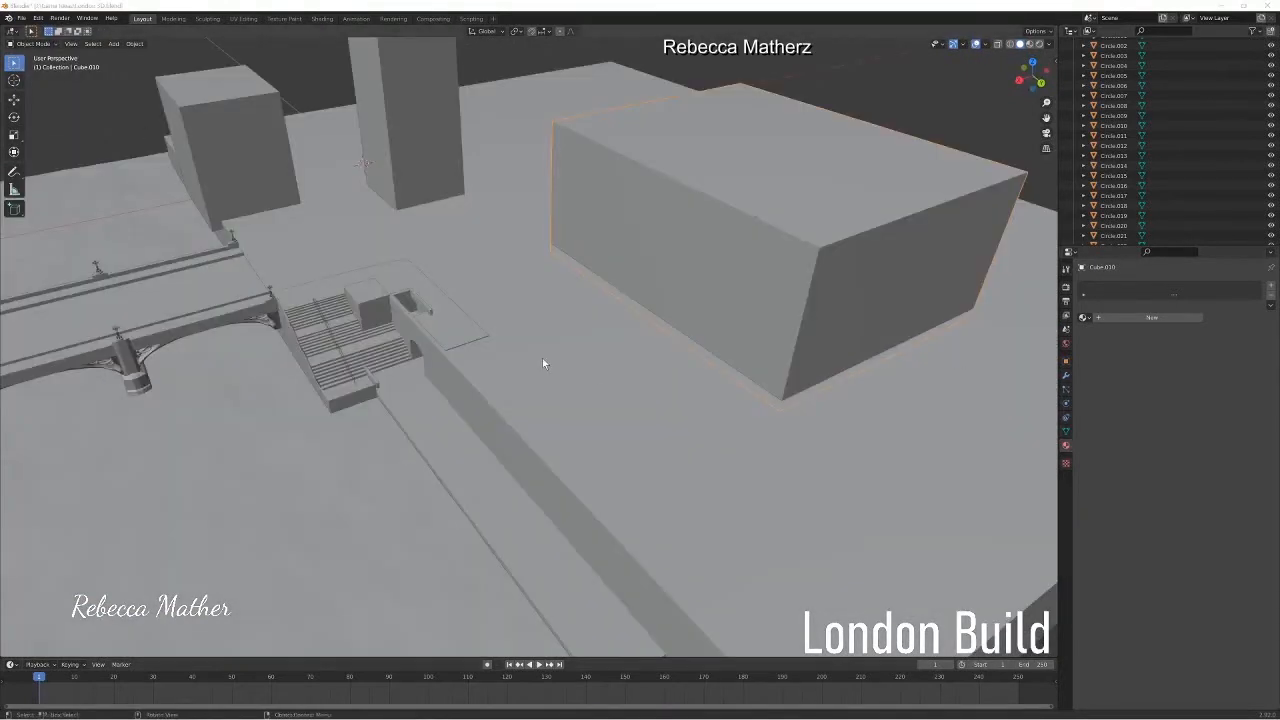
# - Edit the pavement slab again and extrude its end faces along Y beside the embankment wall
pyautogui.moveTo(542, 358); pyautogui.dragTo(520, 420, button='middle')
pyautogui.press('Tab')
pyautogui.scroll(7, 400, 310)
pyautogui.keyDown('shift'); pyautogui.moveTo(399, 315); pyautogui.dragTo(402, 200, button='middle'); pyautogui.keyUp('shift')
pyautogui.click(340, 140)
pyautogui.keyDown('shift'); pyautogui.click(396, 141); pyautogui.keyUp('shift')
pyautogui.keyDown('shift'); pyautogui.click(448, 136); pyautogui.keyUp('shift')
pyautogui.keyDown('shift'); pyautogui.click(448, 141); pyautogui.keyUp('shift')
pyautogui.scroll(-4, 410, 180)
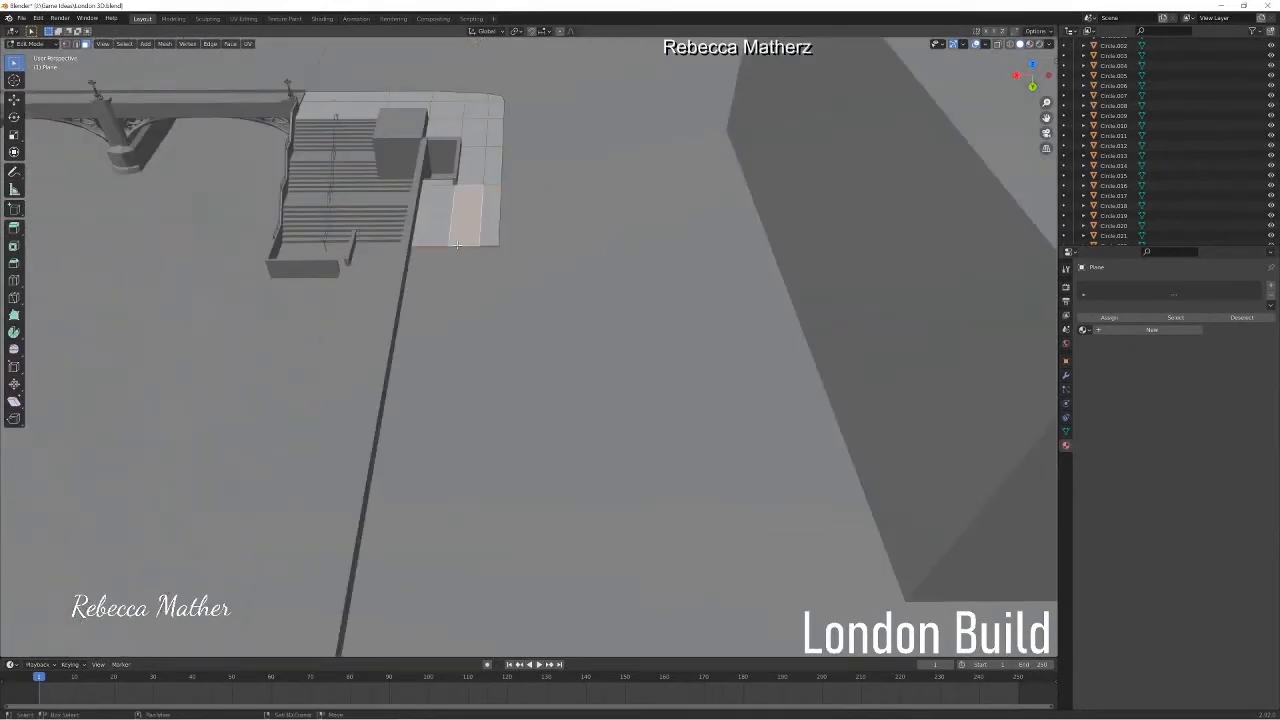
pyautogui.press('e')
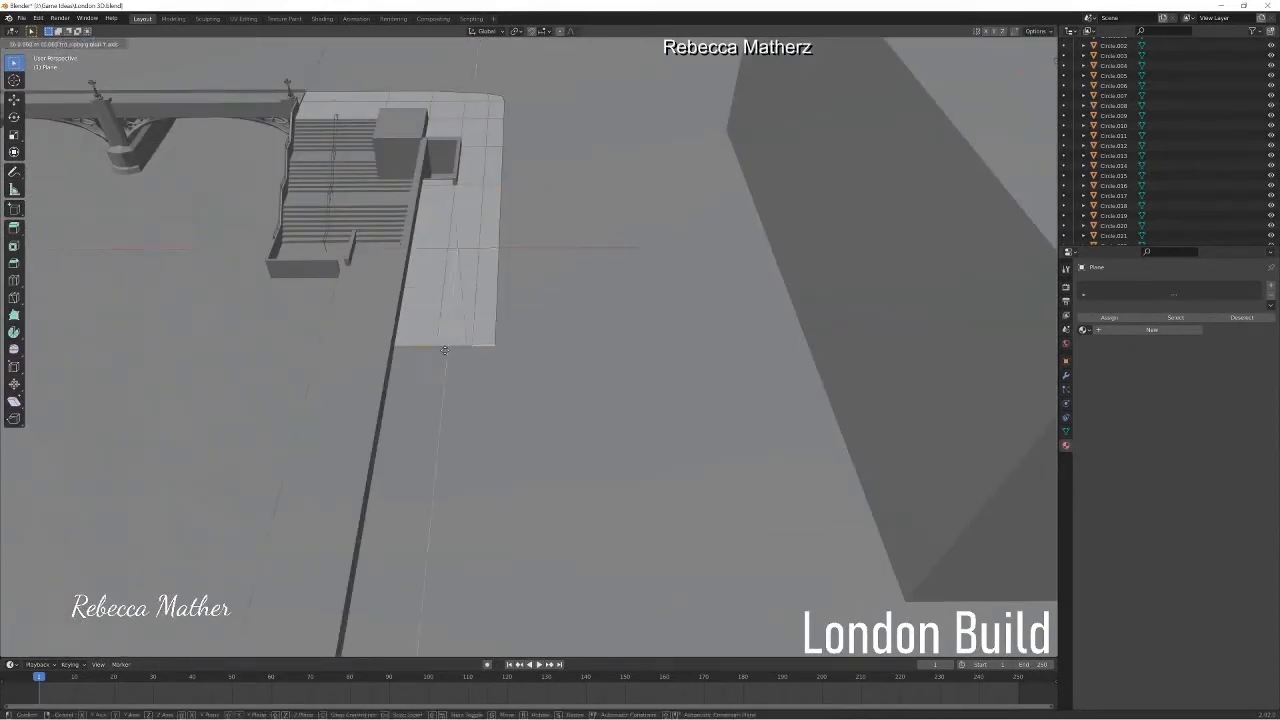
pyautogui.click(431, 487)
# - Scale the extended slab end along X and align it with the embankment wall
pyautogui.press('s')
pyautogui.press('x')
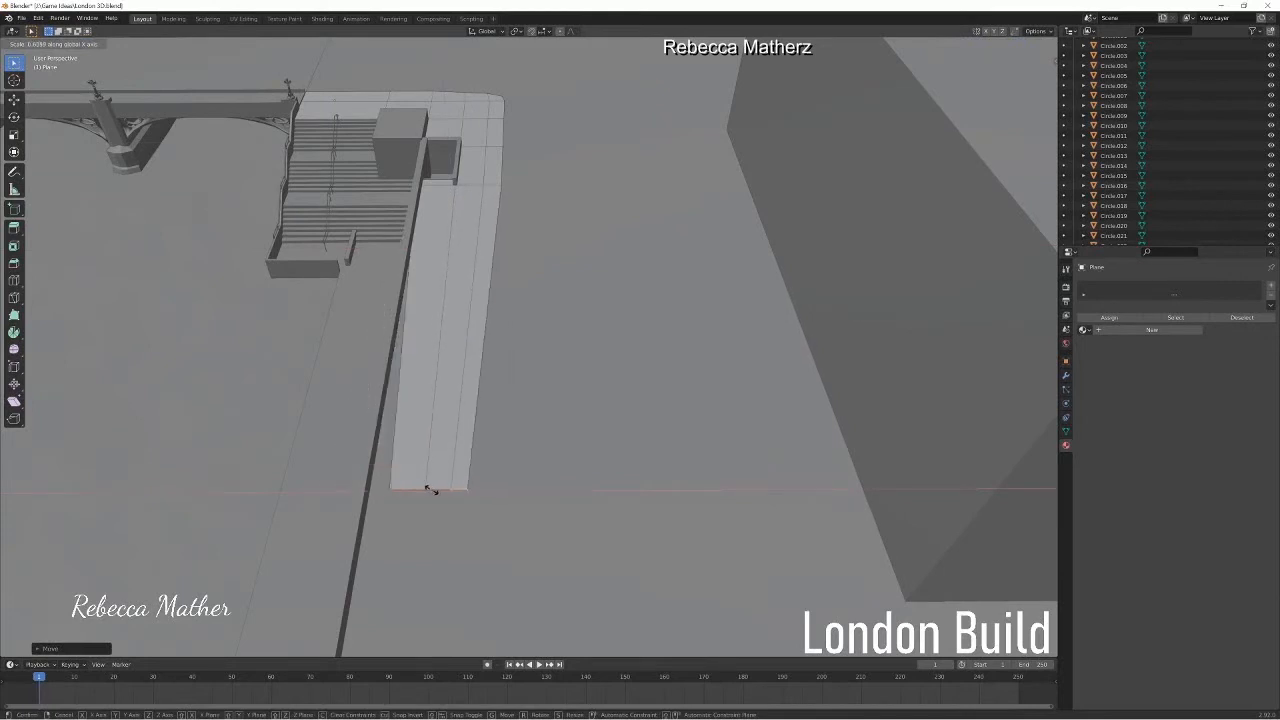
pyautogui.click(411, 487)
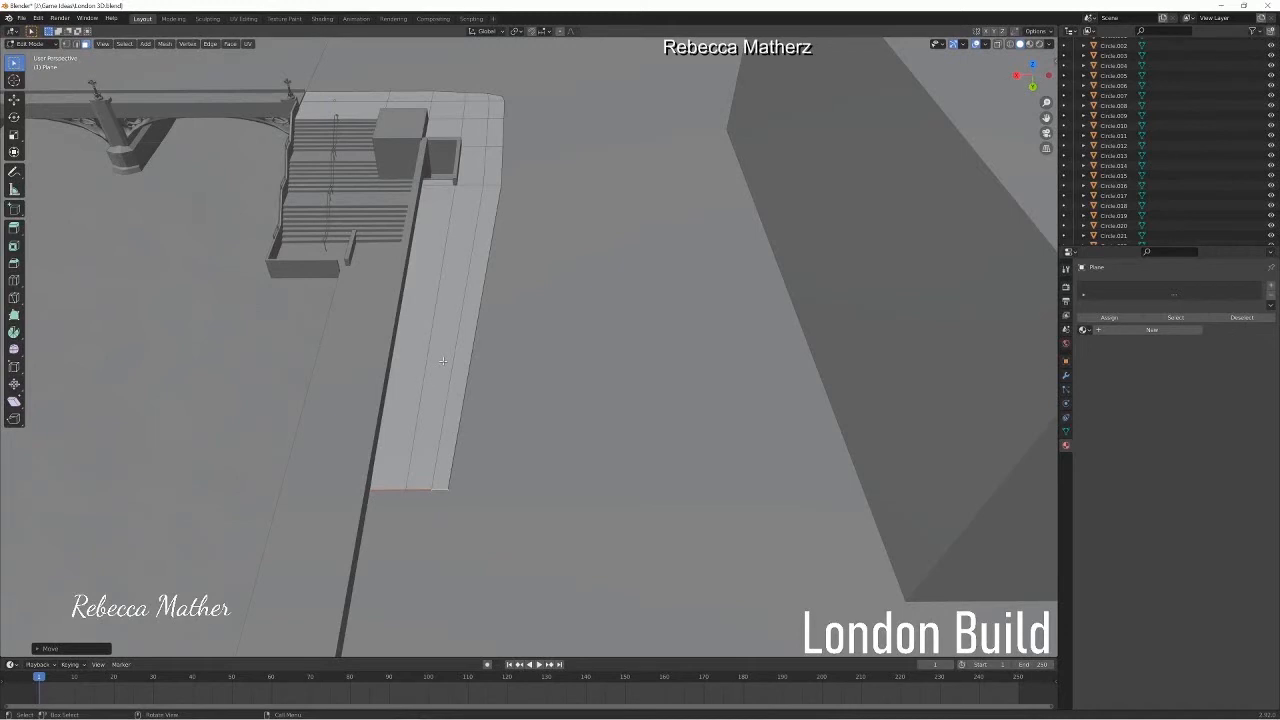
# - Extrude the pavement slab's end further along Y beside the embankment wall, align it with the wall and leave mesh editing
pyautogui.moveTo(475, 464); pyautogui.dragTo(434, 368, button='middle')
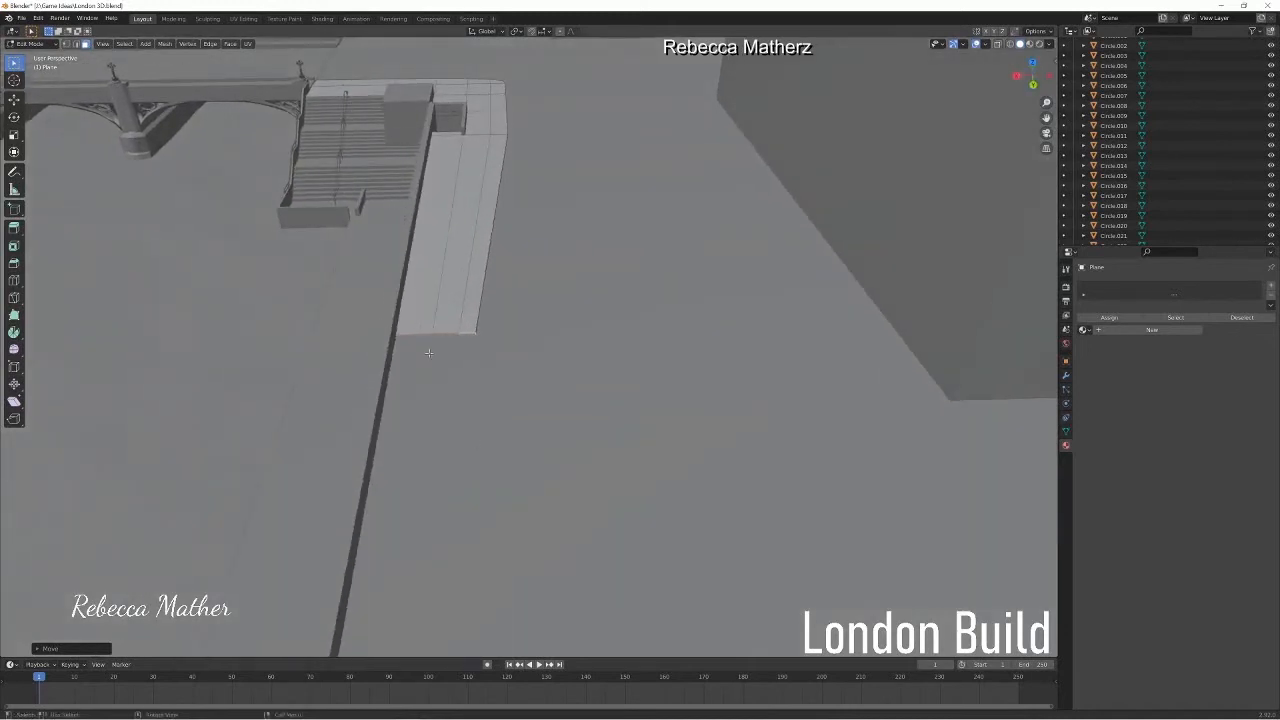
pyautogui.click(421, 335)
pyautogui.press('e')
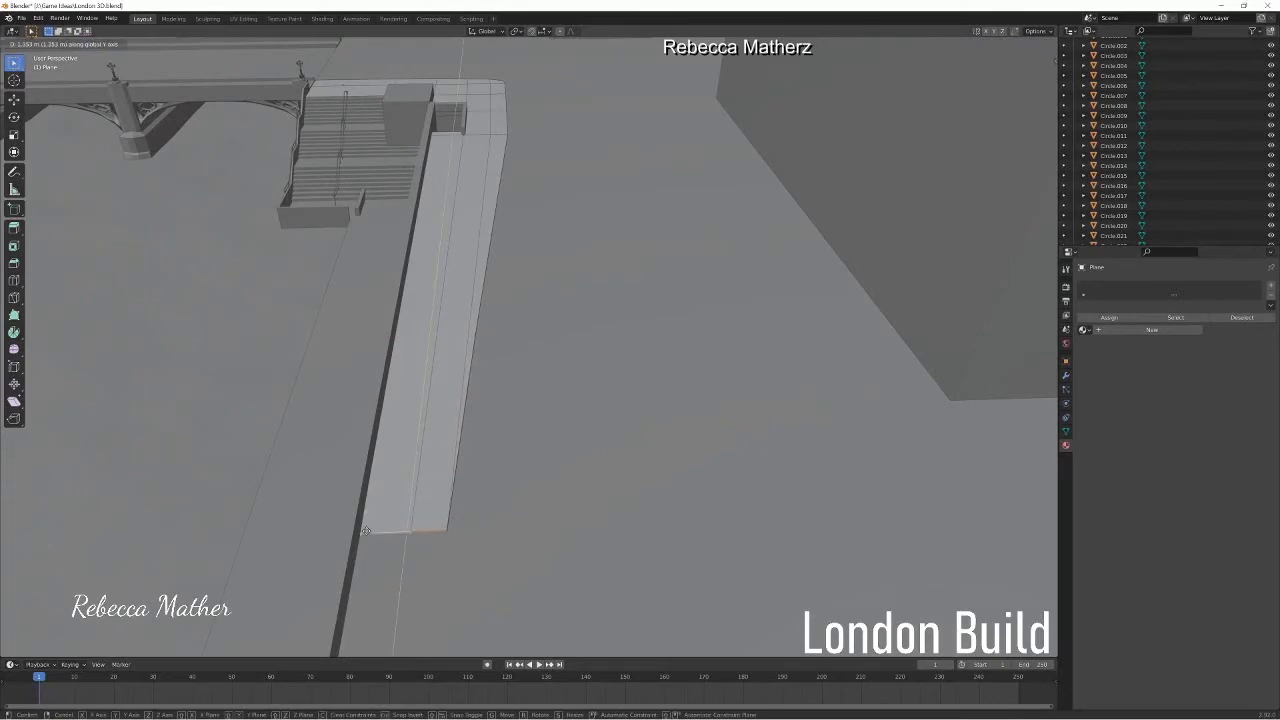
pyautogui.click(385, 533)
pyautogui.press('g')
pyautogui.click(371, 534)
pyautogui.moveTo(556, 356); pyautogui.dragTo(398, 150, button='middle')
pyautogui.press('Tab')
# - Add a cube, move it toward the top of the embankment stairs and scale it down into a small block
pyautogui.click(114, 44)
pyautogui.moveTo(125, 55)
pyautogui.click(206, 65)
pyautogui.press('g')
pyautogui.click(560, 198)
pyautogui.press('s')
pyautogui.click(560, 137)
pyautogui.press('s')
pyautogui.click(515, 137)
# - Place the small block beside the large block at the top of the stairs and rescale it
pyautogui.press('g')
pyautogui.moveTo(515, 145); pyautogui.dragTo(300, 290, button='middle')
pyautogui.click(490, 253)
pyautogui.press('g')
pyautogui.click(523, 220)
pyautogui.press('s')
pyautogui.click(520, 243)
# - Refine the small block's size and position, shifting it along X at the head of the stairs
pyautogui.press('g')
pyautogui.click(604, 236)
pyautogui.press('g')
pyautogui.click(605, 236)
pyautogui.press('s')
pyautogui.click(606, 242)
pyautogui.press('g')
pyautogui.click(597, 240)
pyautogui.scroll(4, 437, 358)
pyautogui.keyDown('shift'); pyautogui.moveTo(720, 166); pyautogui.dragTo(525, 300, button='middle'); pyautogui.keyUp('shift')
pyautogui.press('g')
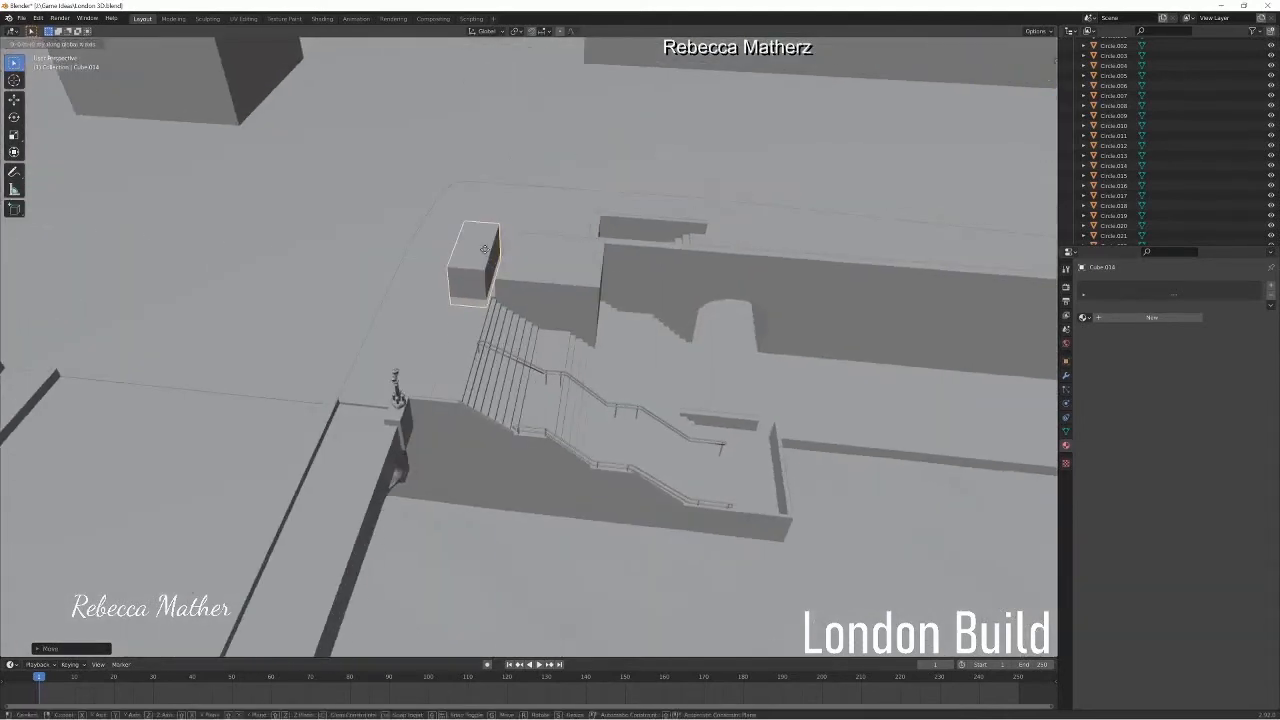
pyautogui.click(488, 250)
# - Move the large block beside the stairs along Z
pyautogui.click(594, 287)
pyautogui.scroll(-2, 576, 270)
pyautogui.press('g')
pyautogui.press('z')
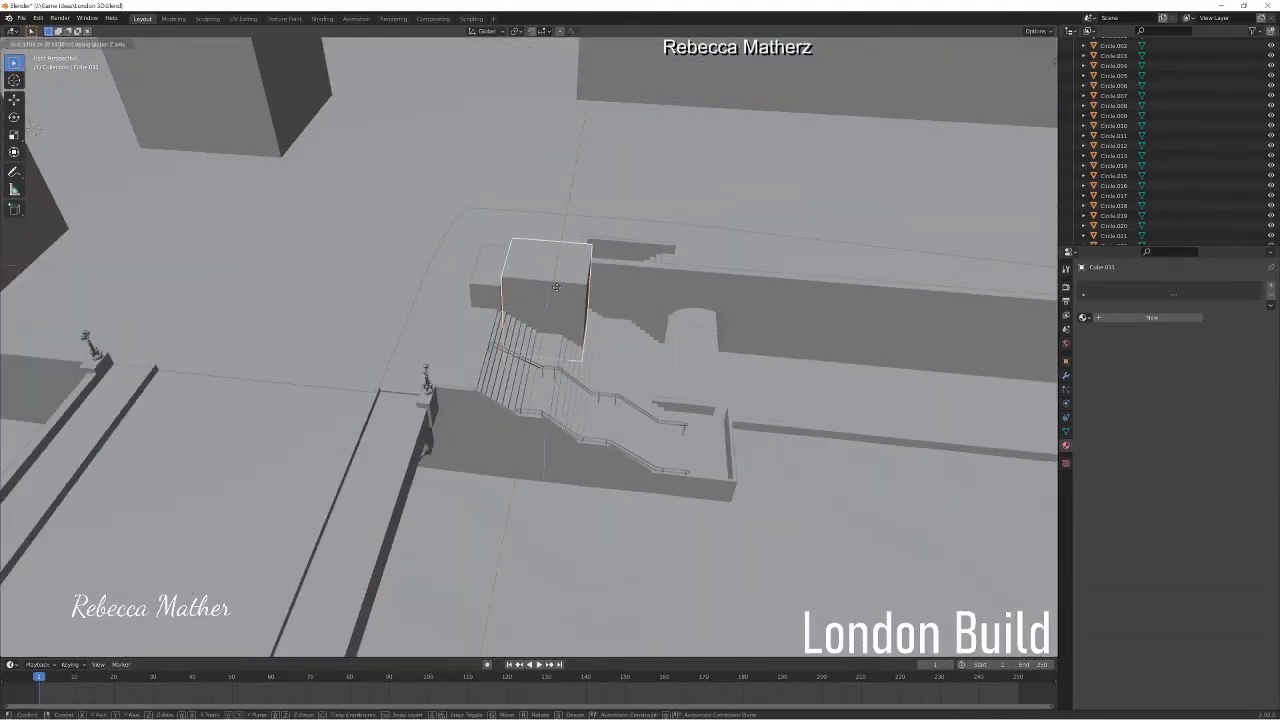
pyautogui.click(554, 291)
# - Adjust the small block next to the large one by moving it along X
pyautogui.moveTo(554, 293); pyautogui.dragTo(588, 320, button='middle')
pyautogui.click(562, 269)
pyautogui.press('g')
pyautogui.press('x')
pyautogui.click(560, 269)
# - Edit the bridge mesh and add a loop cut on its end pillar next to the embankment stairs
pyautogui.moveTo(562, 269); pyautogui.dragTo(715, 244, button='middle')
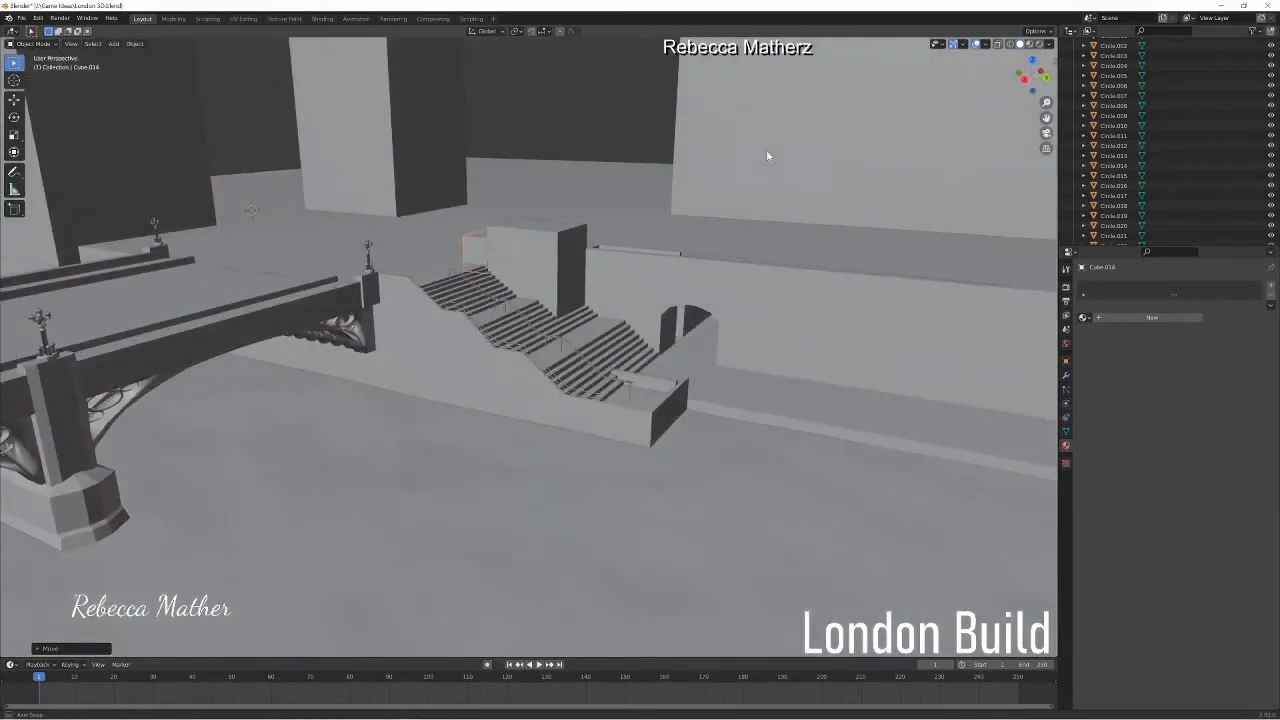
pyautogui.moveTo(766, 151); pyautogui.dragTo(477, 302, button='middle')
pyautogui.click(477, 302)
pyautogui.click(33, 44)
pyautogui.click(32, 66)
pyautogui.hotkey('ctrl', 'r')
pyautogui.click(483, 303)
pyautogui.keyDown('ctrl'); pyautogui.click(495, 334); pyautogui.keyUp('ctrl')
# - Shift the pillar selection along Z and Y, and extrude the pillar's underside down to the river
pyautogui.press('g')
pyautogui.press('z')
pyautogui.click(499, 326)
pyautogui.press('g')
pyautogui.press('y')
pyautogui.click(496, 338)
pyautogui.moveTo(496, 345); pyautogui.dragTo(479, 319, button='middle')
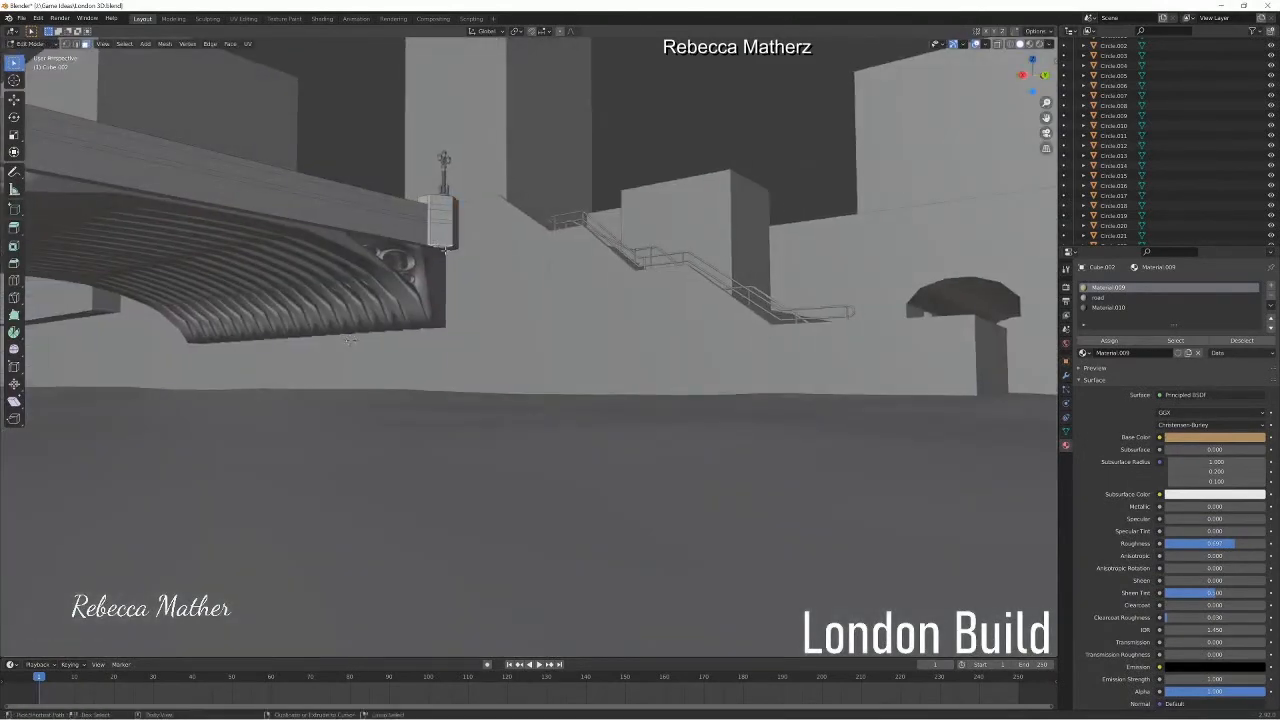
pyautogui.press('e')
pyautogui.click(342, 280)
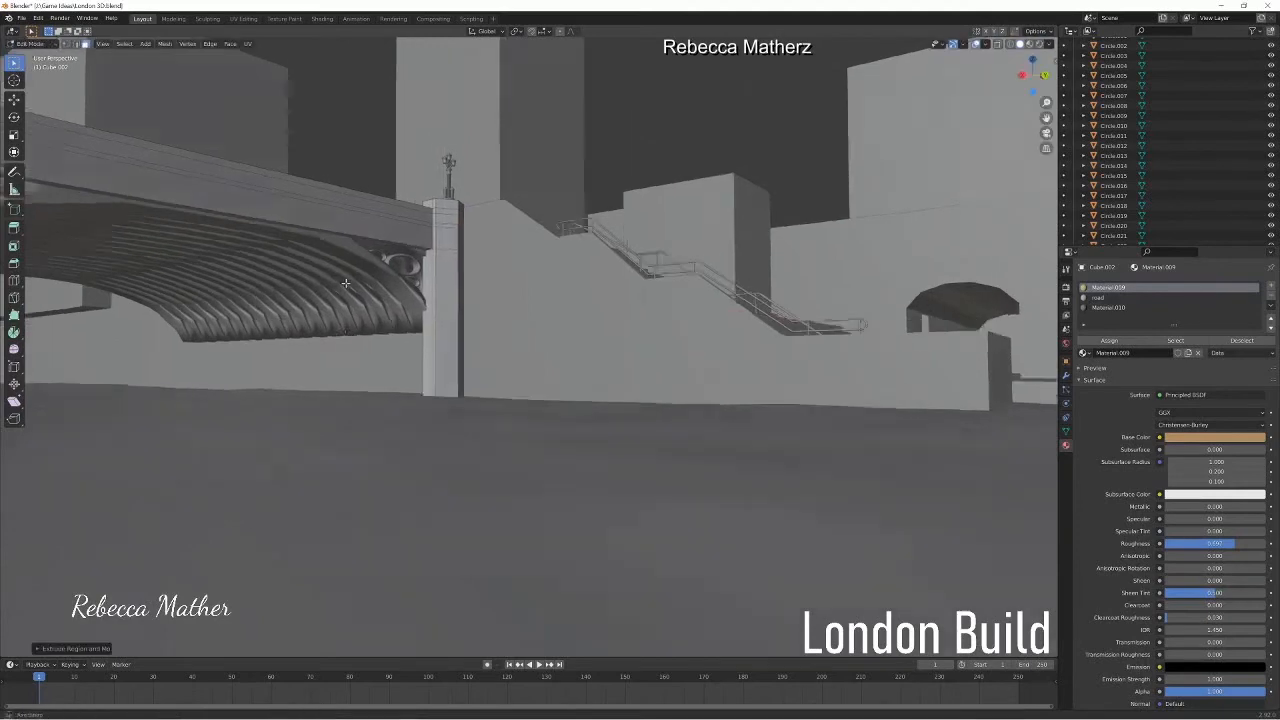
# - Scale the outer face of the end pillar on the bridge's other side along X and rotate it about Y
pyautogui.moveTo(342, 280); pyautogui.dragTo(516, 412, button='middle')
pyautogui.keyDown('shift'); pyautogui.moveTo(516, 368); pyautogui.dragTo(660, 260, button='middle'); pyautogui.keyUp('shift')
pyautogui.moveTo(600, 400)
pyautogui.mouseDown(button='middle')
pyautogui.moveTo(430, 310)
pyautogui.moveTo(610, 400)
pyautogui.mouseUp(button='middle')
pyautogui.click(553, 360)
pyautogui.press('s')
pyautogui.press('x')
pyautogui.click(553, 362)
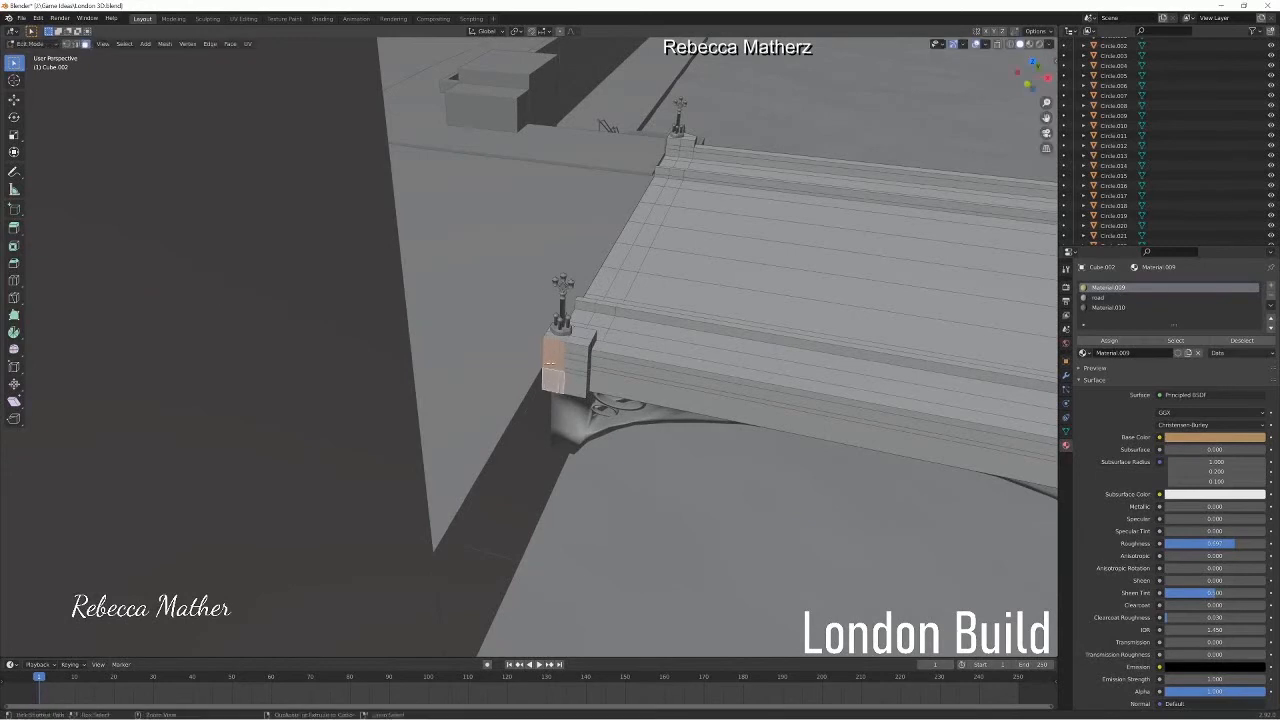
pyautogui.press('r')
pyautogui.press('y')
pyautogui.click(553, 352)
# - Extrude the underside of this second end pillar down to the river and leave mesh editing
pyautogui.moveTo(553, 352); pyautogui.dragTo(507, 168, button='middle')
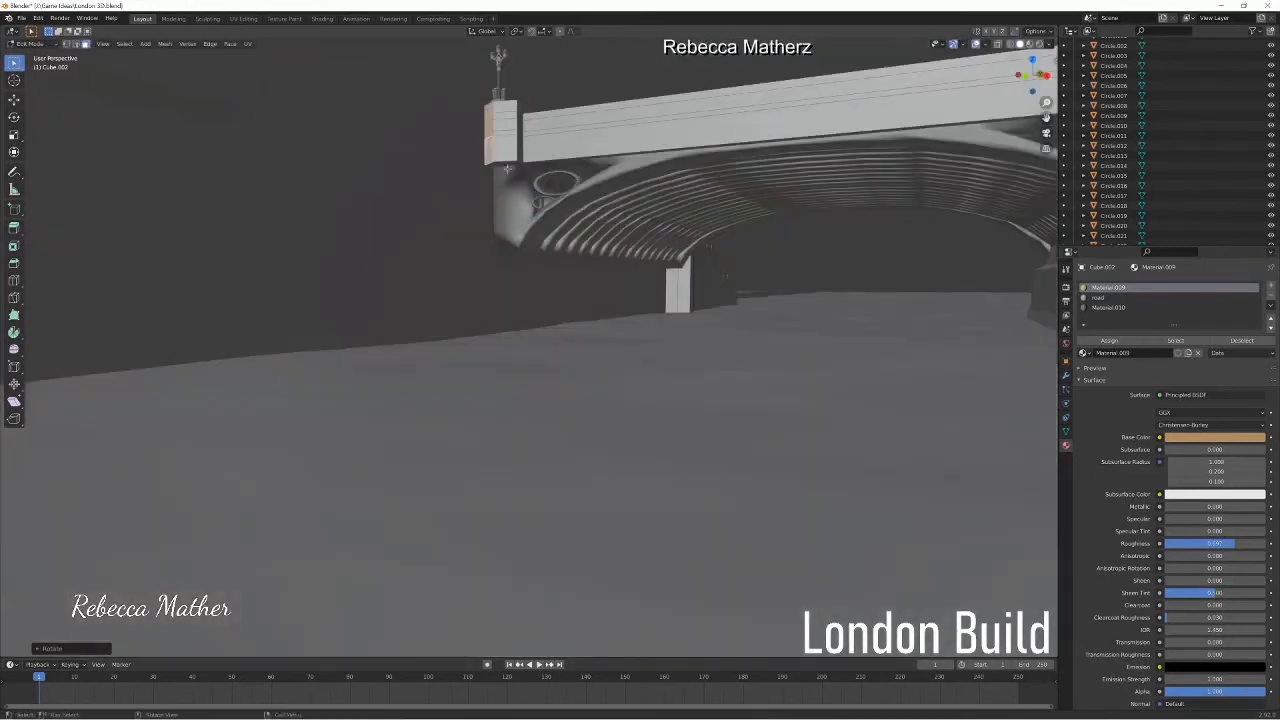
pyautogui.press('e')
pyautogui.click(497, 337)
pyautogui.moveTo(497, 337); pyautogui.dragTo(370, 430, button='middle')
pyautogui.click(35, 44)
pyautogui.click(46, 60)
# - Move the lamps on the bridge's two end pillars along Z to fit the pillar tops
pyautogui.click(763, 213)
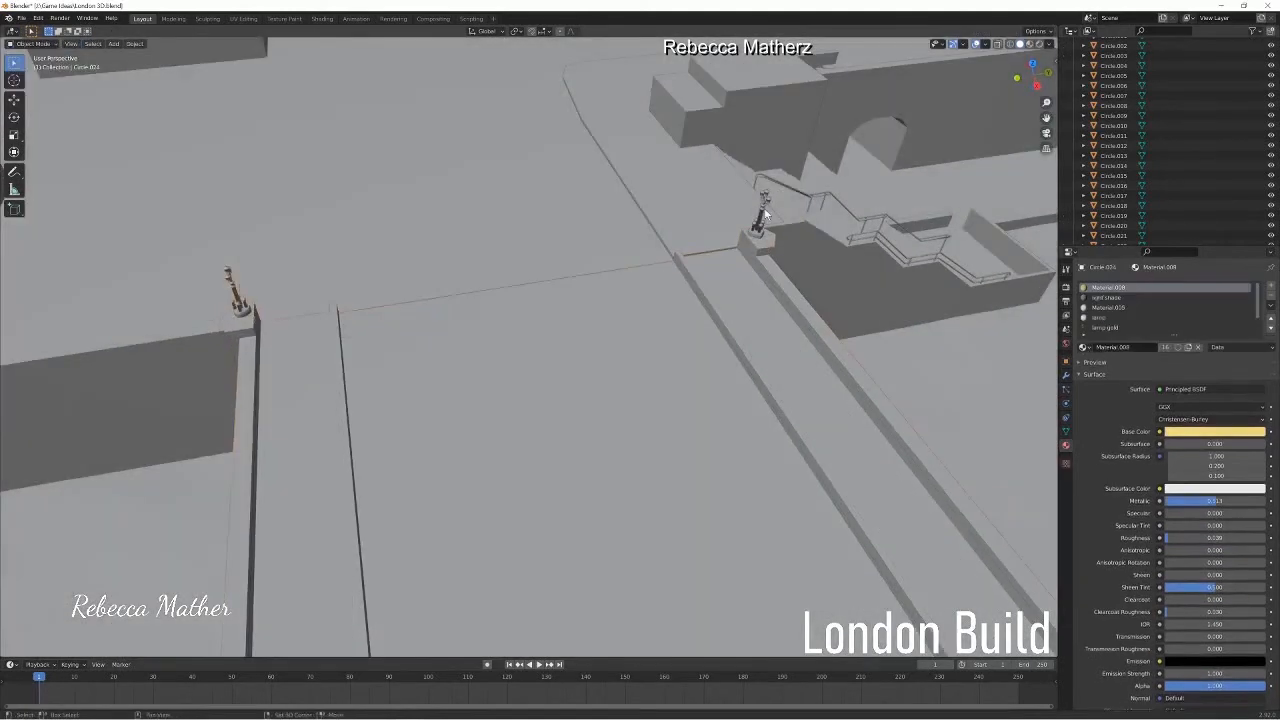
pyautogui.press('g')
pyautogui.press('z')
pyautogui.click(722, 252)
pyautogui.moveTo(722, 252); pyautogui.dragTo(810, 272, button='middle')
pyautogui.scroll(-6, 810, 272)
pyautogui.click(324, 193)
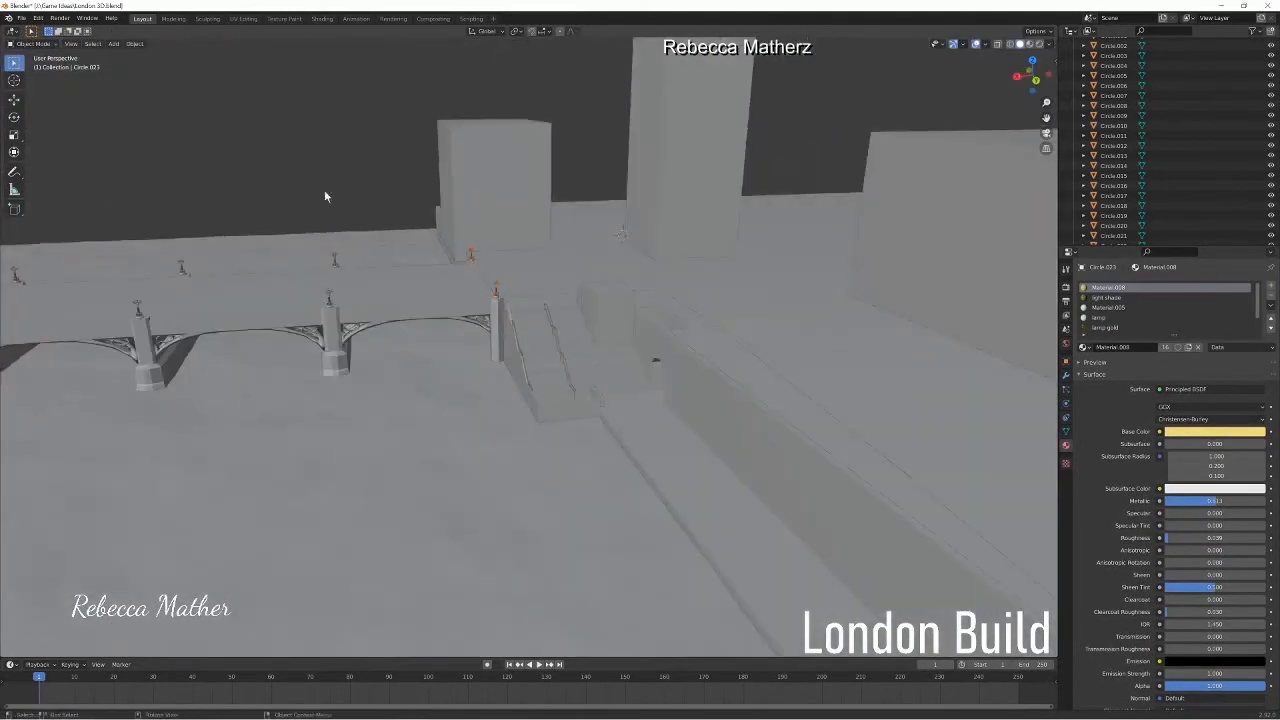
pyautogui.moveTo(324, 193); pyautogui.dragTo(420, 263, button='middle')
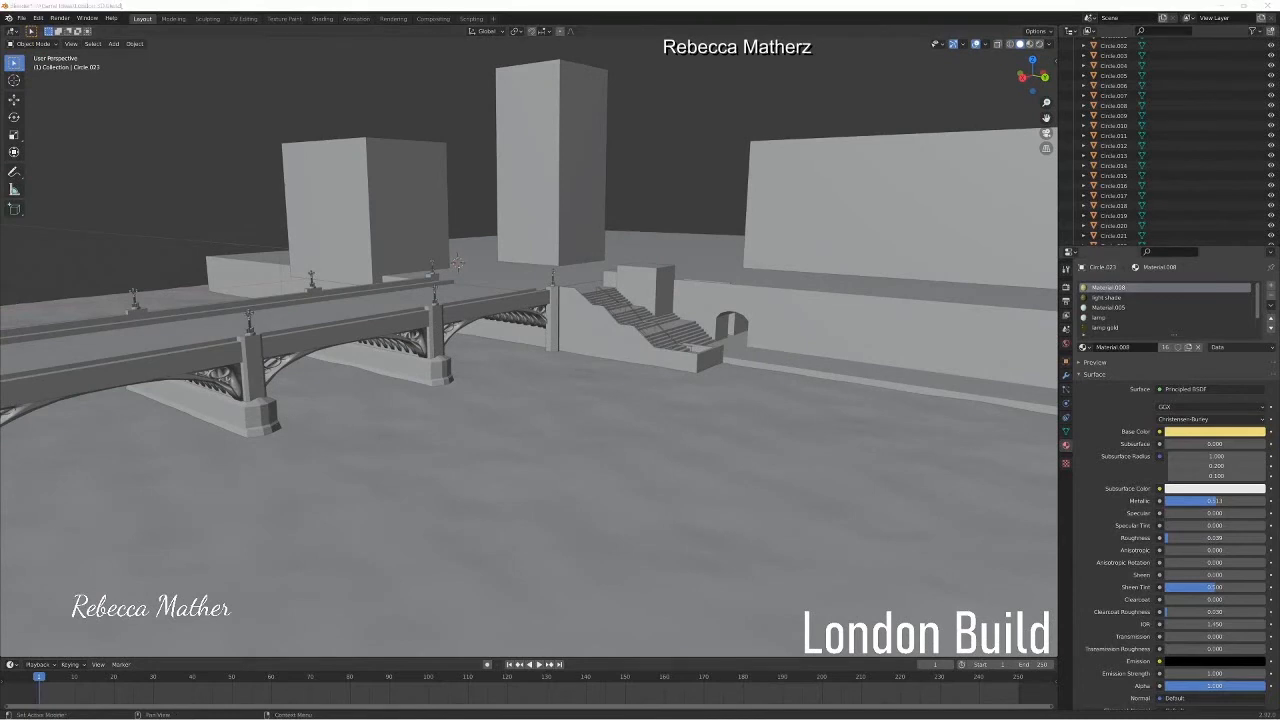
# - Select the river surface and scale it
pyautogui.click(40, 357)
pyautogui.moveTo(300, 330); pyautogui.dragTo(506, 236, button='middle')
pyautogui.scroll(-6, 531, 242)
pyautogui.click(487, 387)
pyautogui.press('s')
pyautogui.click(485, 422)
# - Duplicate the small block at the top of the stairs and rotate the copy about Z
pyautogui.moveTo(485, 422); pyautogui.dragTo(418, 126, button='middle')
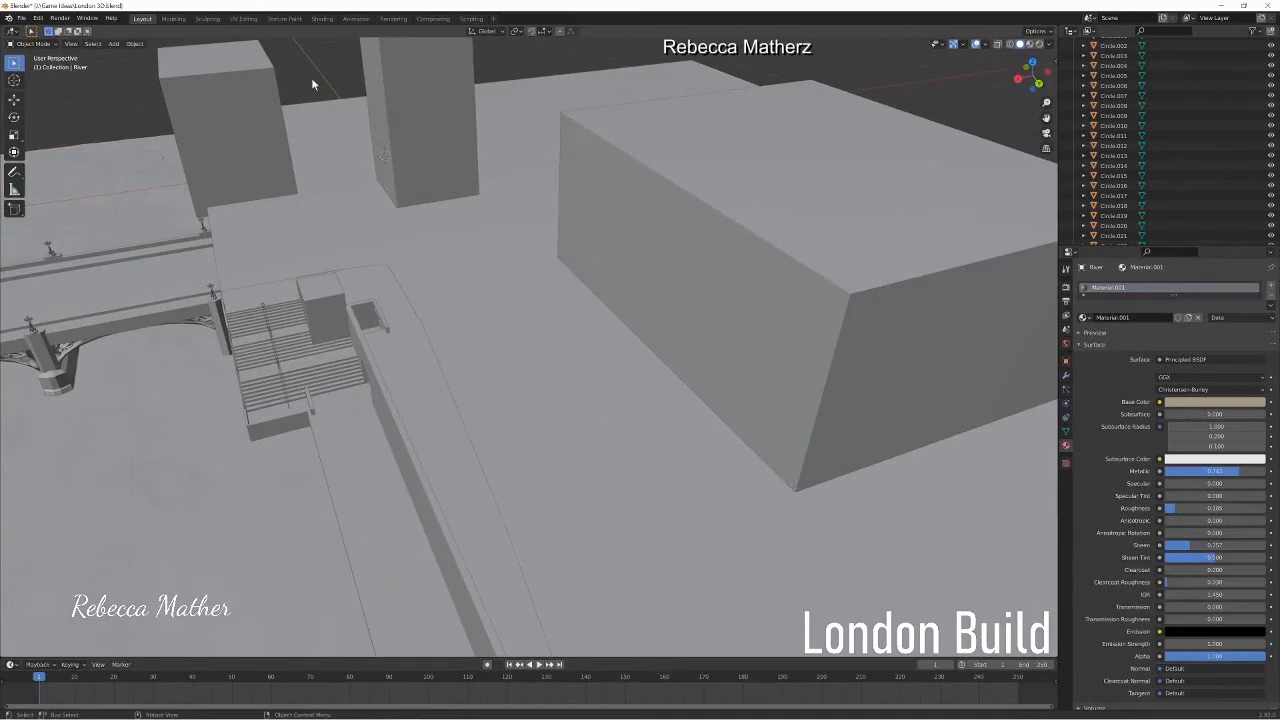
pyautogui.moveTo(306, 82); pyautogui.dragTo(378, 44, button='middle')
pyautogui.click(451, 328)
pyautogui.hotkey('shift', 'd')
pyautogui.click(418, 364)
pyautogui.press('r')
pyautogui.press('z')
pyautogui.click(416, 343)
# - Scale the duplicated block and move it toward the lamp pillar at the bridge's end
pyautogui.press('s')
pyautogui.click(424, 358)
pyautogui.moveTo(424, 358)
pyautogui.mouseDown(button='middle')
pyautogui.moveTo(795, 419)
pyautogui.moveTo(778, 428)
pyautogui.moveTo(421, 358)
pyautogui.moveTo(444, 373)
pyautogui.mouseUp(button='middle')
pyautogui.press('g')
pyautogui.click(811, 428)
pyautogui.press('g')
pyautogui.click(803, 421)
# - Move the duplicated block along X and scale it along X to fit beside the lamp pillar
pyautogui.press('g')
pyautogui.press('x')
pyautogui.click(421, 358)
pyautogui.press('s')
pyautogui.press('x')
pyautogui.click(380, 400)
# - Add a plane on the ground between the stairs and the large building, scale it down and duplicate it
pyautogui.moveTo(380, 400); pyautogui.dragTo(608, 337, button='middle')
pyautogui.scroll(-4, 578, 290)
pyautogui.scroll(-2, 608, 337)
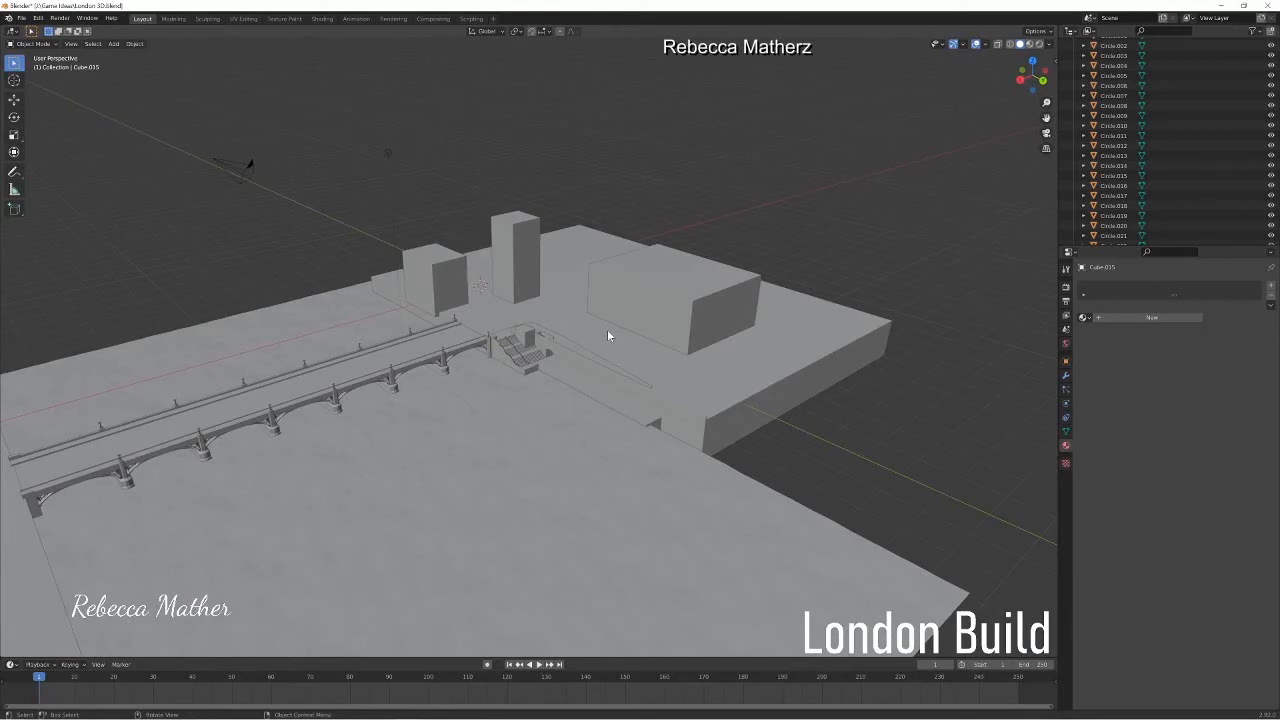
pyautogui.scroll(9, 547, 283)
pyautogui.moveTo(270, 95); pyautogui.dragTo(516, 398, button='middle')
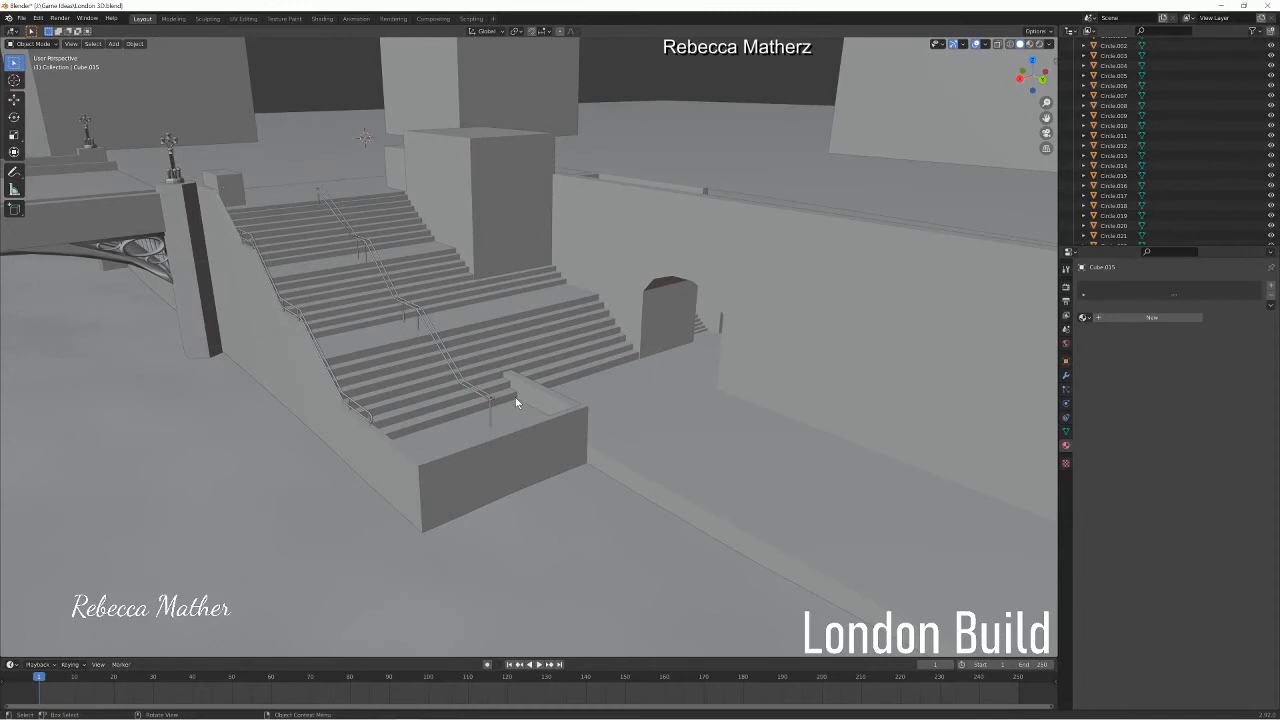
pyautogui.moveTo(515, 397); pyautogui.dragTo(690, 200, button='middle')
pyautogui.click(113, 43)
pyautogui.moveTo(125, 55)
pyautogui.click(227, 55)
pyautogui.press('g')
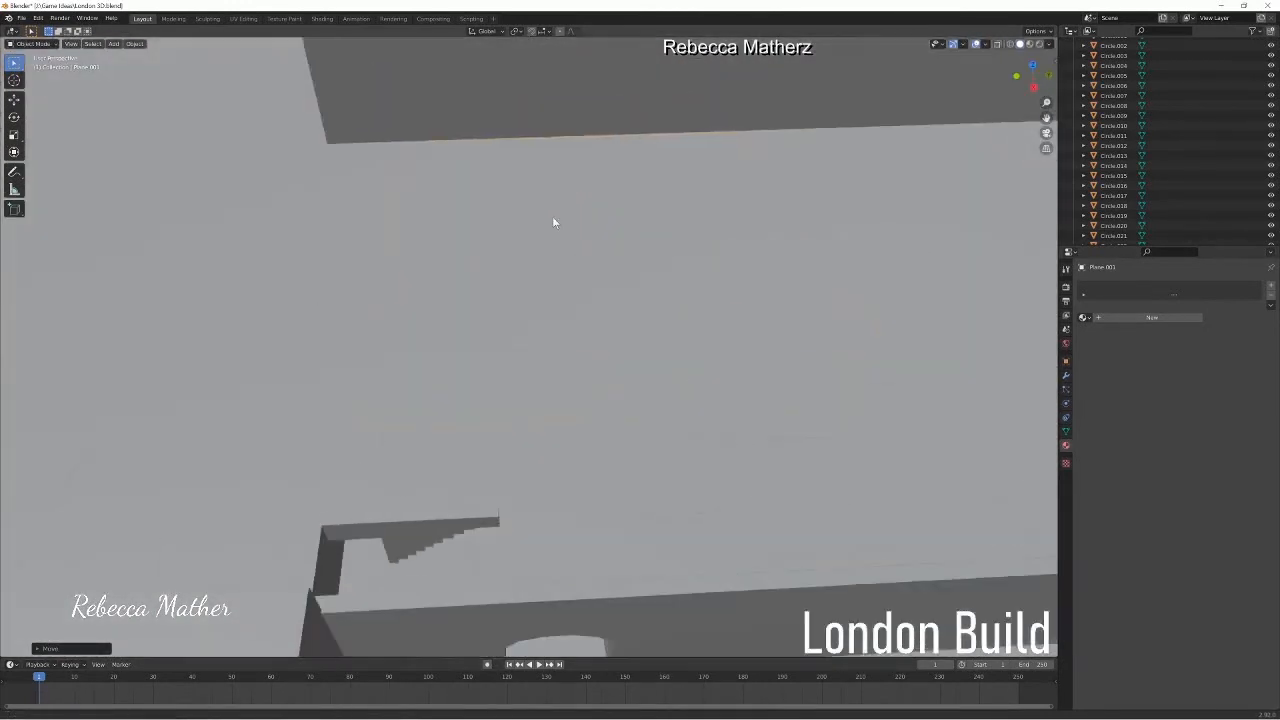
pyautogui.press('s')
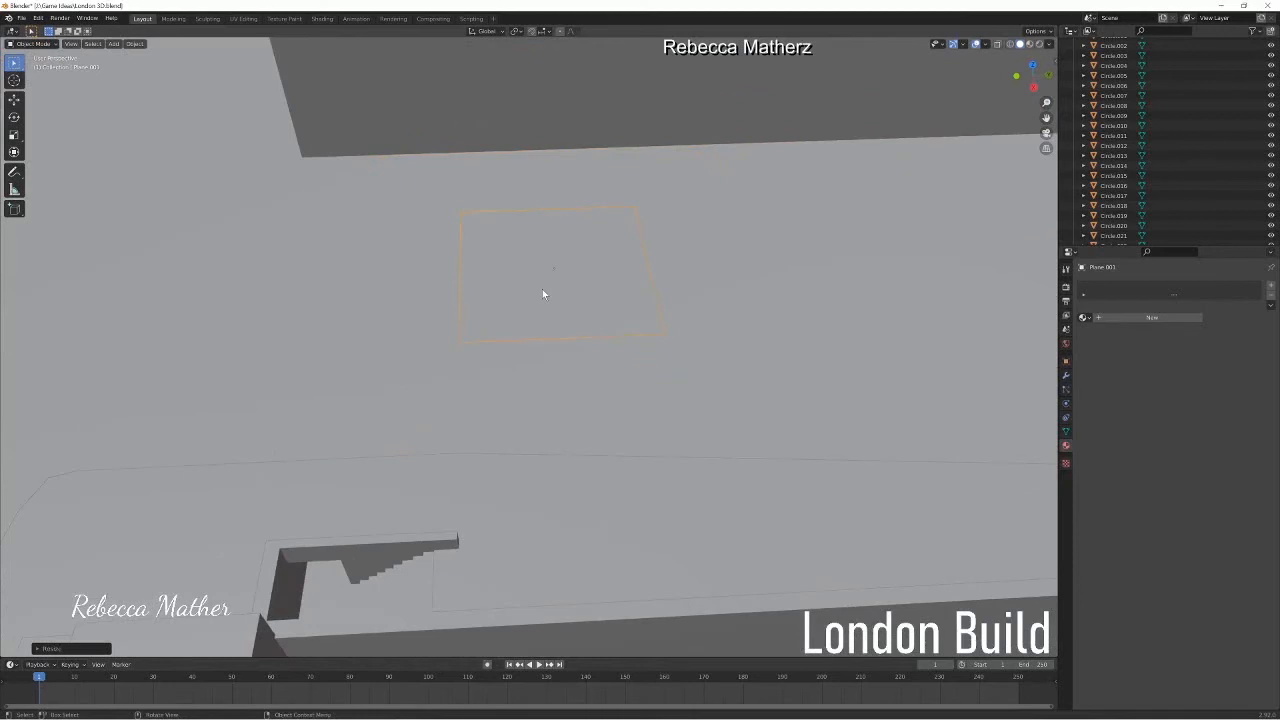
pyautogui.hotkey('shift', 'd')
# - Edit the ground plane, extrude its end edge along Y and narrow the new edge along X into a taper
pyautogui.click(33, 44)
pyautogui.click(38, 65)
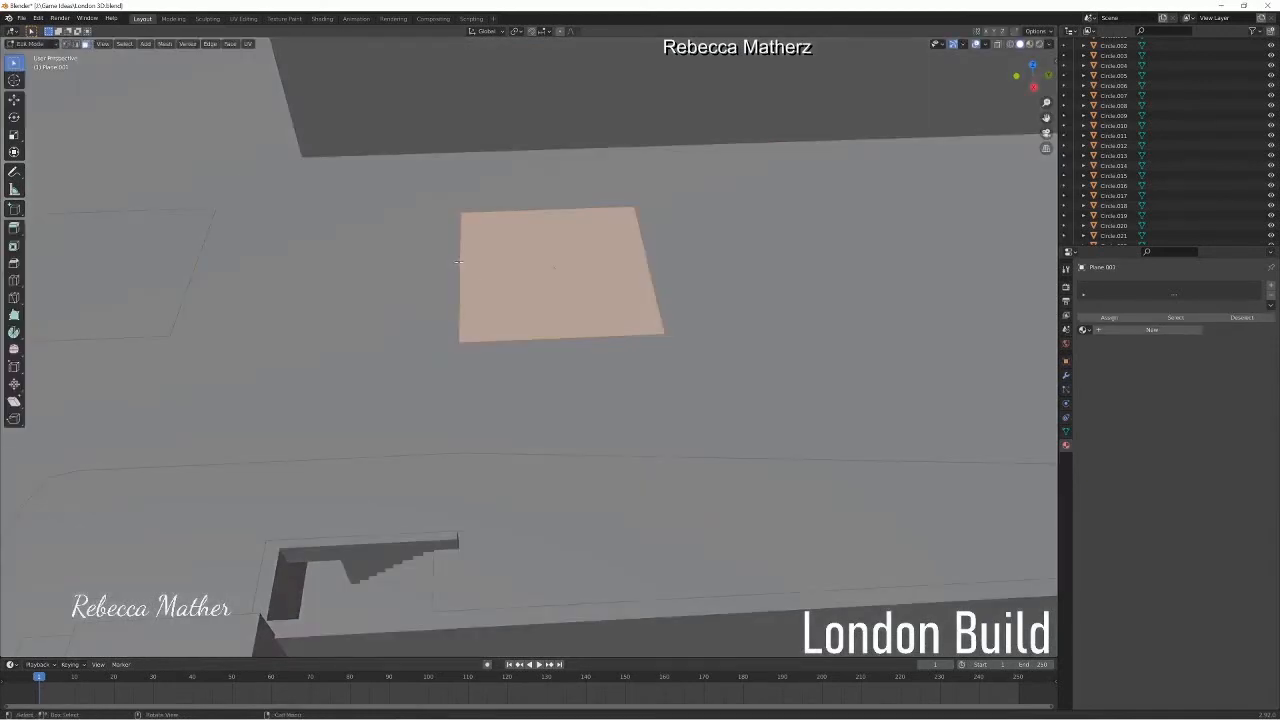
pyautogui.press('e')
pyautogui.press('y')
pyautogui.click(388, 267)
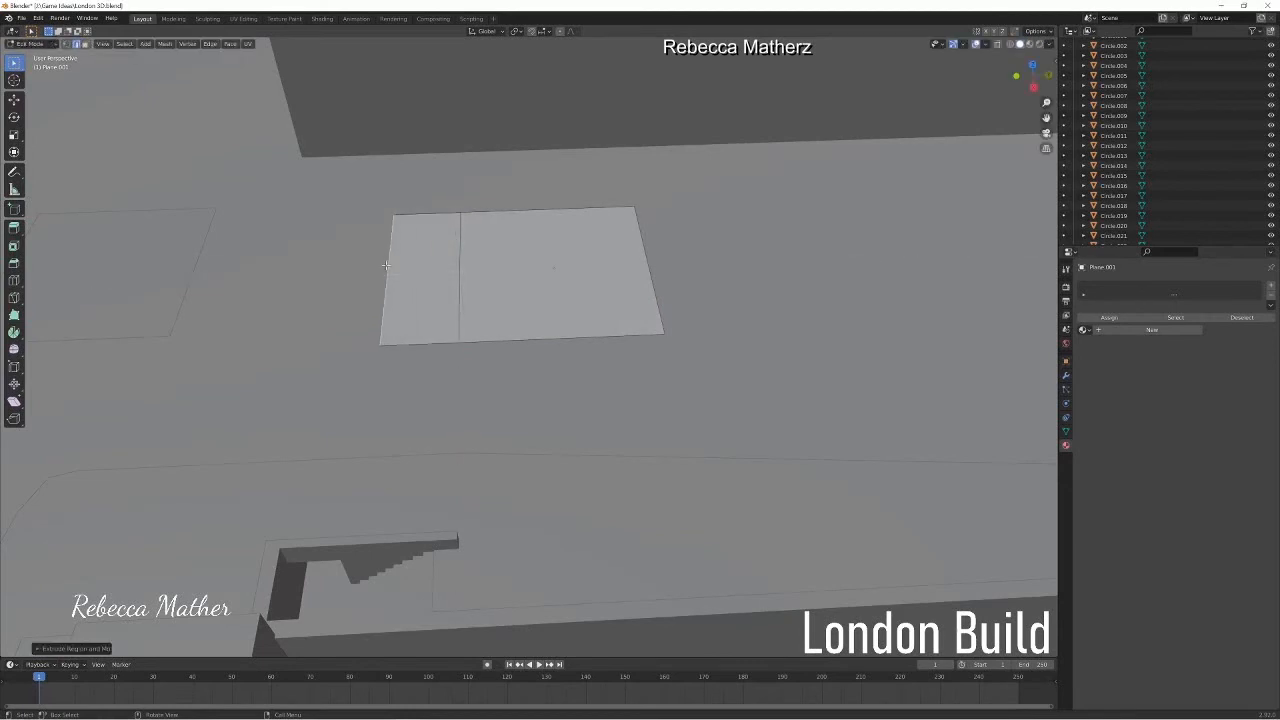
pyautogui.press('s')
pyautogui.press('x')
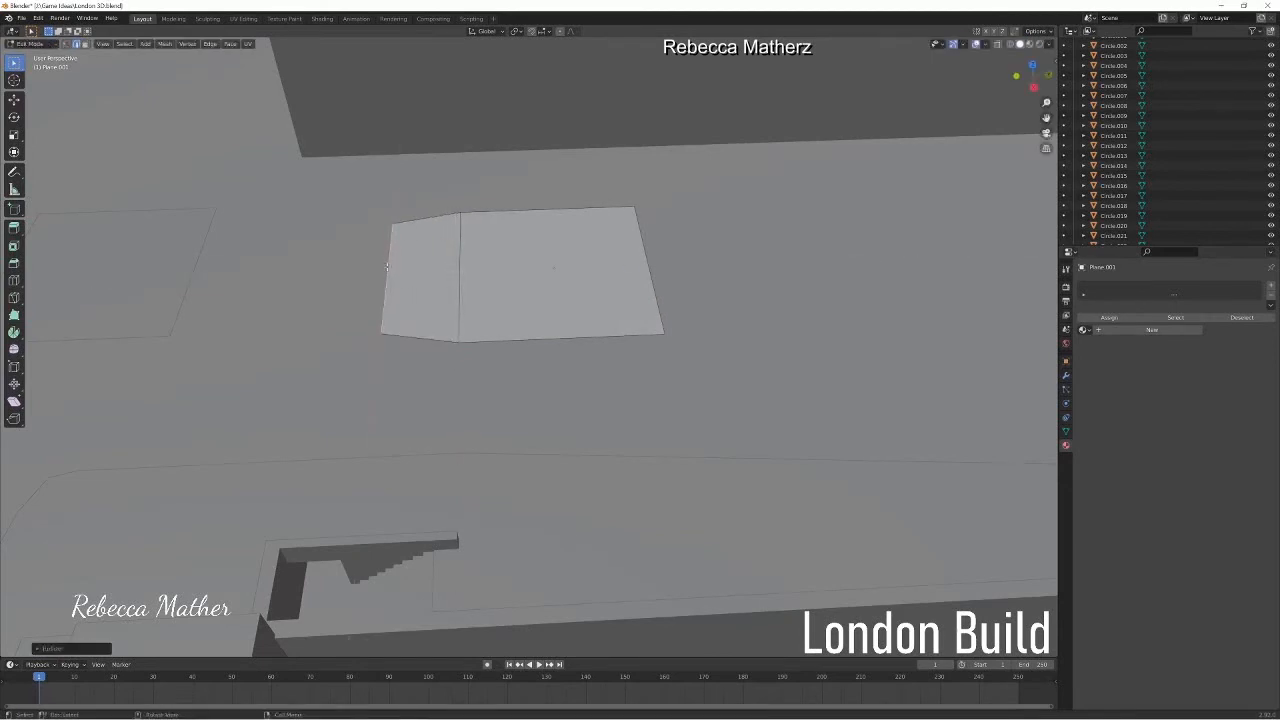
pyautogui.press('y')
pyautogui.click(394, 275)
# - Select the whole tapered shape, rescale it and reposition it along X and Y on the ground
pyautogui.press('a')
pyautogui.press('g')
pyautogui.press('x')
pyautogui.click(385, 333)
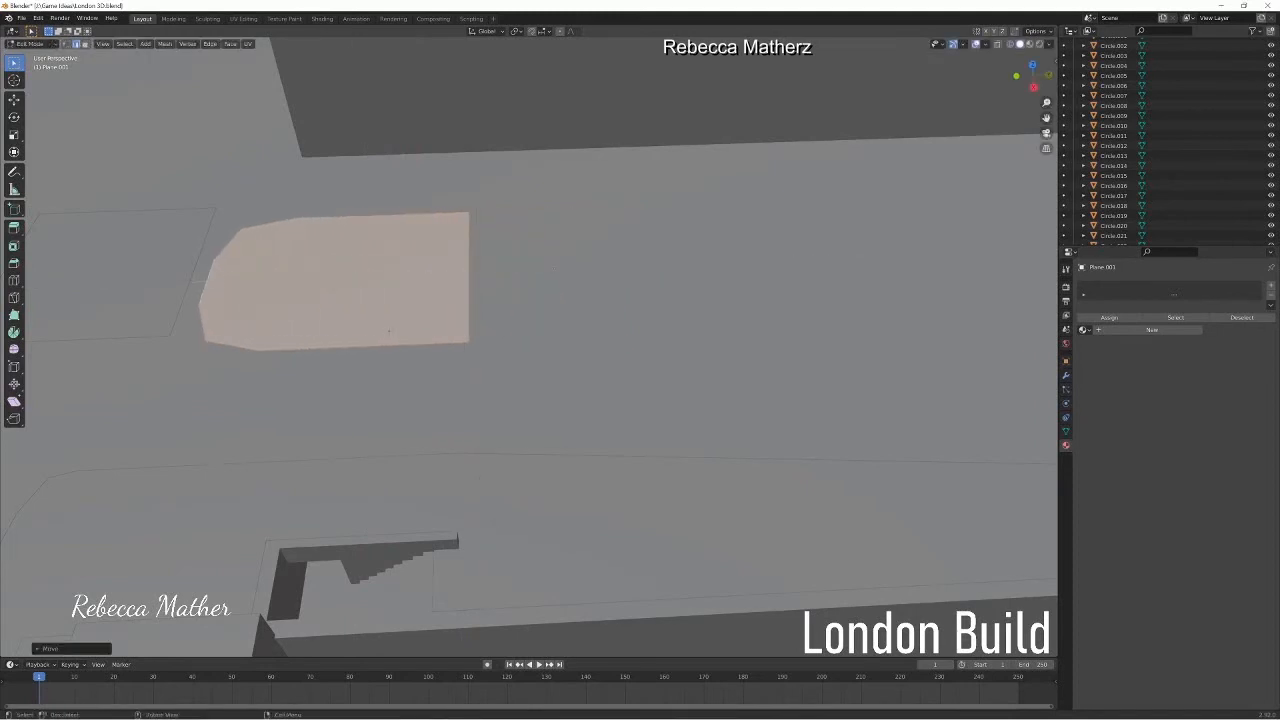
pyautogui.press('s')
pyautogui.click(377, 320)
pyautogui.scroll(-2, 377, 320)
pyautogui.moveTo(379, 322); pyautogui.dragTo(452, 333, button='middle')
pyautogui.press('g')
pyautogui.press('y')
pyautogui.click(460, 335)
pyautogui.press('e')
pyautogui.click(461, 334)
pyautogui.hotkey('ctrl', 'z')
# - Scale the selection on the tapered ground shape again and move it along X
pyautogui.press('s')
pyautogui.click(476, 335)
pyautogui.press('g')
pyautogui.press('x')
pyautogui.click(365, 378)
pyautogui.moveTo(365, 378); pyautogui.dragTo(754, 175, button='middle')
pyautogui.scroll(2, 766, 218)
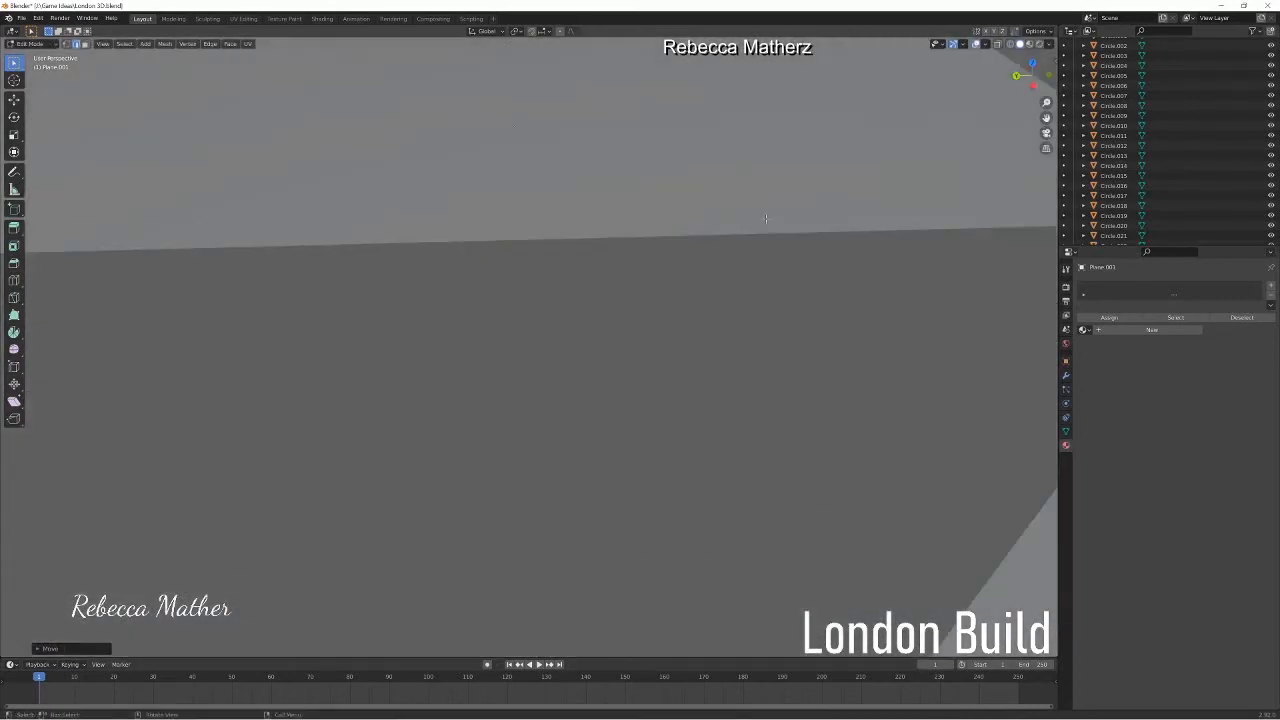
# - Scale the selected geometry of the ground shape again and reposition it on the ground
pyautogui.scroll(-4, 766, 218)
pyautogui.moveTo(730, 222); pyautogui.dragTo(640, 235, button='middle')
pyautogui.scroll(2, 600, 235)
pyautogui.keyDown('shift'); pyautogui.moveTo(520, 225); pyautogui.dragTo(642, 260, button='middle'); pyautogui.keyUp('shift')
pyautogui.press('s')
pyautogui.click(615, 269)
pyautogui.scroll(1, 606, 267)
pyautogui.press('g')
pyautogui.click(591, 273)
# - Rescale the round-ended ground shape uniformly and stretch it along Y
pyautogui.scroll(3, 591, 273)
pyautogui.moveTo(591, 273); pyautogui.dragTo(595, 333, button='middle')
pyautogui.press('s')
pyautogui.click(669, 217)
pyautogui.scroll(-4, 608, 257)
pyautogui.press('s')
pyautogui.press('y')
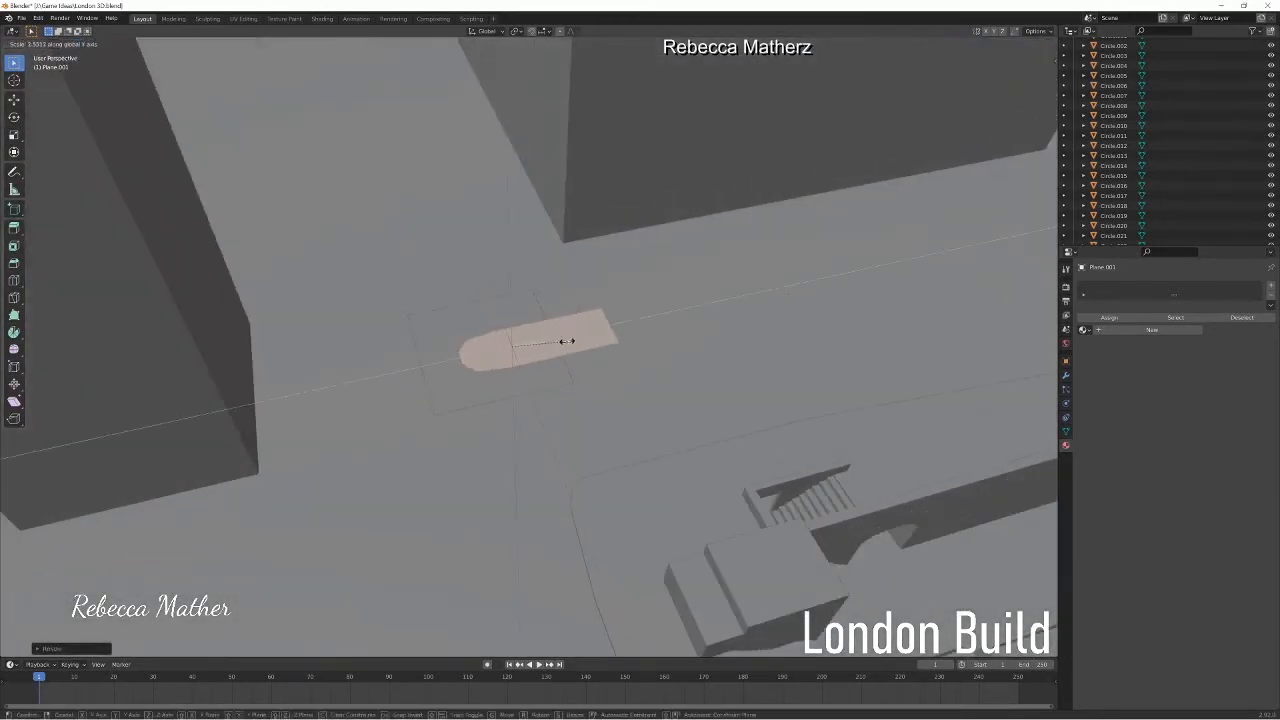
pyautogui.click(566, 343)
# - Move the round-ended shape along Y and X into the road area between the buildings and the stairs
pyautogui.press('g')
pyautogui.press('y')
pyautogui.click(563, 343)
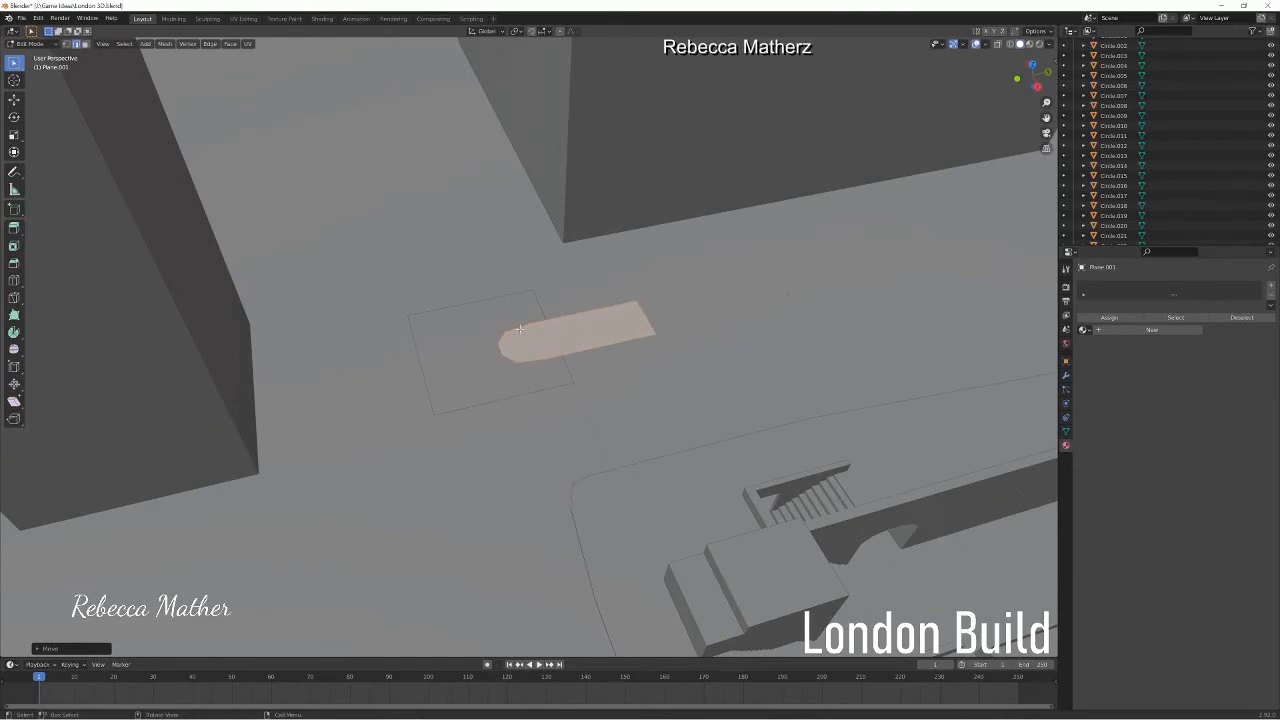
pyautogui.moveTo(549, 340)
pyautogui.mouseDown(button='middle')
pyautogui.moveTo(510, 343)
pyautogui.moveTo(549, 348)
pyautogui.mouseUp(button='middle')
pyautogui.press('g')
pyautogui.press('x')
pyautogui.click(570, 366)
# - Move the shape's straight end edge outward along Y and scale it down nearly to a point
pyautogui.click(661, 333)
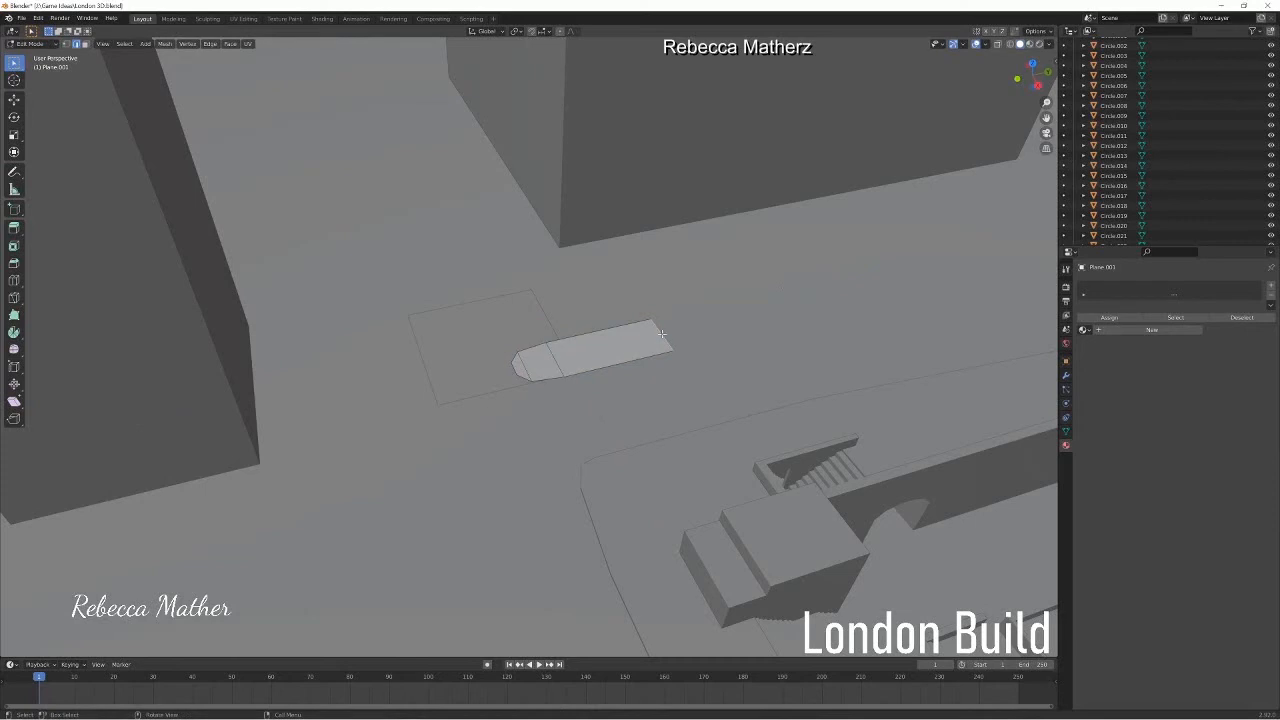
pyautogui.press('g')
pyautogui.press('y')
pyautogui.click(819, 299)
pyautogui.press('s')
pyautogui.press('x')
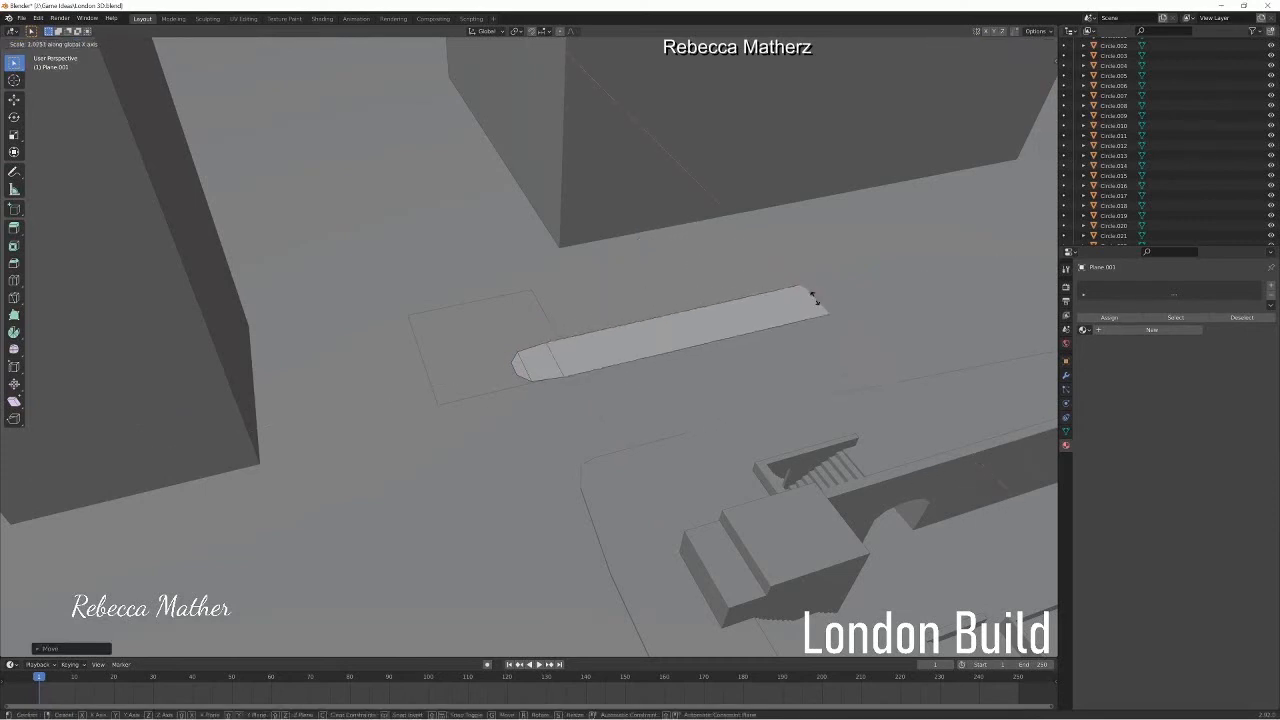
pyautogui.click(723, 211)
pyautogui.press('s')
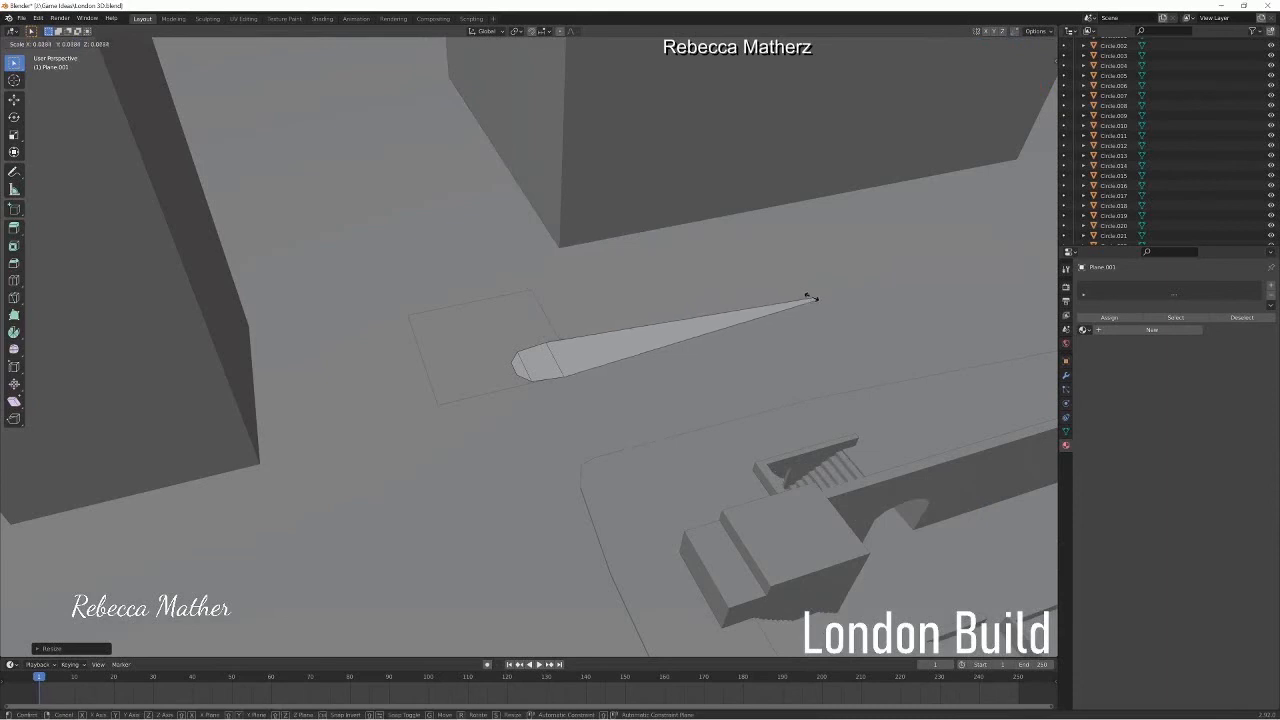
pyautogui.click(810, 297)
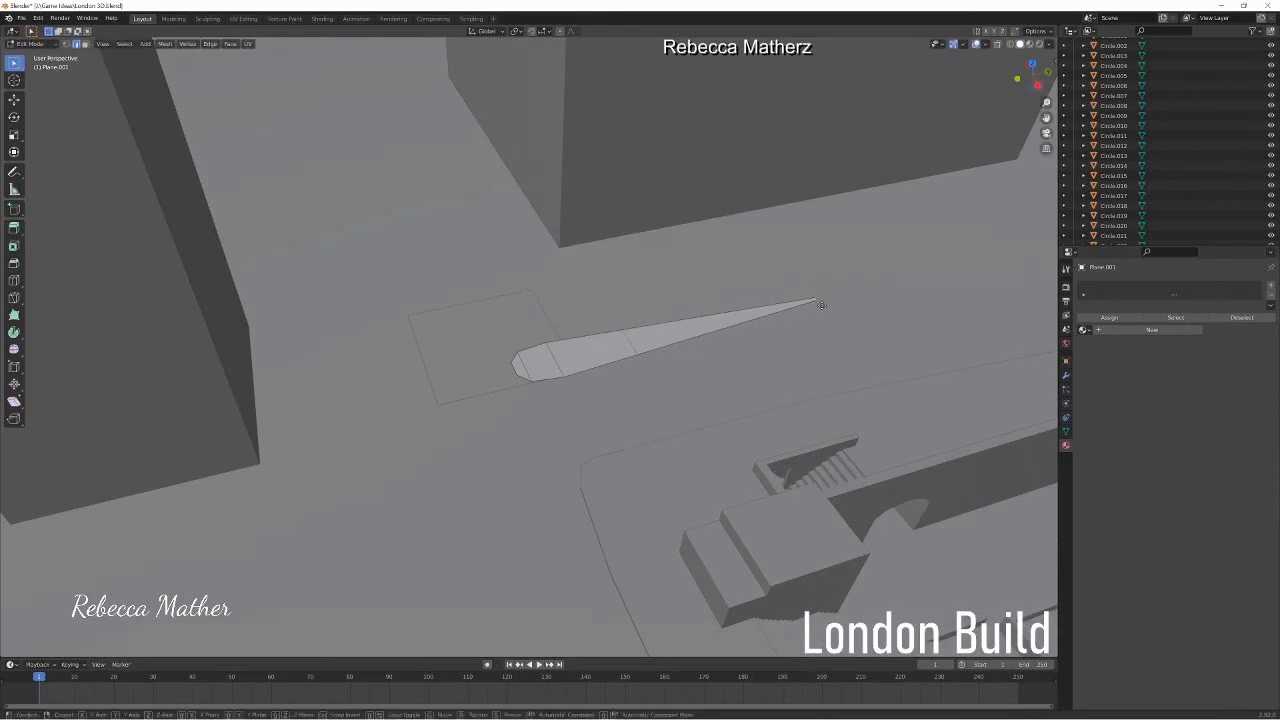
# - Nudge the narrow tip of the tapered shape along X, followed by a small free move
pyautogui.press('g')
pyautogui.press('x')
pyautogui.click(815, 301)
pyautogui.press('g')
pyautogui.click(815, 301)
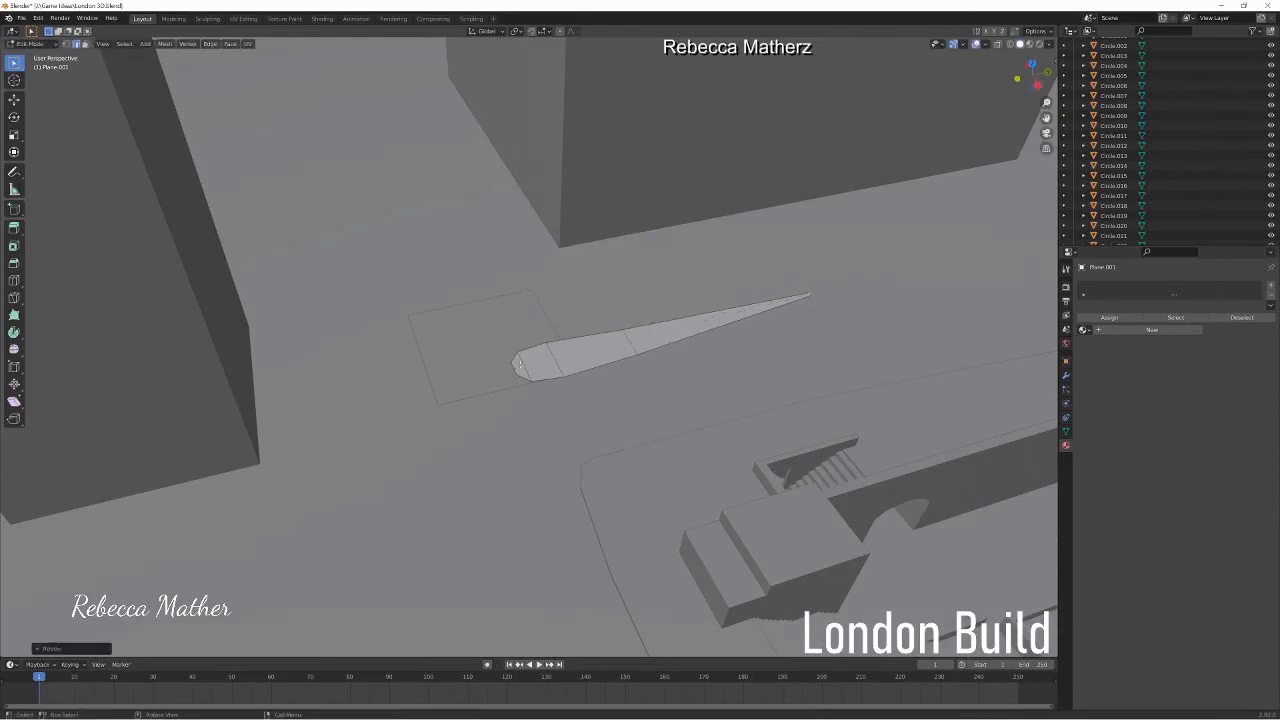
# - Select the whole tapered shape, extrude it to give it a slight thickness and shift it along X
pyautogui.press('a')
pyautogui.press('e')
pyautogui.click(553, 364)
pyautogui.moveTo(553, 364); pyautogui.dragTo(440, 267, button='middle')
pyautogui.press('g')
pyautogui.press('x')
pyautogui.click(503, 252)
pyautogui.rightClick(440, 267)
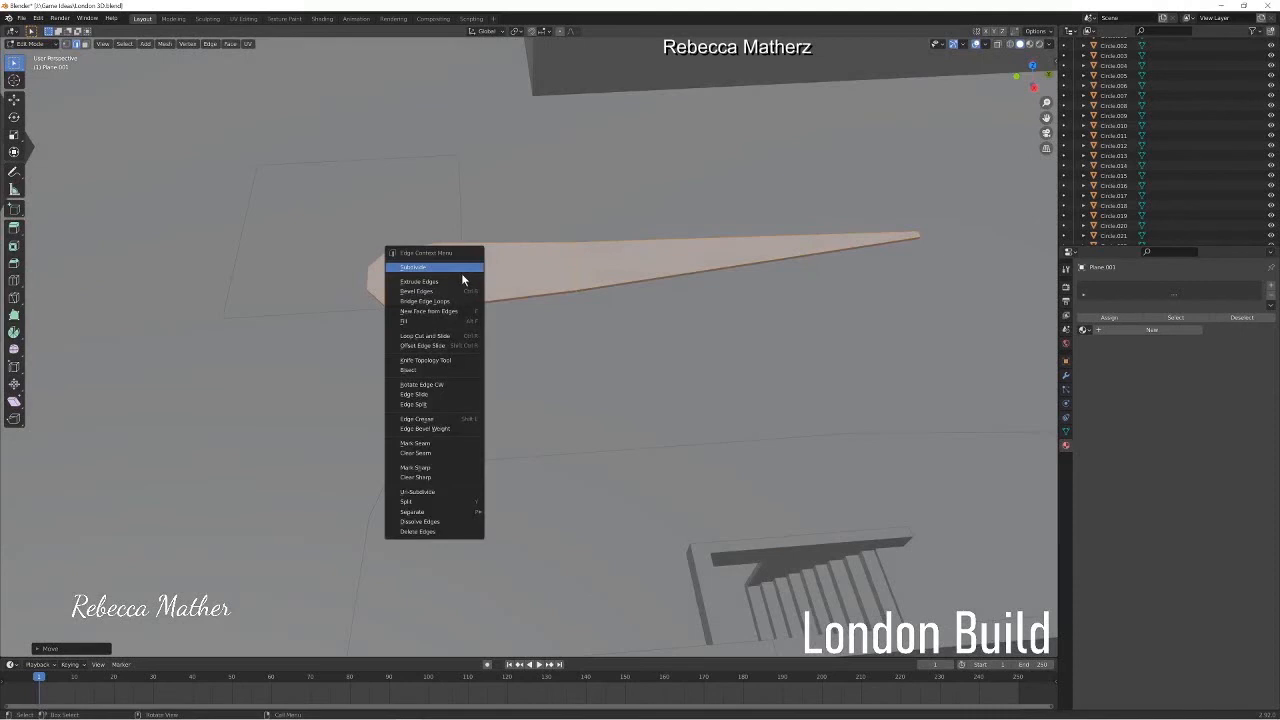
pyautogui.rightClick(518, 296)
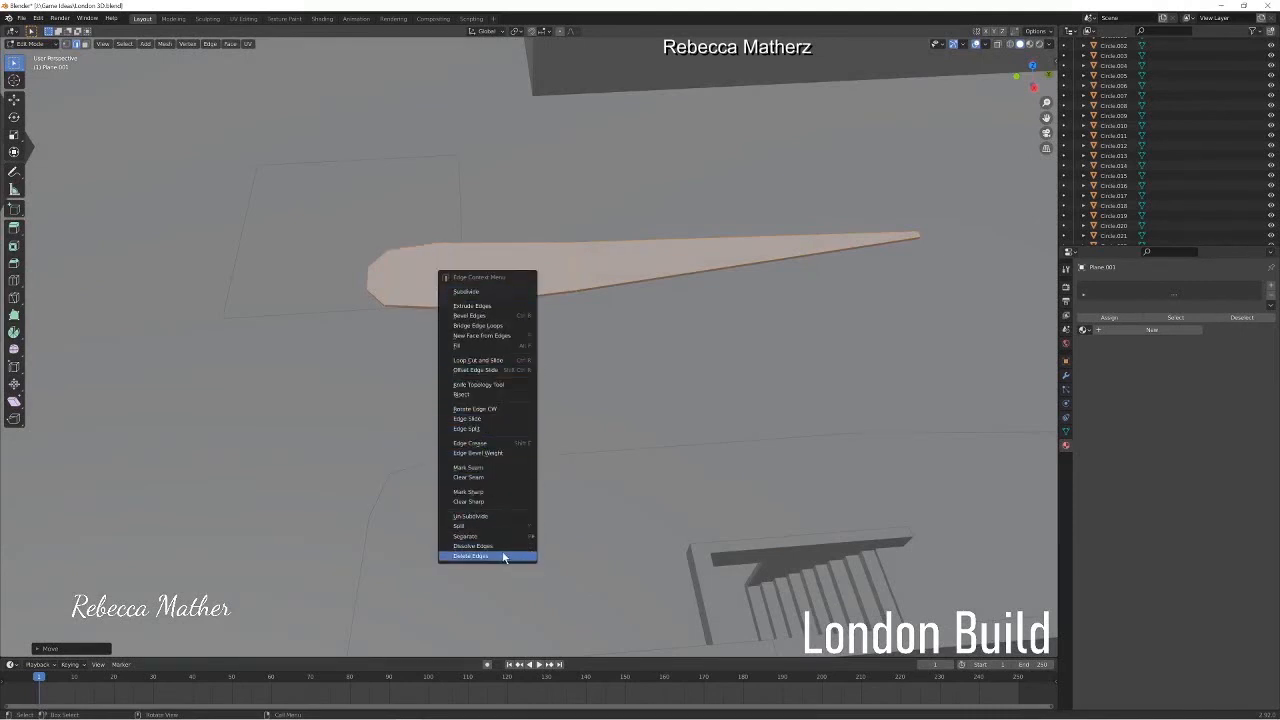
pyautogui.press('Escape')
# - Finish editing the tapered island, select the second plane on the ground and rescale it
pyautogui.press('Tab')
pyautogui.rightClick(479, 272)
pyautogui.click(479, 272)
pyautogui.click(466, 178)
pyautogui.moveTo(466, 178); pyautogui.dragTo(481, 428, button='middle')
pyautogui.scroll(-3, 491, 414)
pyautogui.scroll(3, 481, 428)
pyautogui.click(377, 359)
pyautogui.moveTo(377, 359); pyautogui.dragTo(667, 311, button='middle')
pyautogui.press('s')
pyautogui.click(676, 245)
# - Edit the second plane and scale down one end edge to turn the plane into a wedge
pyautogui.press('Tab')
pyautogui.click(667, 311)
pyautogui.press('s')
pyautogui.click(667, 307)
pyautogui.press('s')
pyautogui.click(659, 303)
# - Move the wedge's edges along Y to stretch it into a long taper alongside the first island
pyautogui.press('g')
pyautogui.press('y')
pyautogui.click(663, 311)
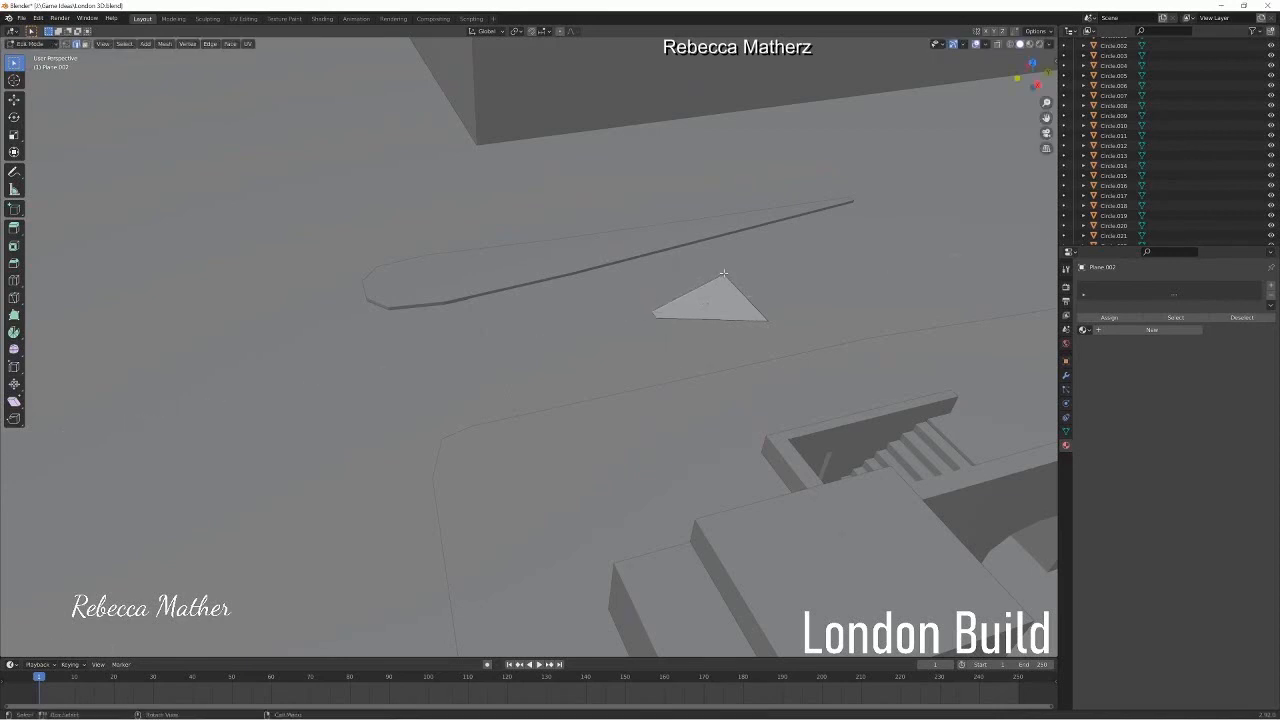
pyautogui.press('g')
pyautogui.press('y')
pyautogui.click(931, 231)
# - Add a lengthwise loop cut through the long wedge, splitting its wide end edge
pyautogui.click(656, 336)
pyautogui.moveTo(594, 349); pyautogui.dragTo(671, 177, button='middle')
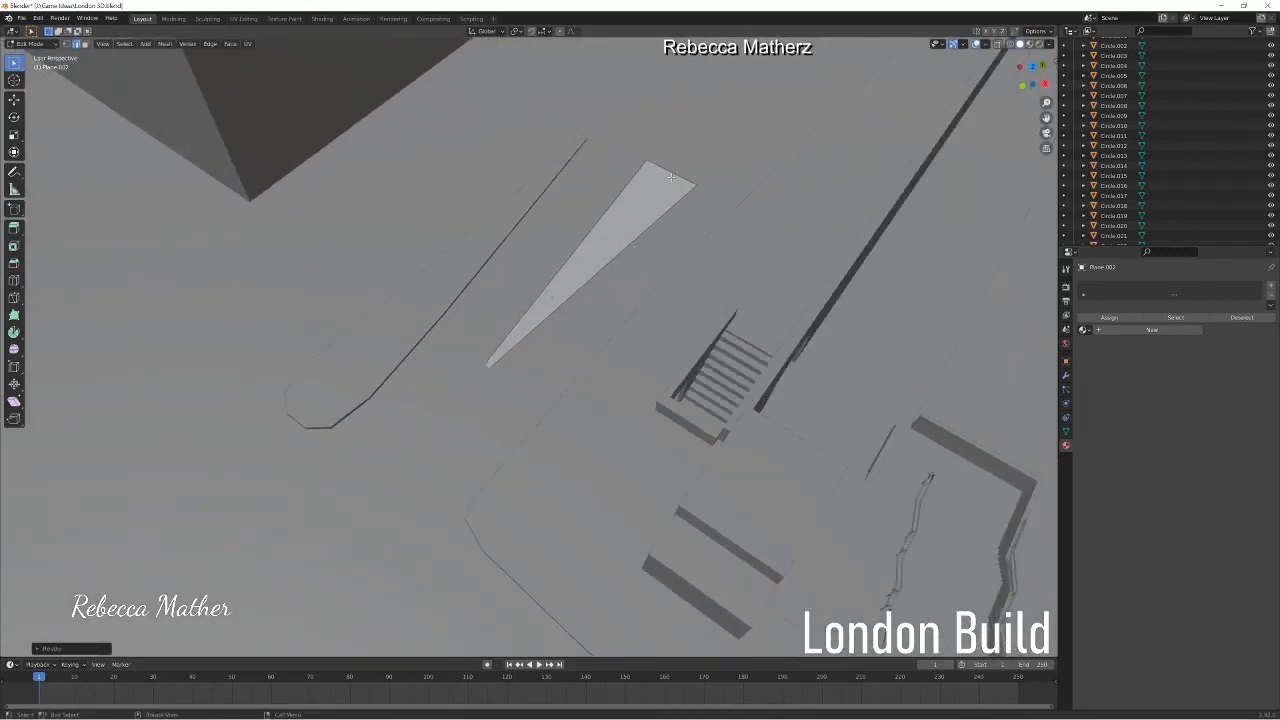
pyautogui.hotkey('ctrl', 'r')
pyautogui.click(668, 170)
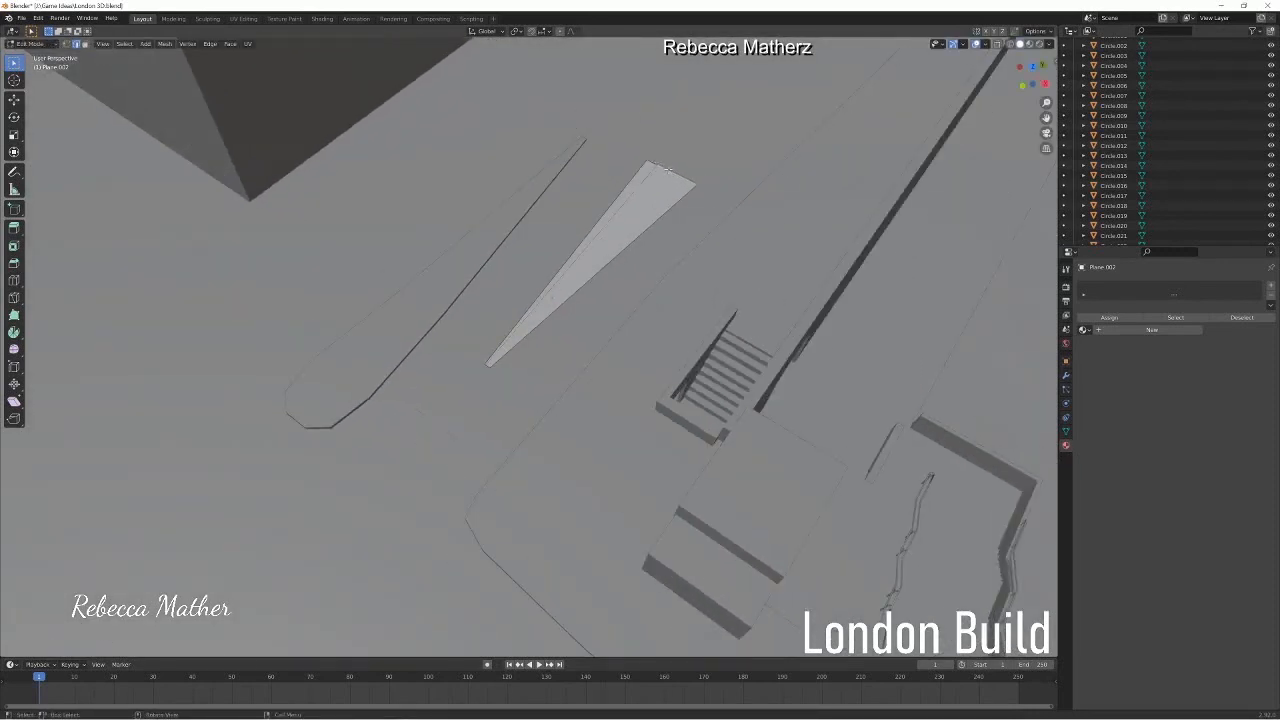
# - Move the stair-side half of the wedge's wide end edge outward along Y and extrude it into a long strip
pyautogui.press('g')
pyautogui.press('z')
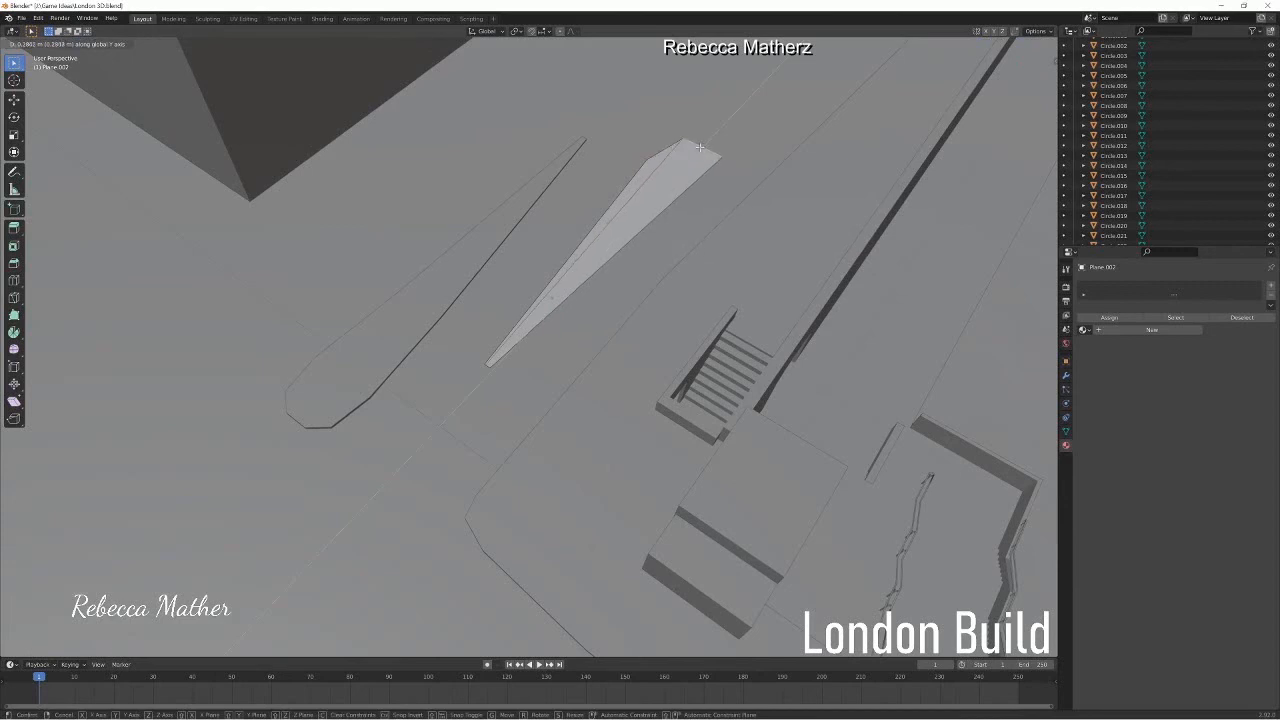
pyautogui.click(700, 147)
pyautogui.press('e')
pyautogui.click(722, 195)
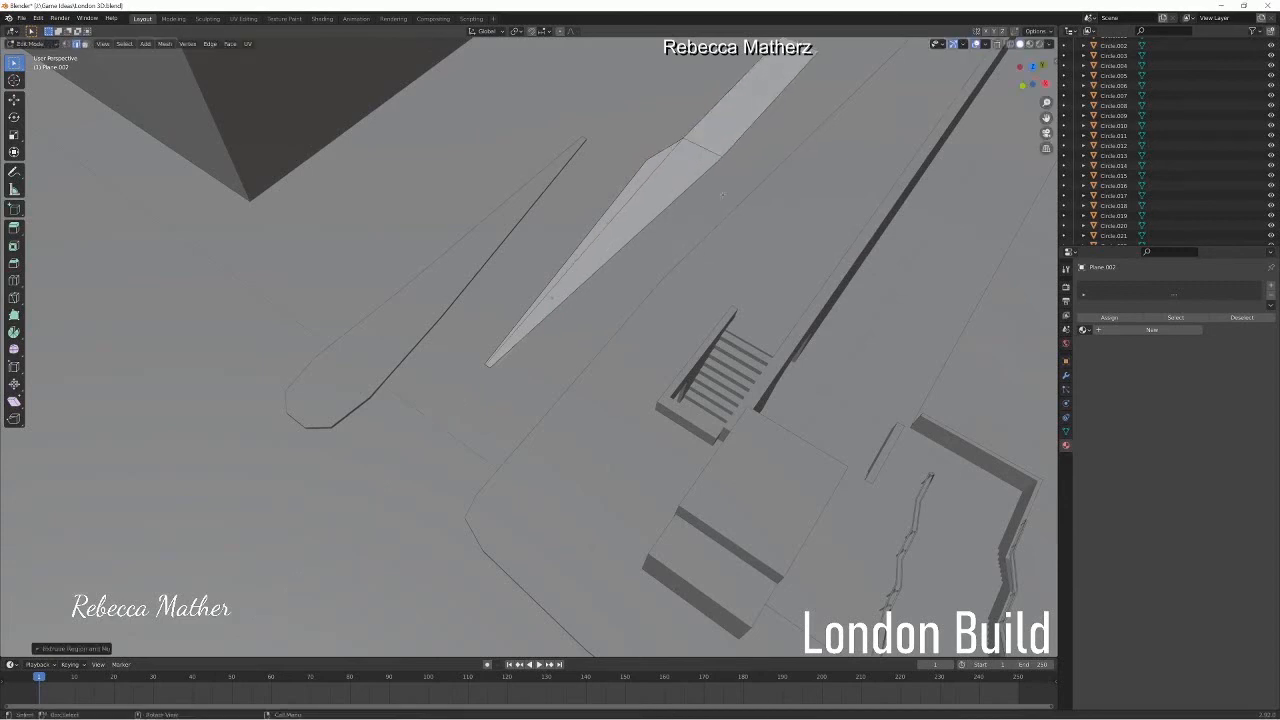
# - Scale down the strip's new end edge and move it farther out parallel to the embankment
pyautogui.keyDown('shift'); pyautogui.moveTo(722, 195); pyautogui.dragTo(490, 402, button='middle'); pyautogui.keyUp('shift')
pyautogui.press('s')
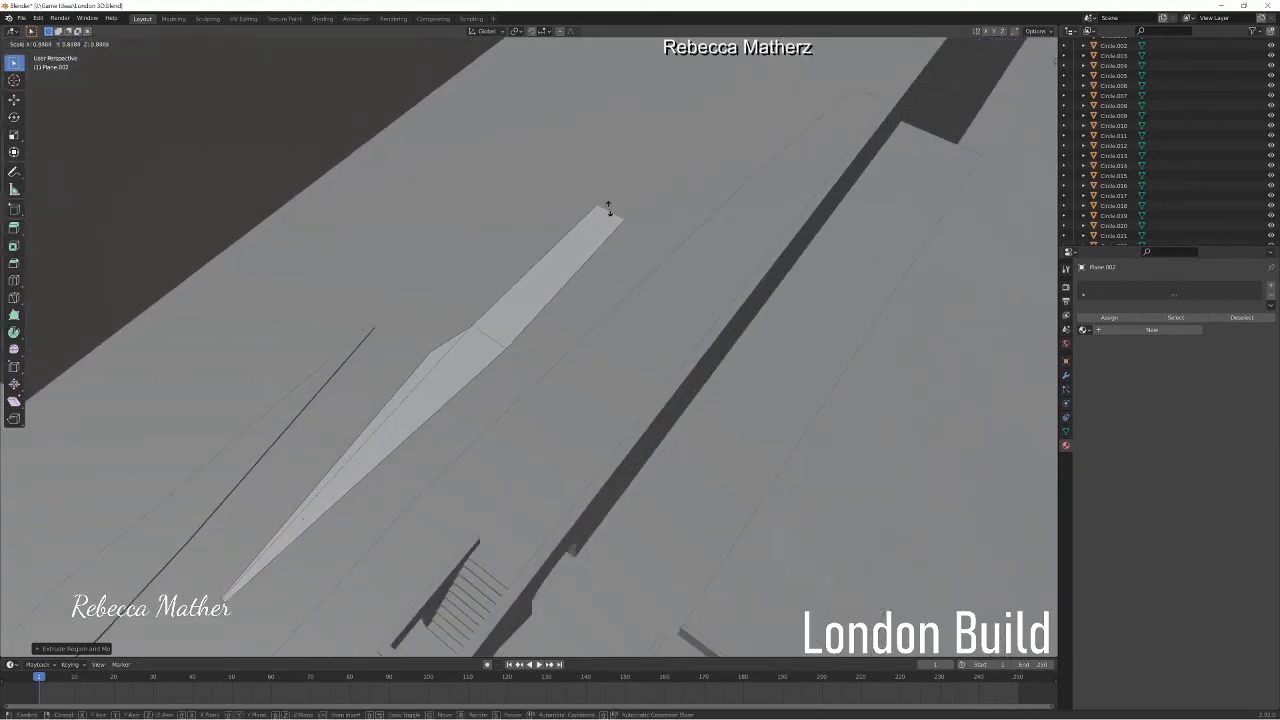
pyautogui.click(607, 207)
pyautogui.press('e')
pyautogui.click(708, 151)
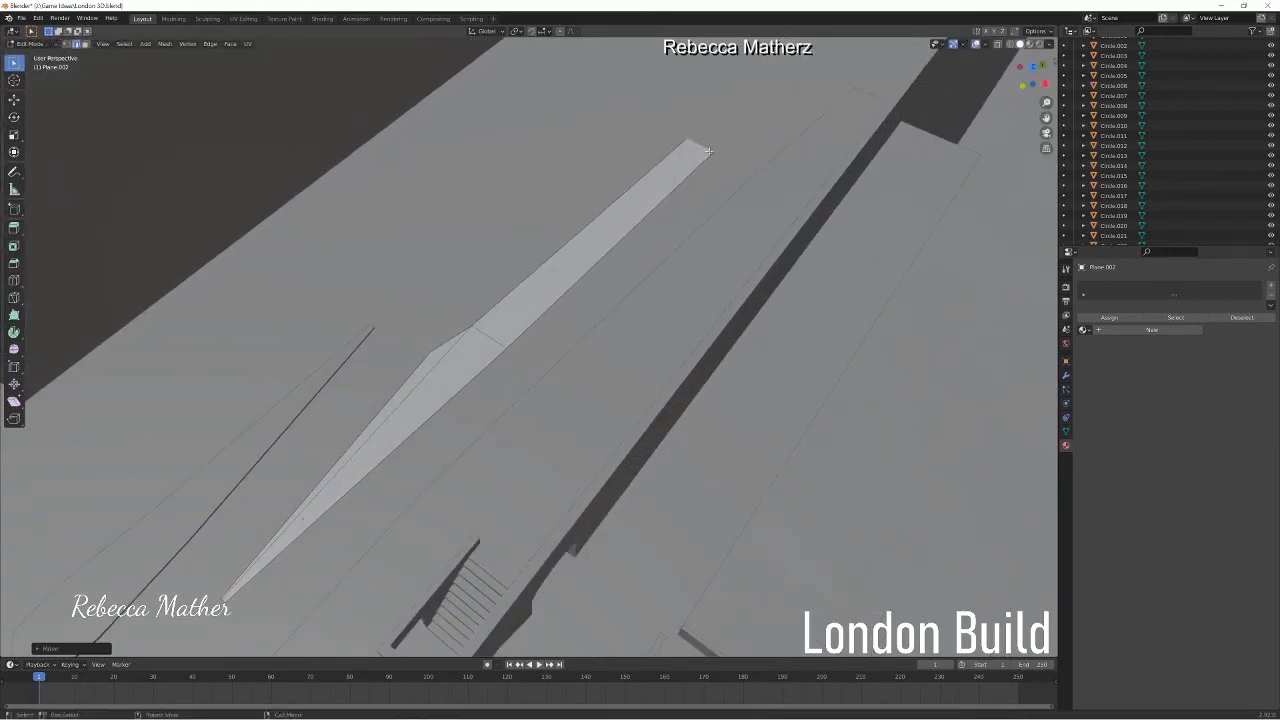